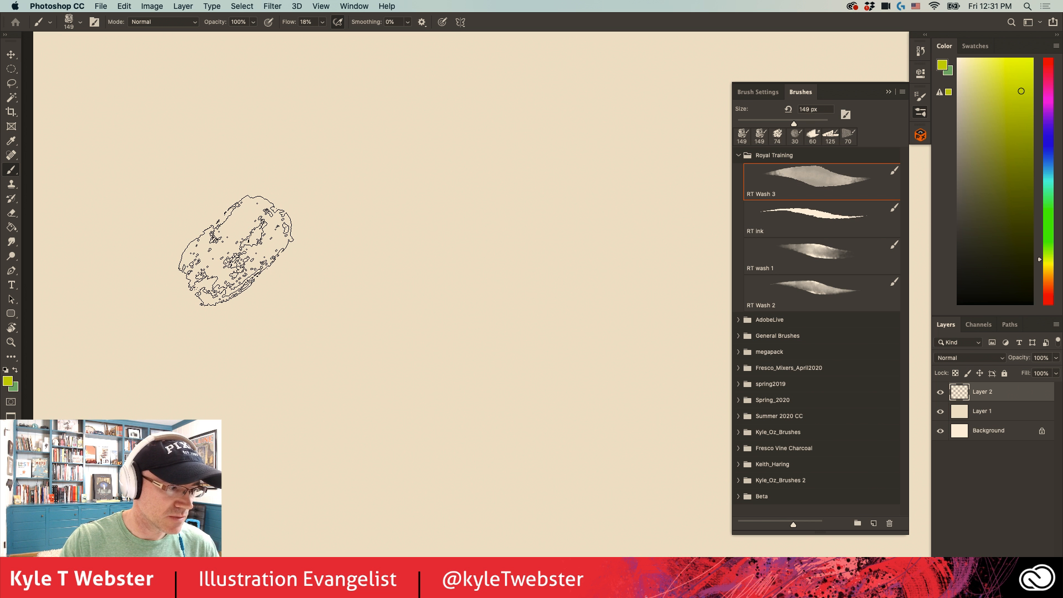
- Reset the colours to default black and white and choose the Hard Round brush from the General Brushes group
click(5, 370)
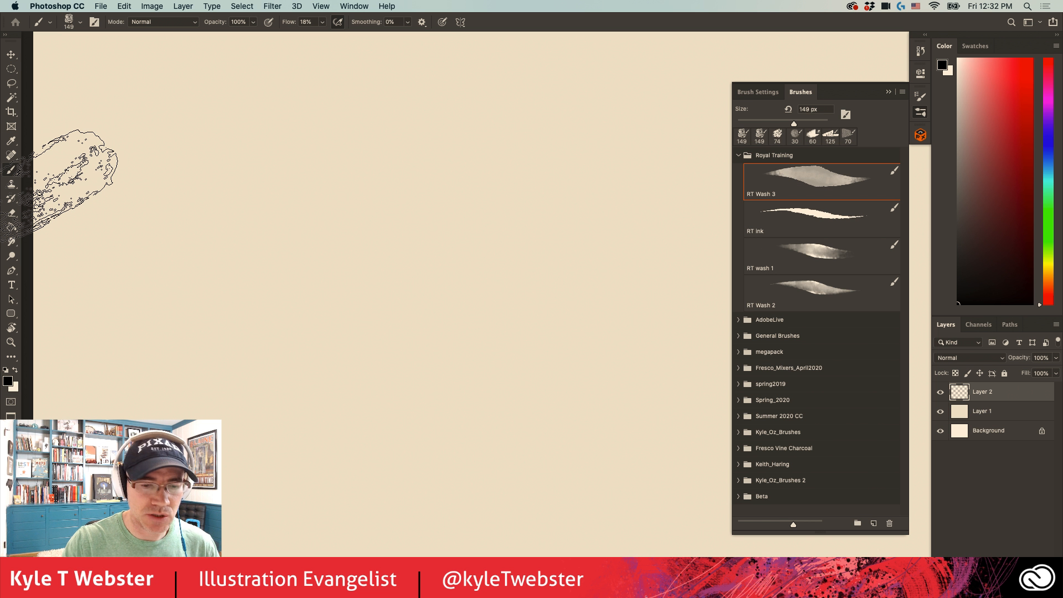
click(739, 155)
click(738, 187)
click(814, 249)
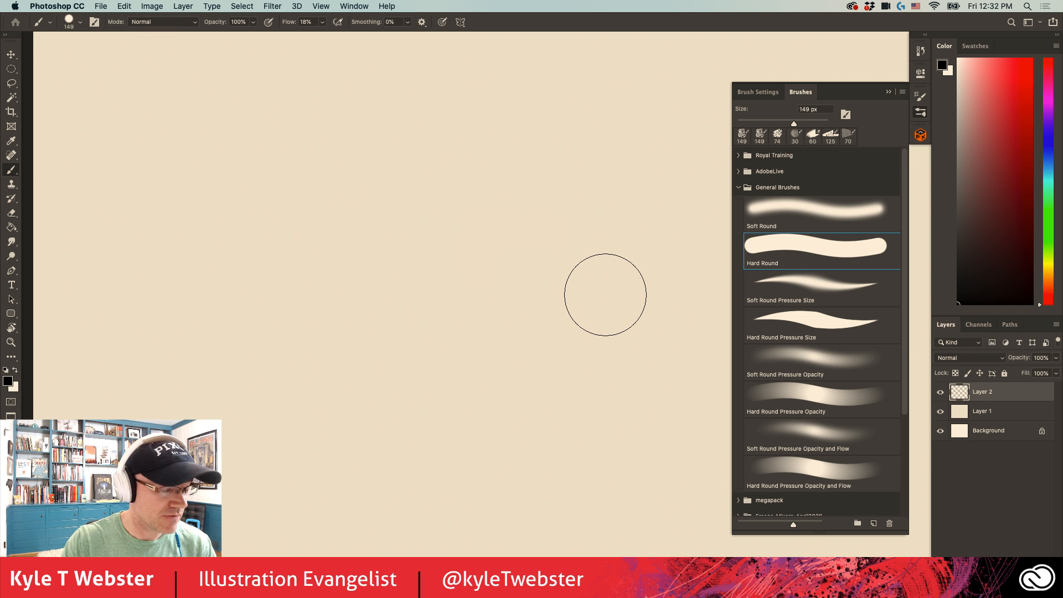
- Paint a test arc across the canvas with the Hard Round brush and undo it
mouse_move(605, 292)
mouse_down()
mouse_move(576, 266)
mouse_move(376, 323)
mouse_move(376, 371)
mouse_up()
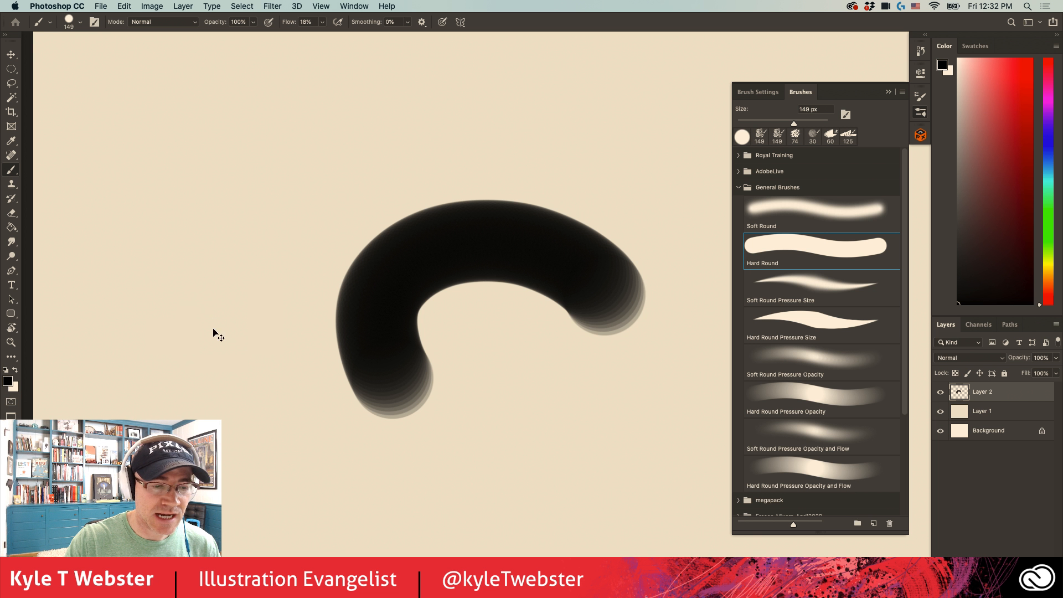
key(super+z)
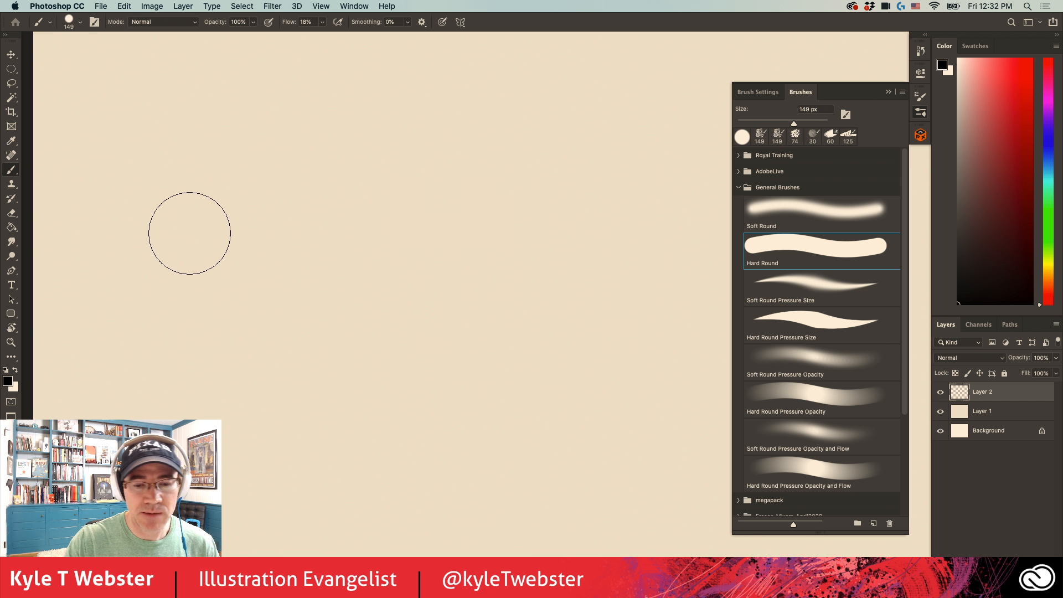
- Display the brush tip settings and stamp two separate single dabs near the middle of the canvas
click(745, 96)
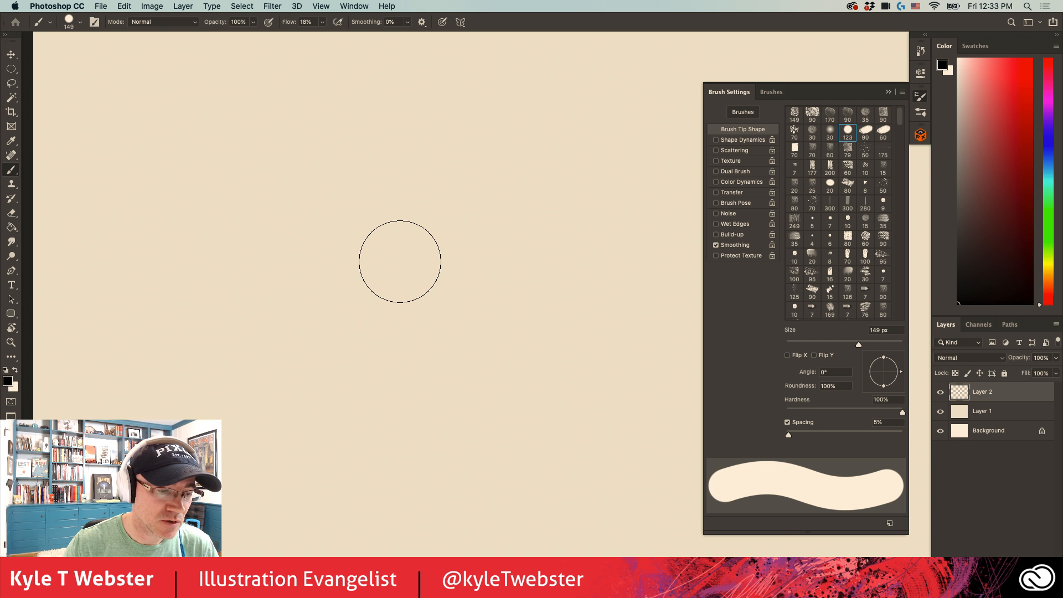
click(400, 261)
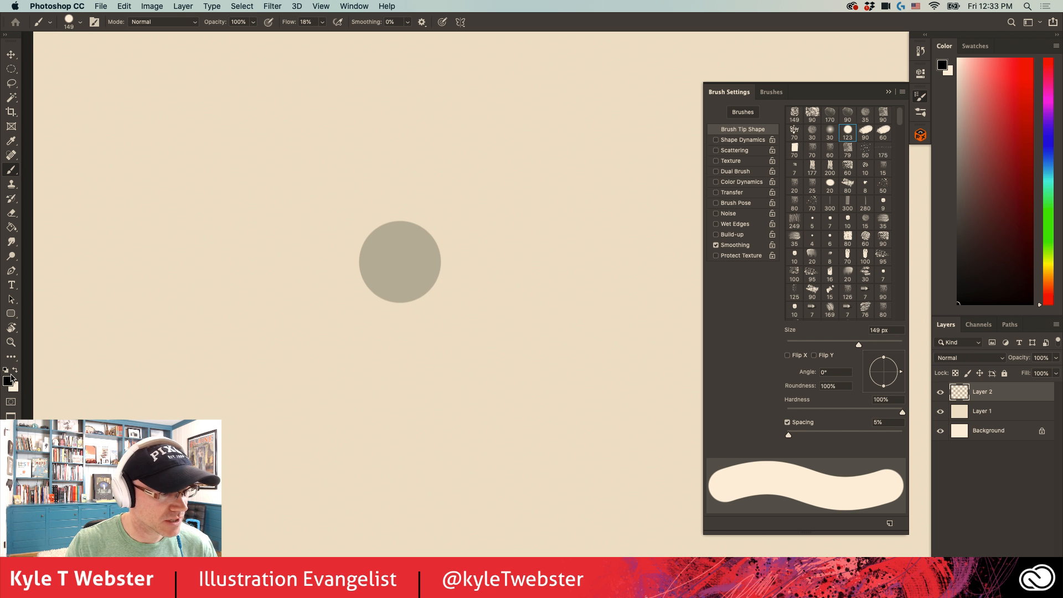
click(8, 381)
drag(74, 203, 293, 349)
click(460, 369)
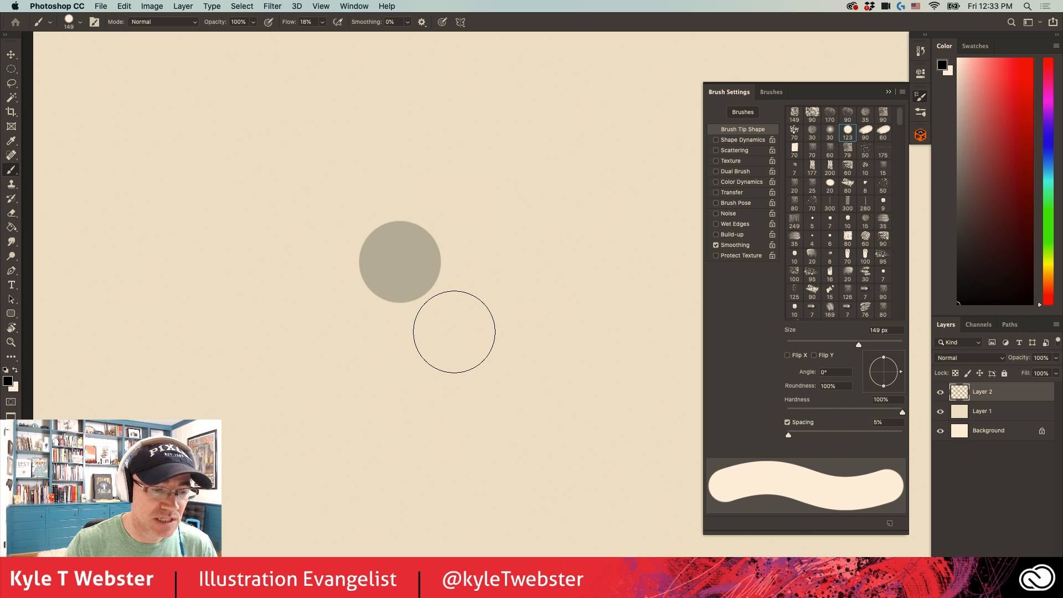
click(454, 332)
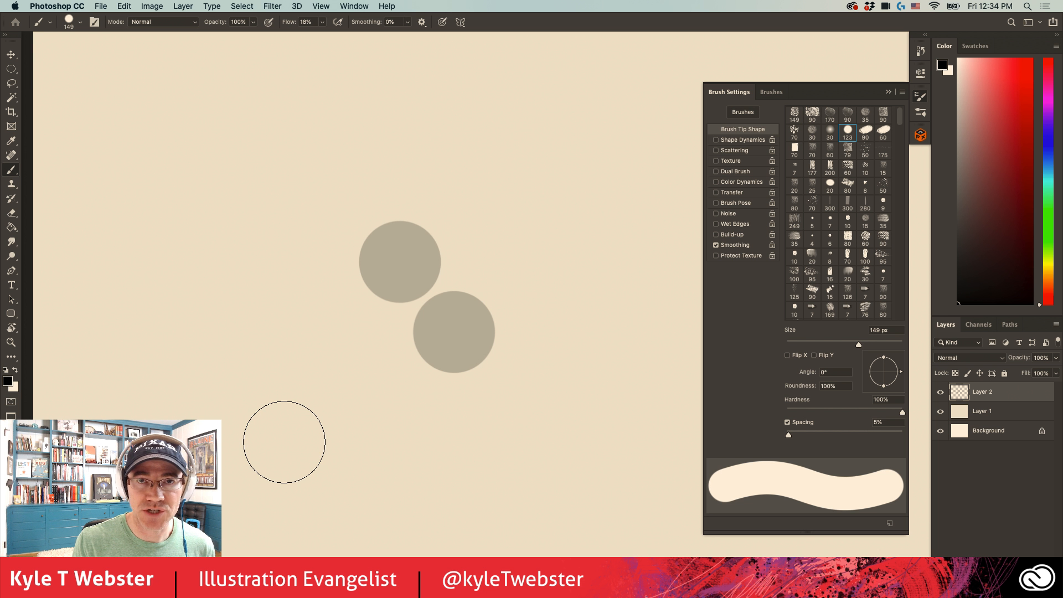
- Set the brush flow to 100% and paint two single dabs and two diagonal strokes around the existing dabs
click(322, 21)
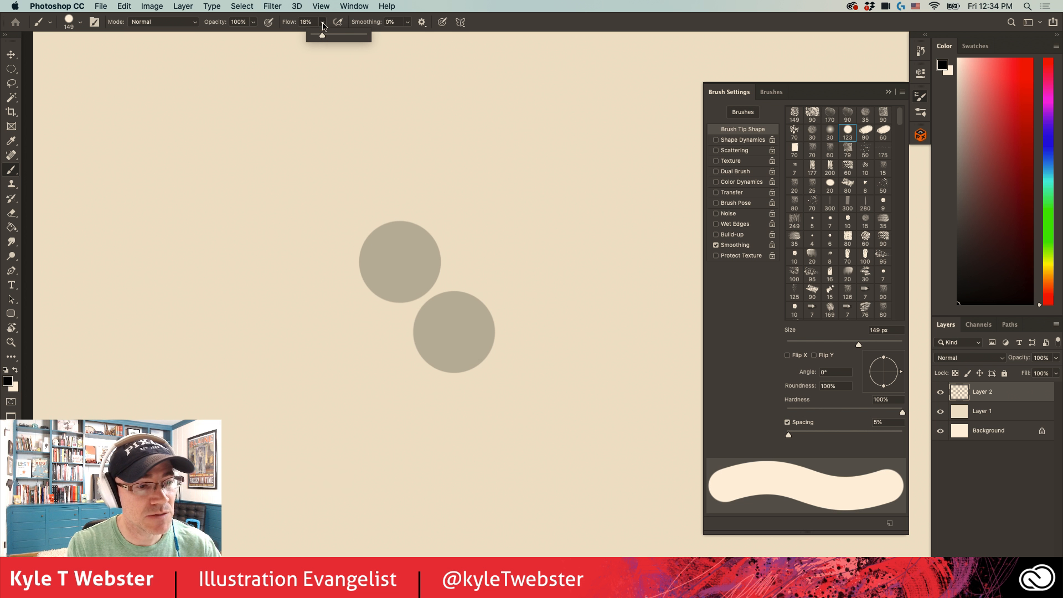
drag(320, 35, 366, 35)
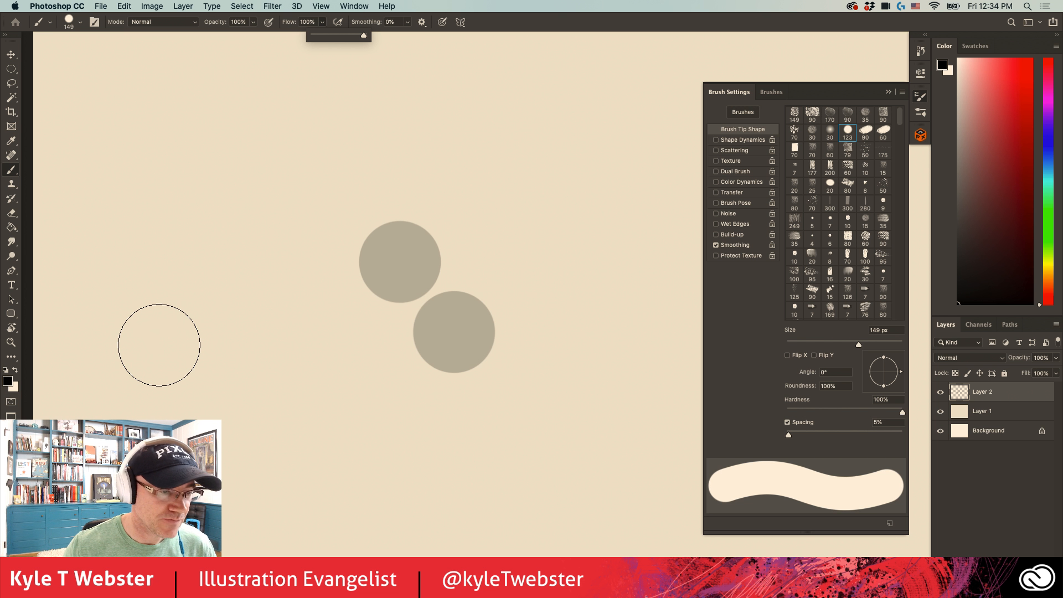
click(159, 345)
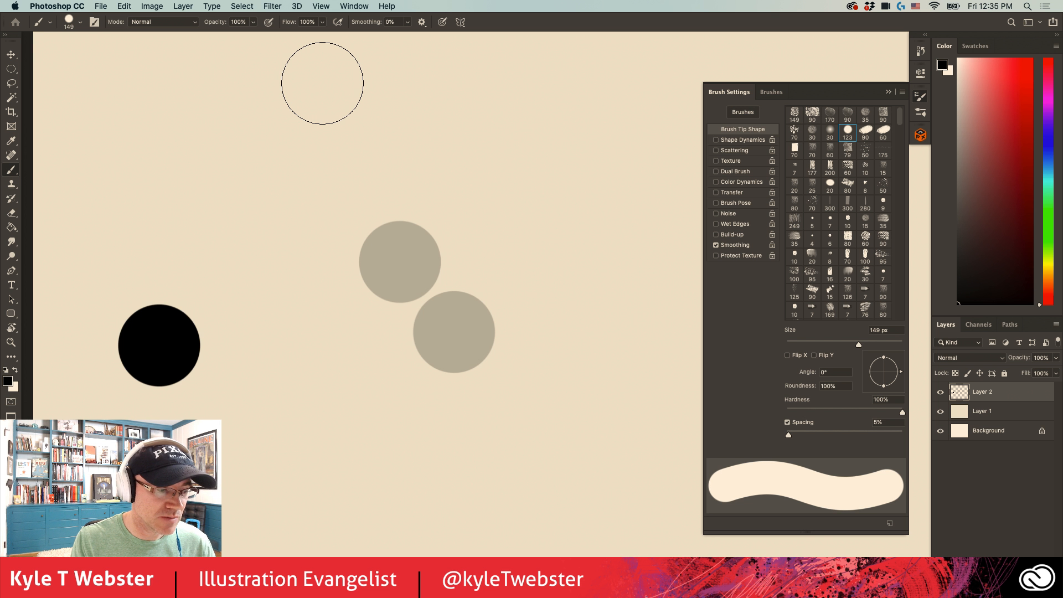
click(322, 420)
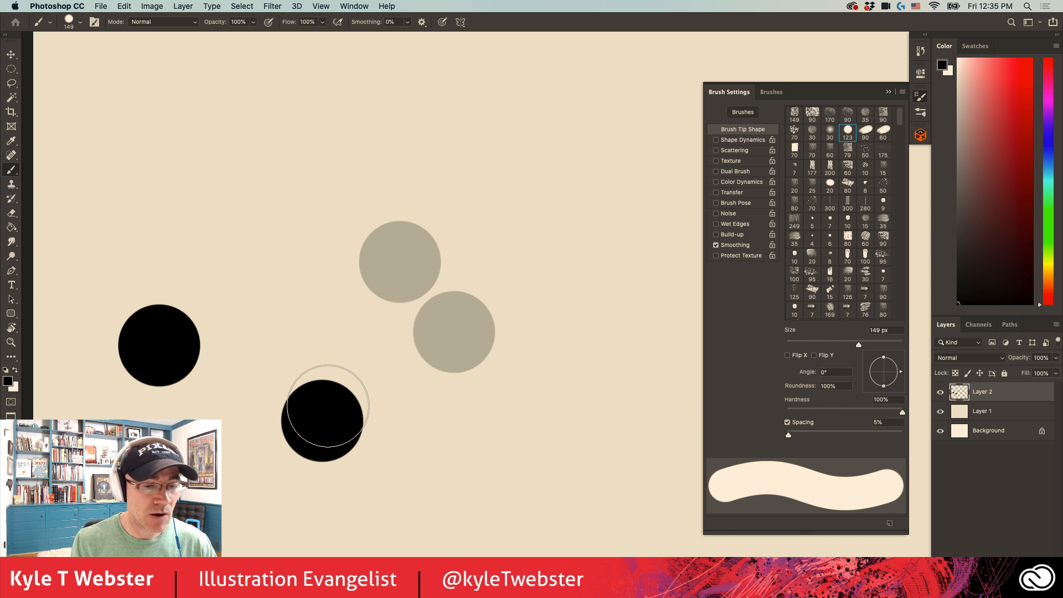
drag(600, 368, 486, 189)
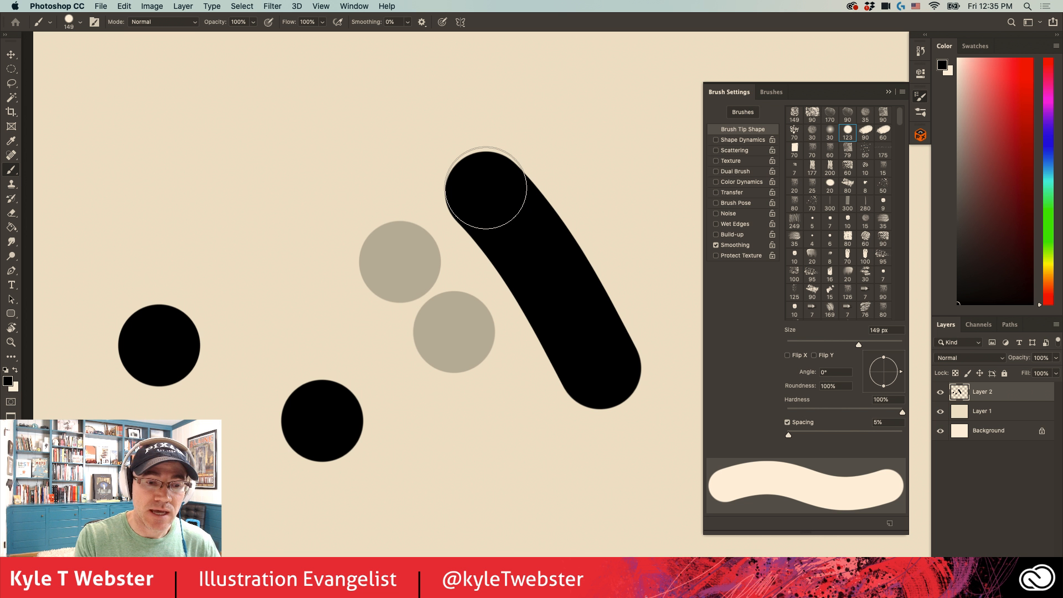
click(531, 484)
shift+click(406, 395)
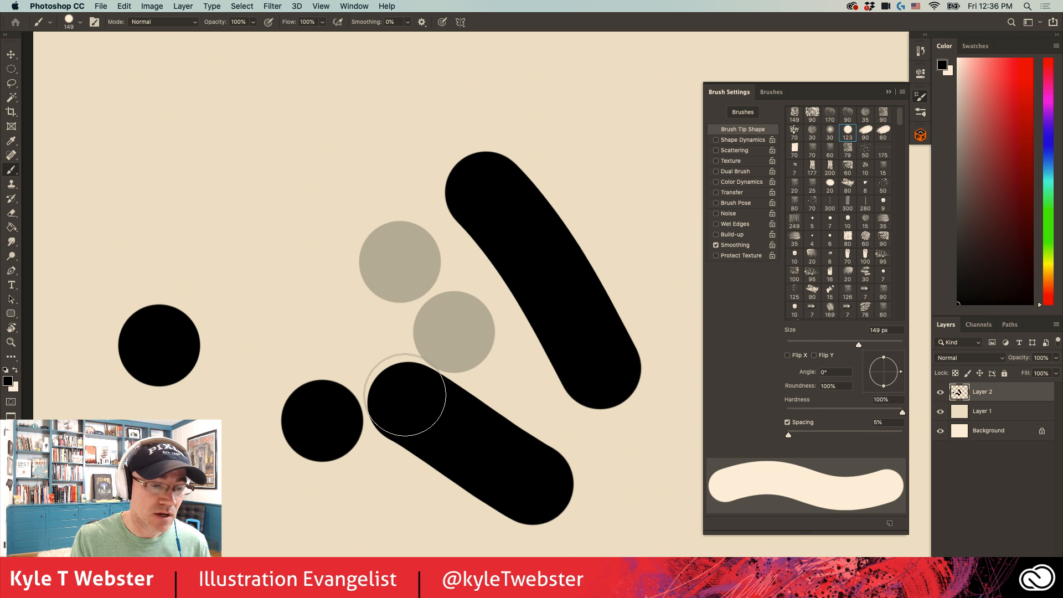
- Clear everything painted on Layer 2 and remove the selection
key(super+a)
key(Delete)
key(super+d)
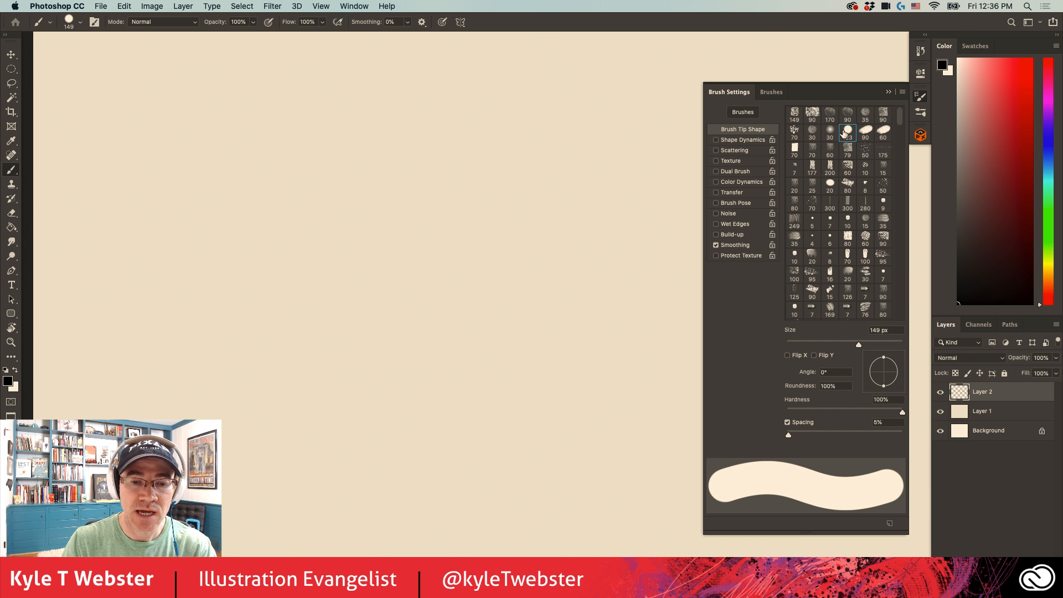
- Set the brush size to 130 px and paint a diagonal test stroke across the canvas
drag(900, 119, 892, 160)
scroll(891, 160, up, 10)
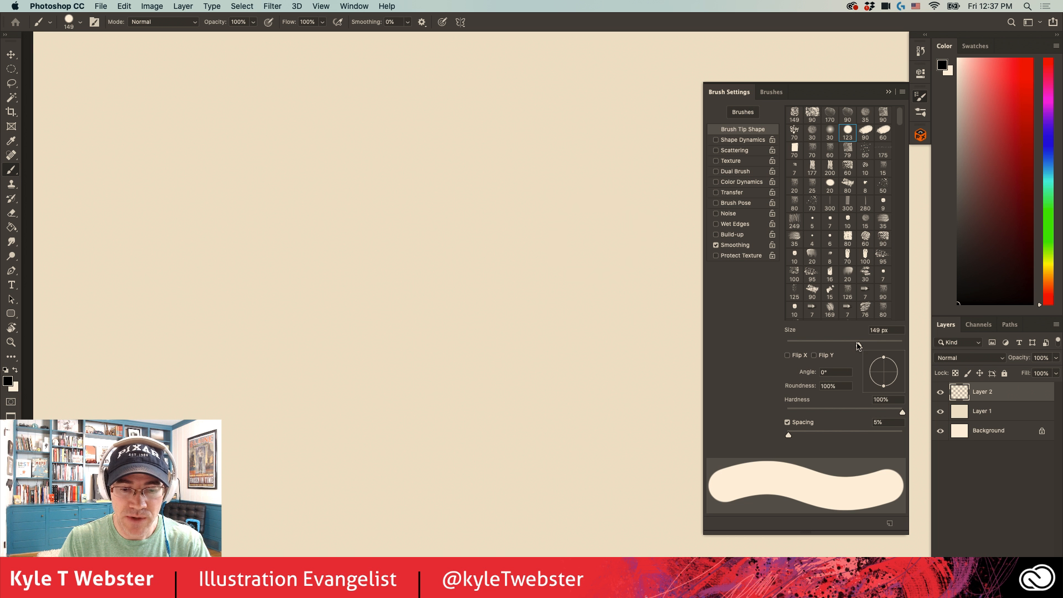
drag(859, 344, 853, 347)
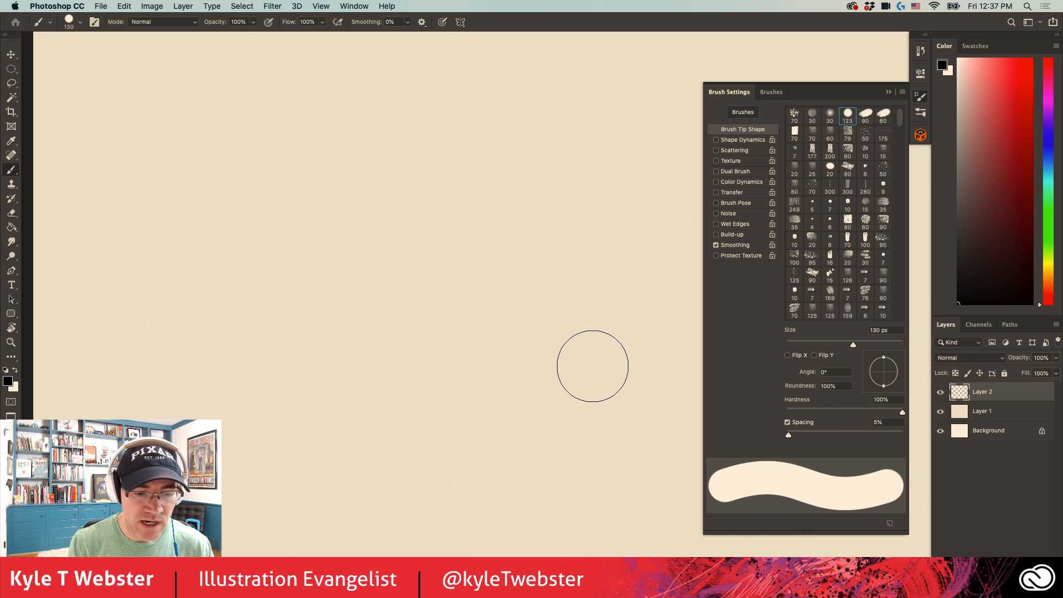
drag(591, 365, 361, 236)
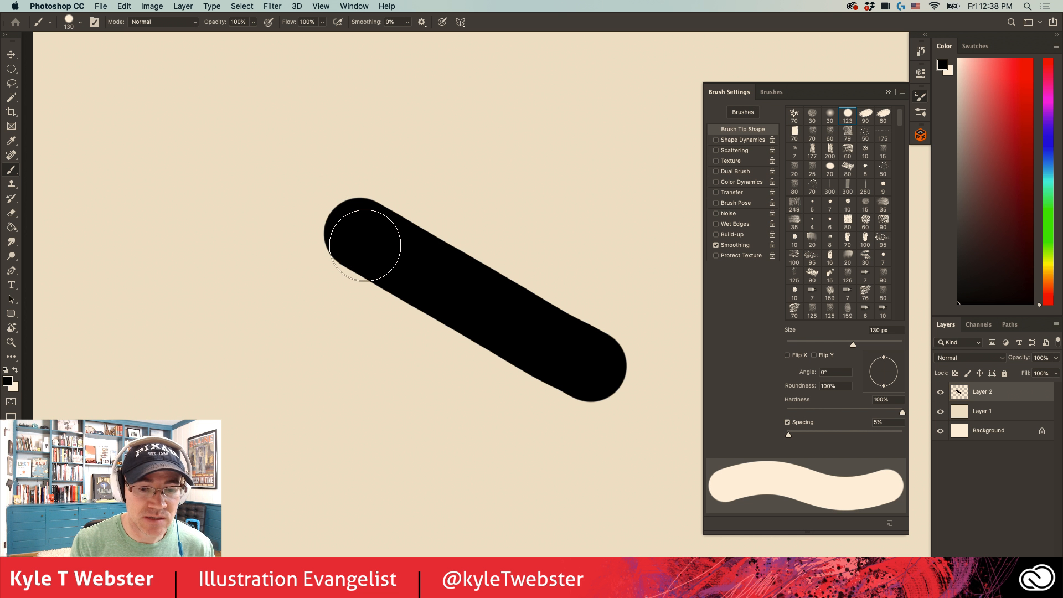
- Choose the hard round 100 px brush tip and paint a diagonal stroke and a wavy stroke with it
drag(900, 117, 900, 262)
click(883, 310)
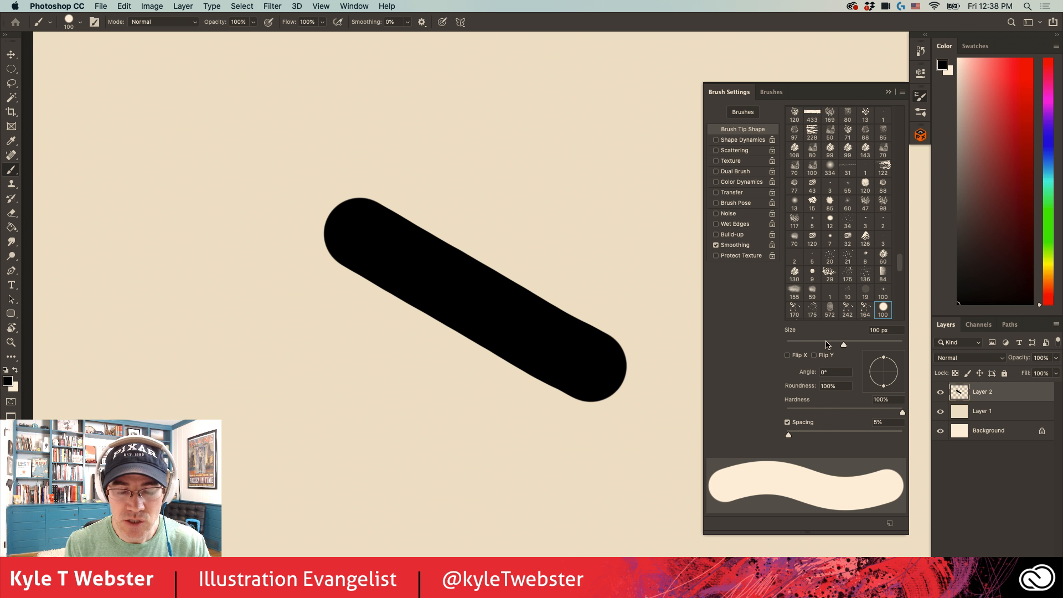
drag(584, 475, 330, 343)
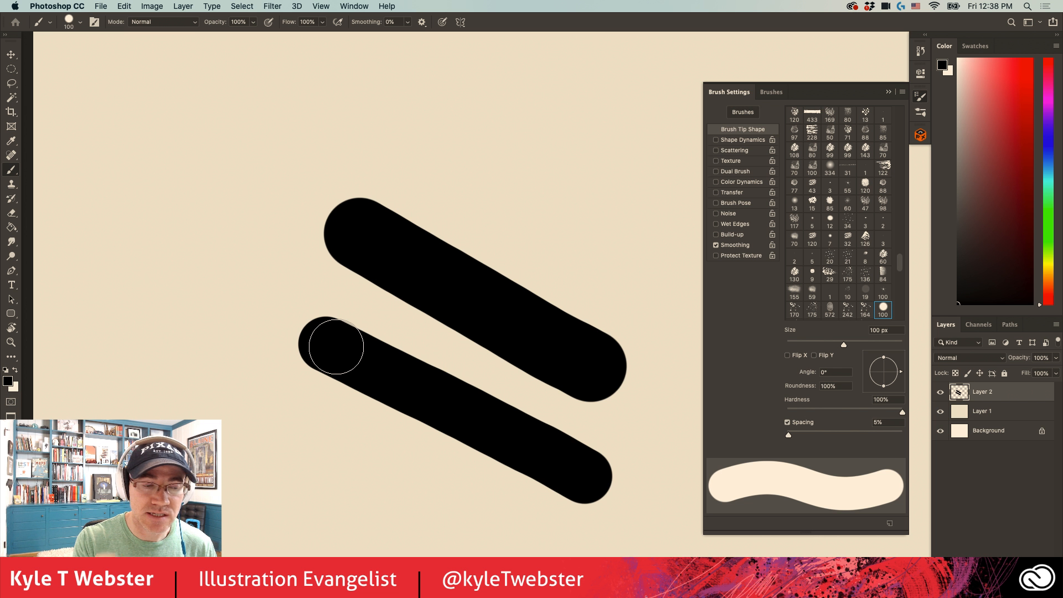
mouse_move(297, 151)
mouse_down()
mouse_move(198, 167)
mouse_move(159, 356)
mouse_move(177, 412)
mouse_up()
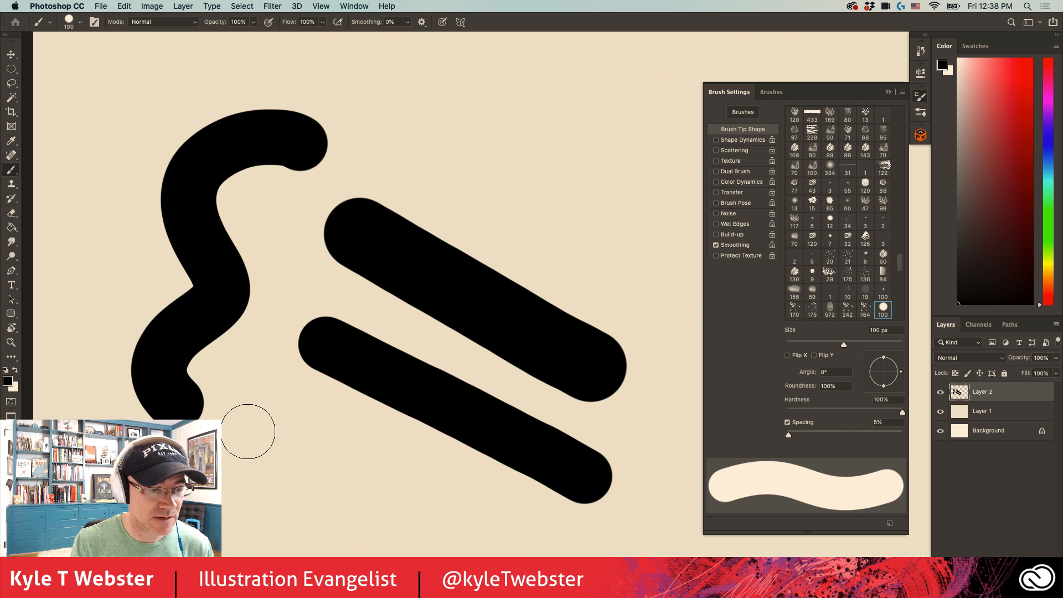
- Erase all the test strokes from Layer 2 and deselect
key(super+a)
key(Delete)
key(super+d)
- Set the brush spacing to 100% and paint a diagonal and a curved stroke of separate dots
drag(789, 435, 847, 431)
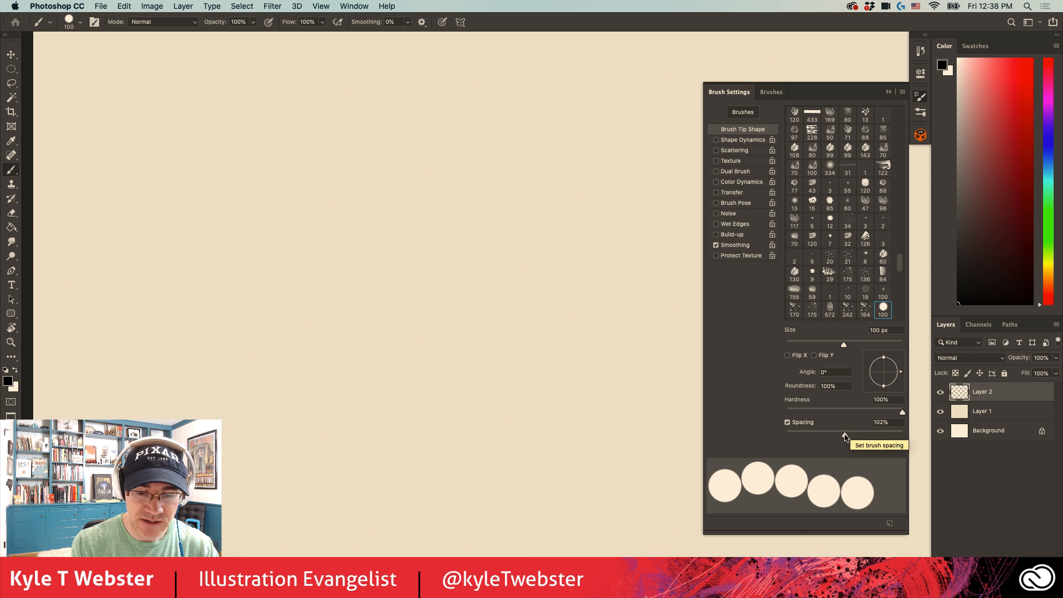
drag(848, 436, 845, 437)
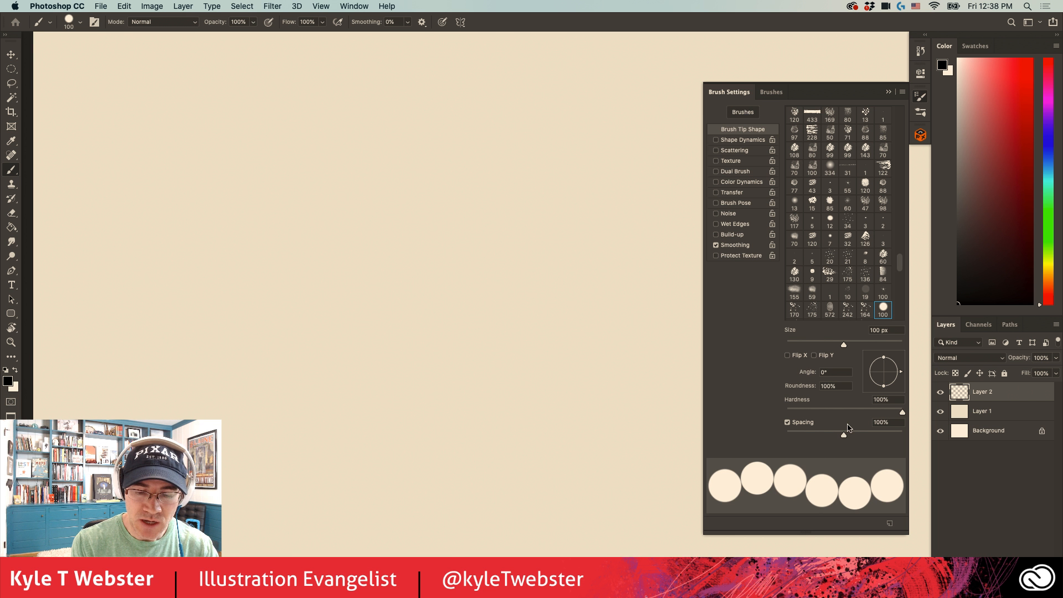
drag(616, 414, 268, 178)
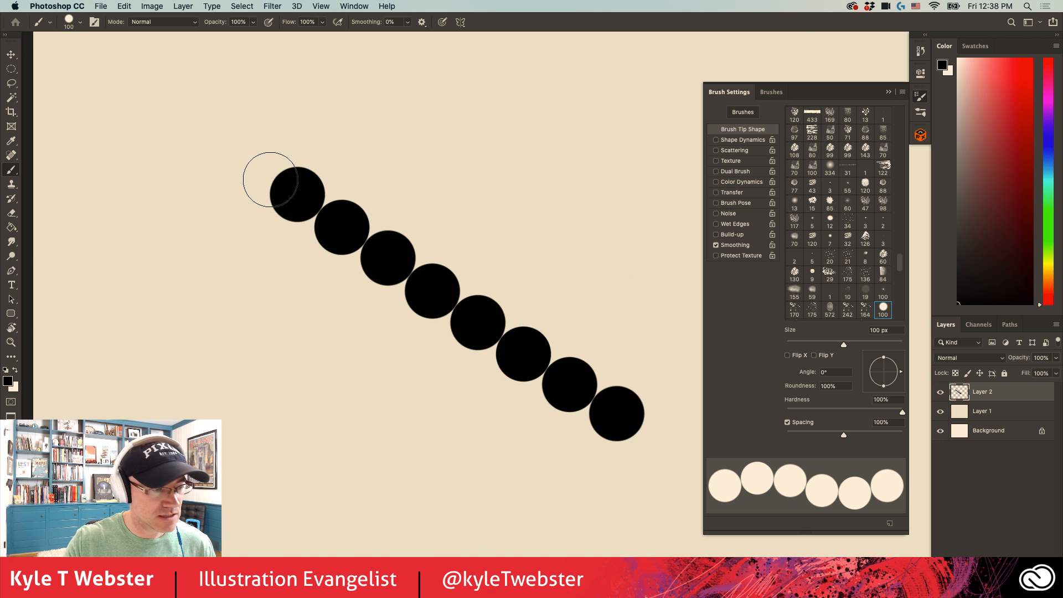
drag(365, 242, 363, 248)
key(super+0)
drag(595, 193, 338, 436)
- Set the brush spacing to 1% and paint a continuous looping stroke over the dots
drag(844, 435, 786, 435)
mouse_move(447, 159)
mouse_down()
mouse_move(151, 368)
mouse_move(386, 395)
mouse_up()
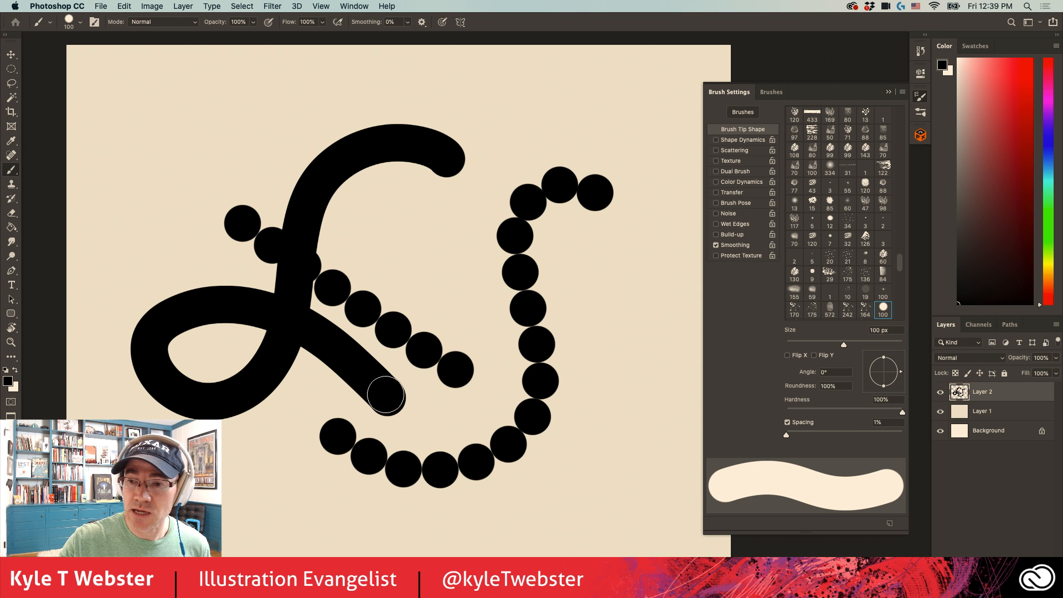
- Clear the strokes from Layer 2 and set the brush spacing to 10%
key(super+a)
key(Delete)
key(super+d)
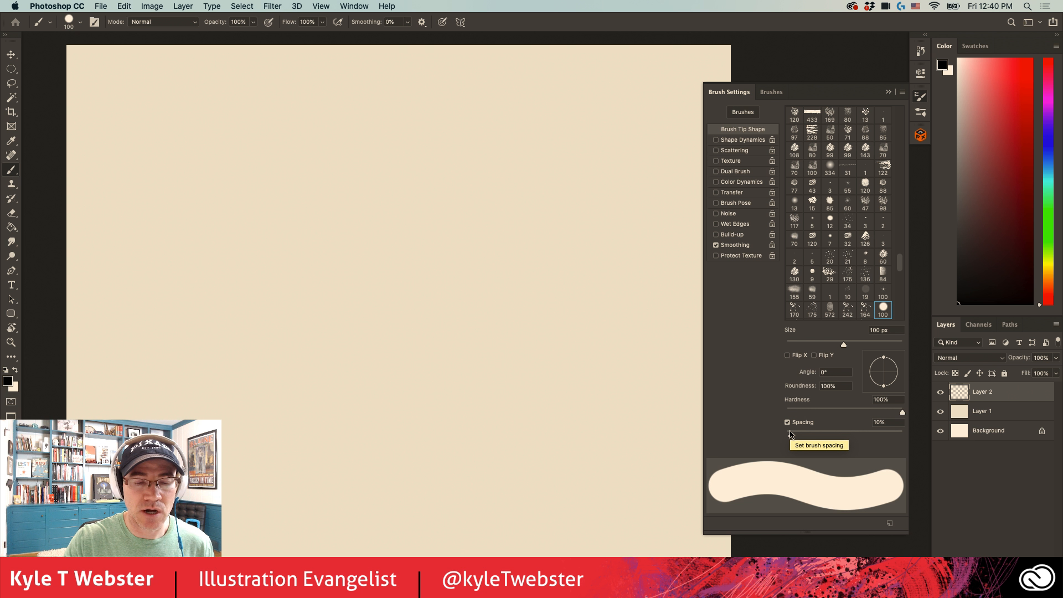
drag(786, 434, 791, 435)
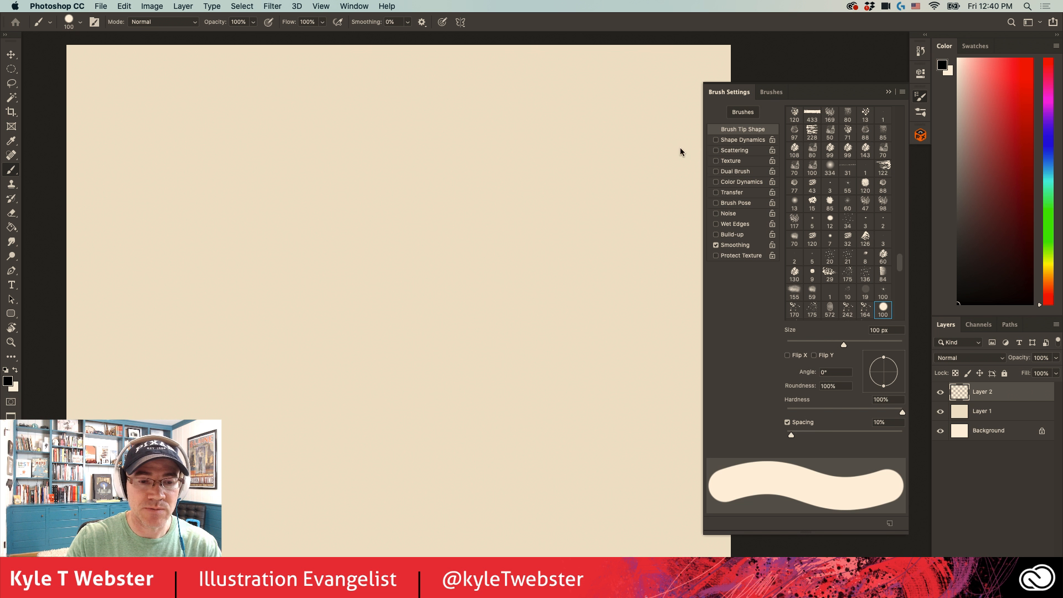
- Enable Shape Dynamics for the brush and set its size jitter control to Pen Pressure
click(716, 140)
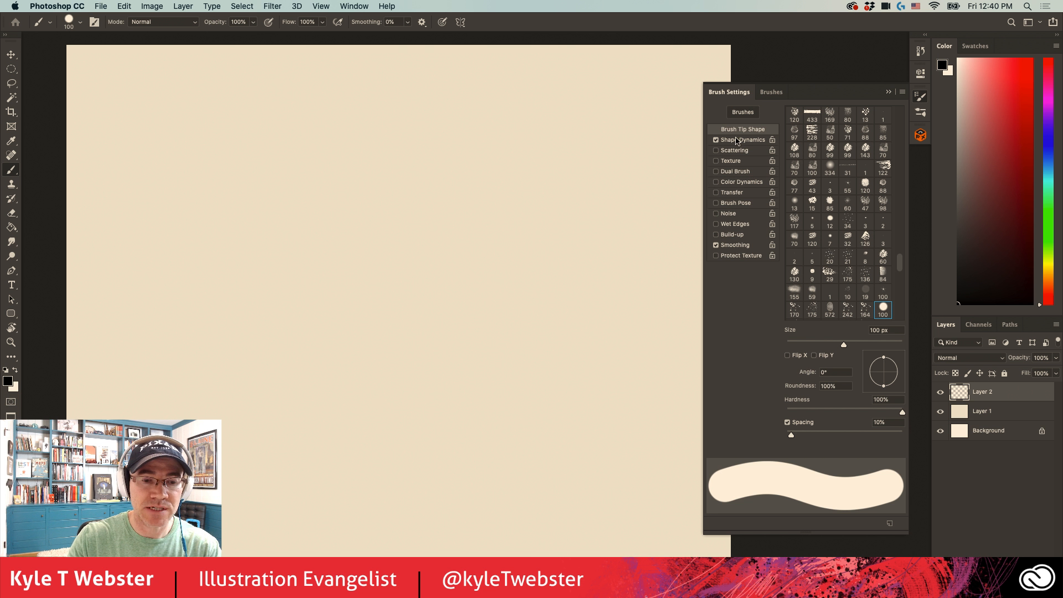
click(735, 143)
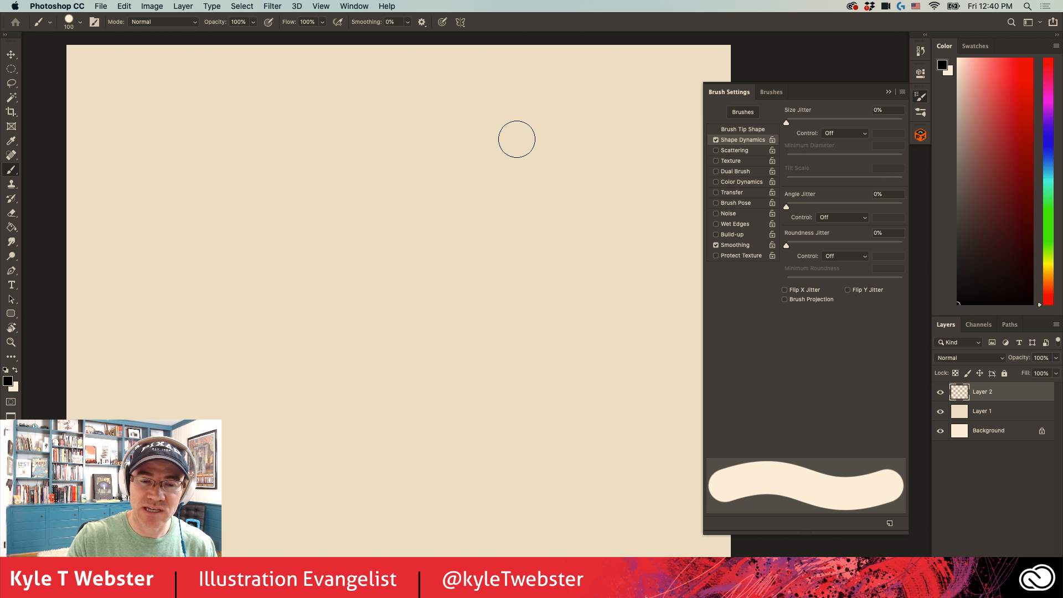
click(828, 136)
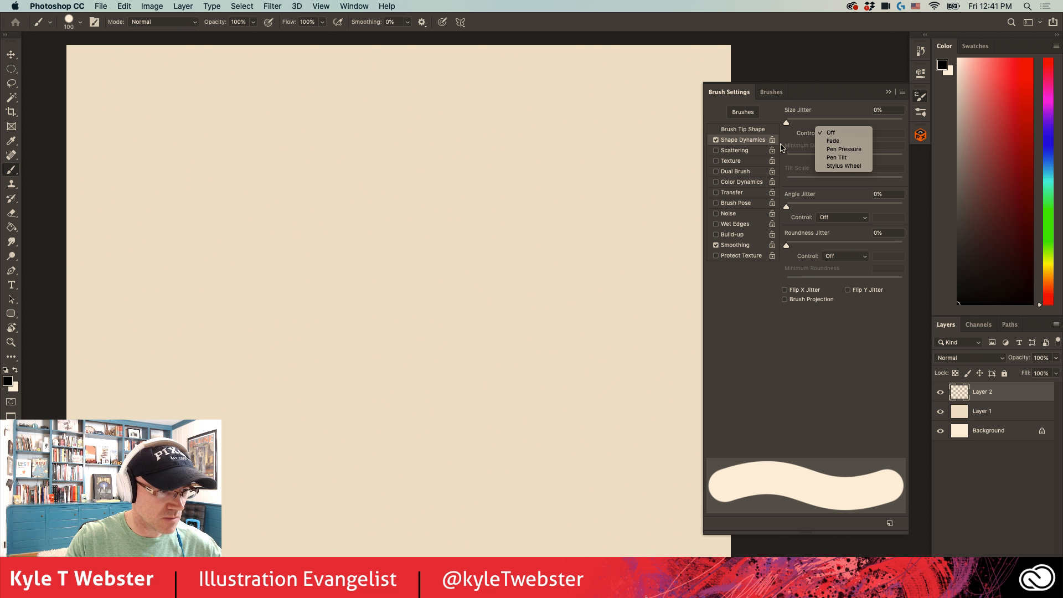
click(843, 149)
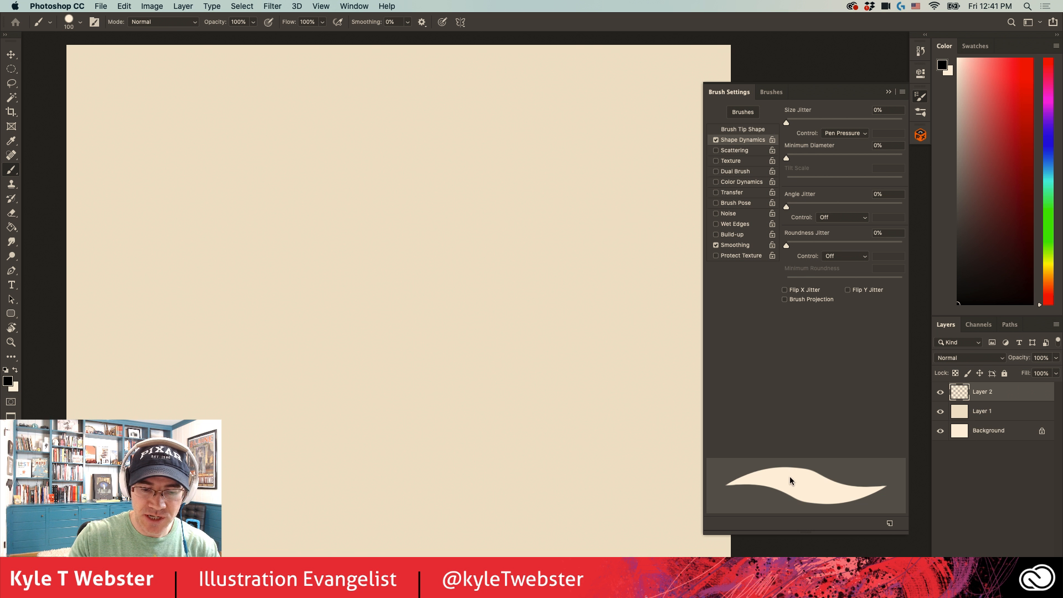
- Set the size jitter control in Shape Dynamics to Off
click(828, 134)
click(801, 142)
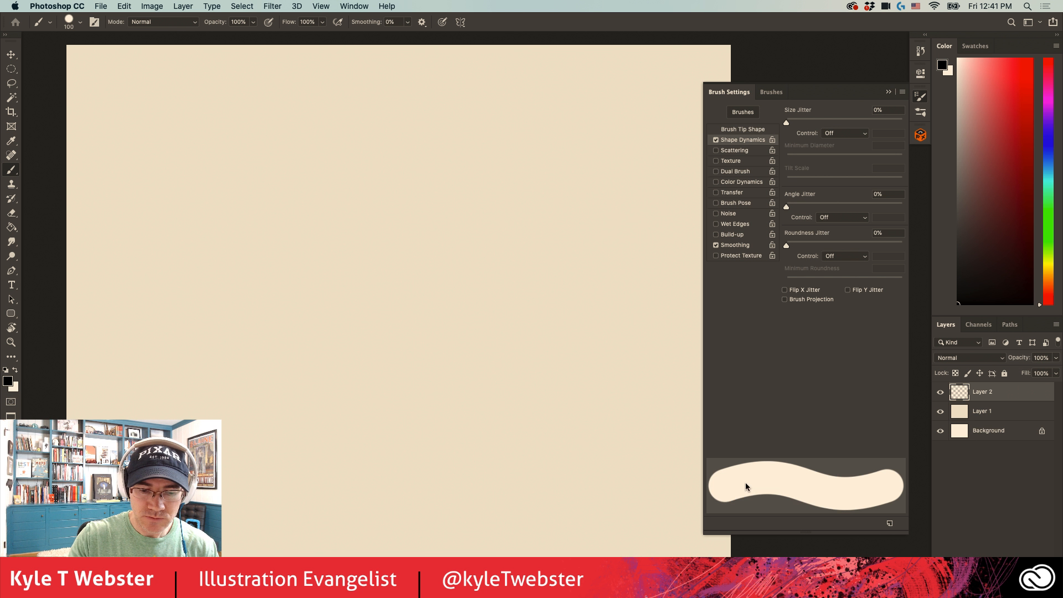
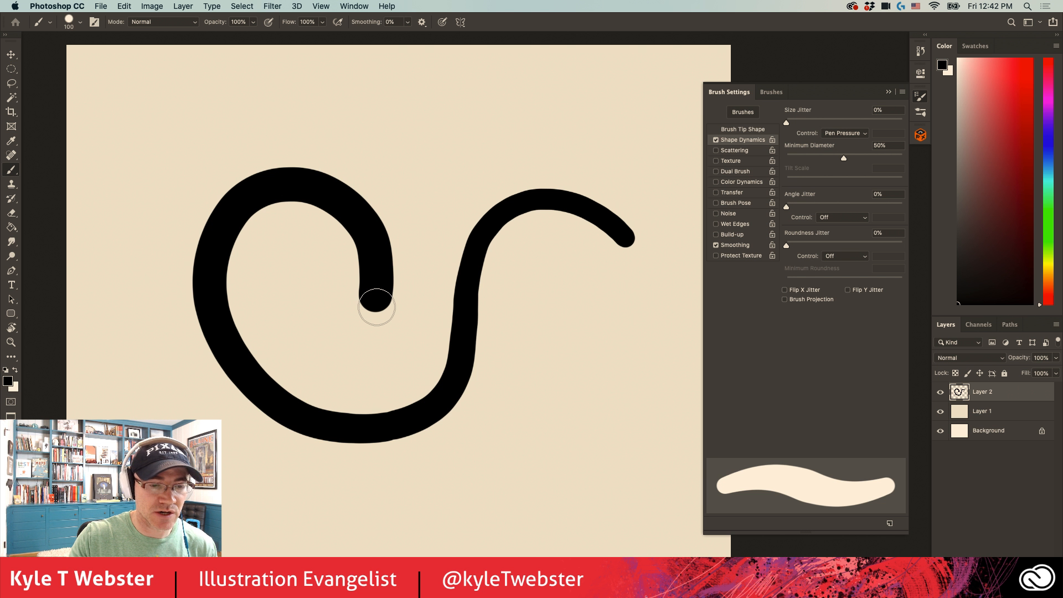
- Undo the painted stroke and set the Shape Dynamics minimum diameter to 0%
key(super+z)
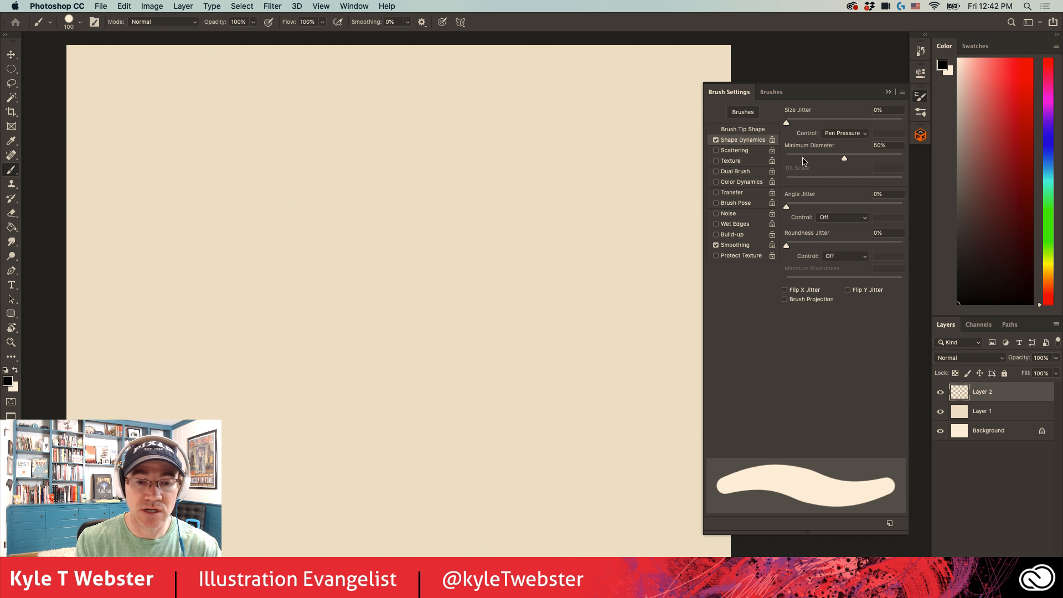
drag(844, 158, 739, 172)
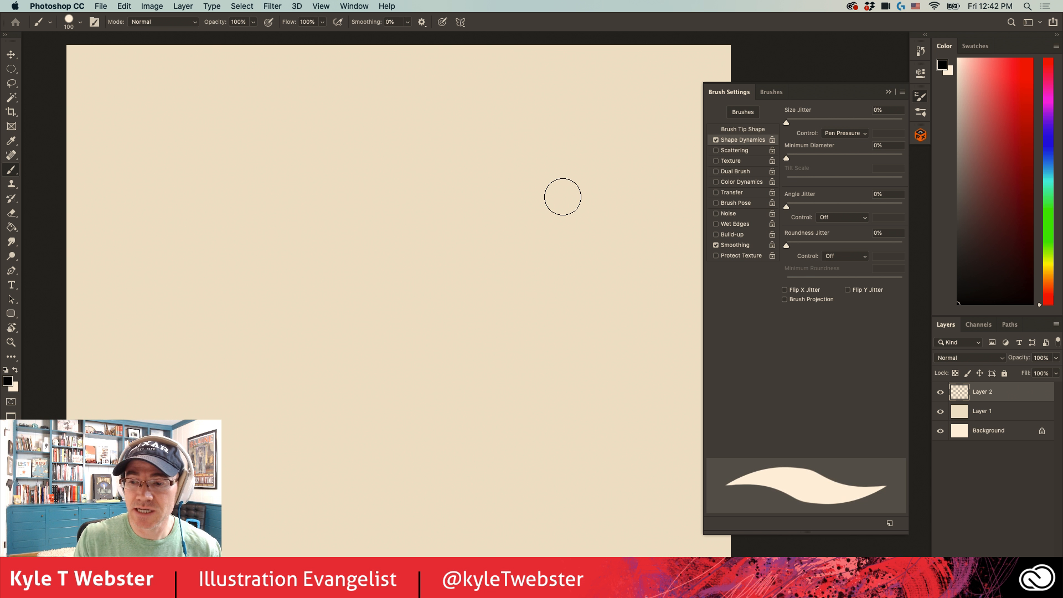
- Set the brush tip spacing to 38% and paint a looping, pressure-tapered stroke across the canvas
click(726, 131)
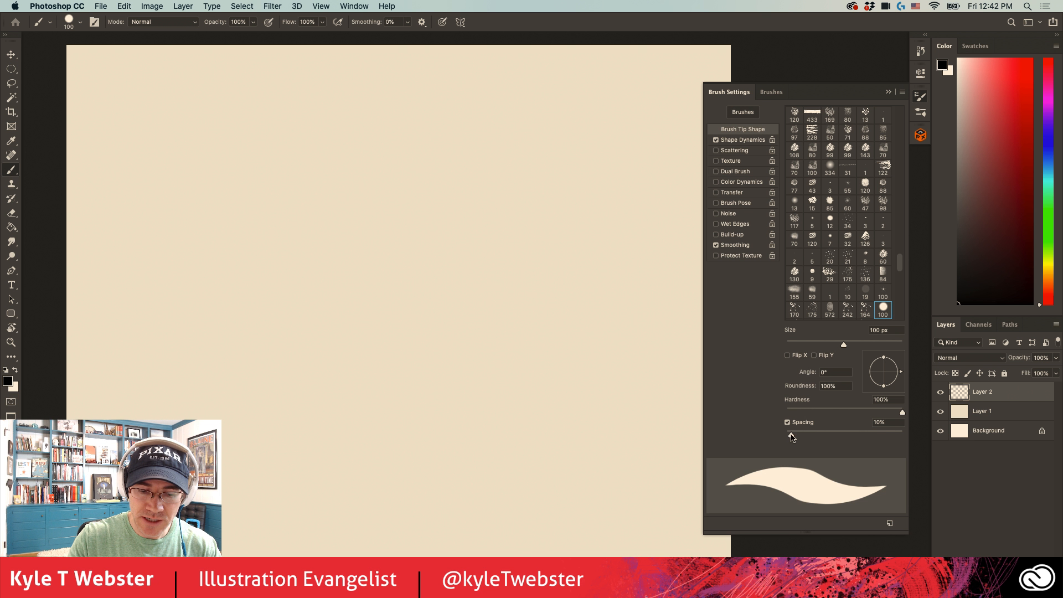
drag(792, 436, 808, 436)
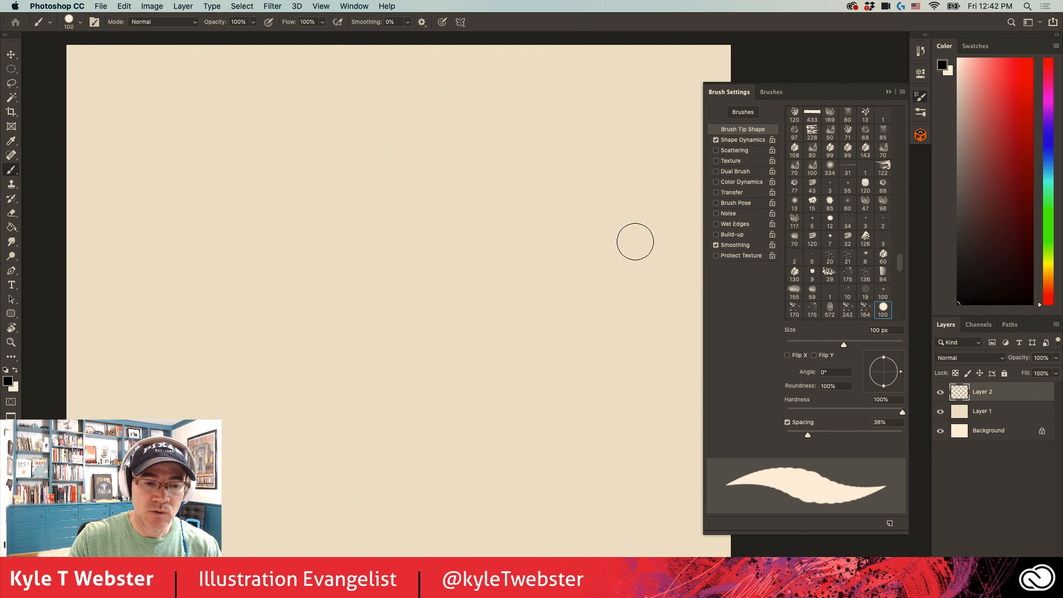
mouse_move(633, 237)
mouse_down()
mouse_move(601, 220)
mouse_move(532, 211)
mouse_move(471, 236)
mouse_move(413, 315)
mouse_move(441, 400)
mouse_move(271, 353)
mouse_up()
- Set the size jitter in Shape Dynamics to 30% and paint a wide curved stroke around the existing loop
click(742, 140)
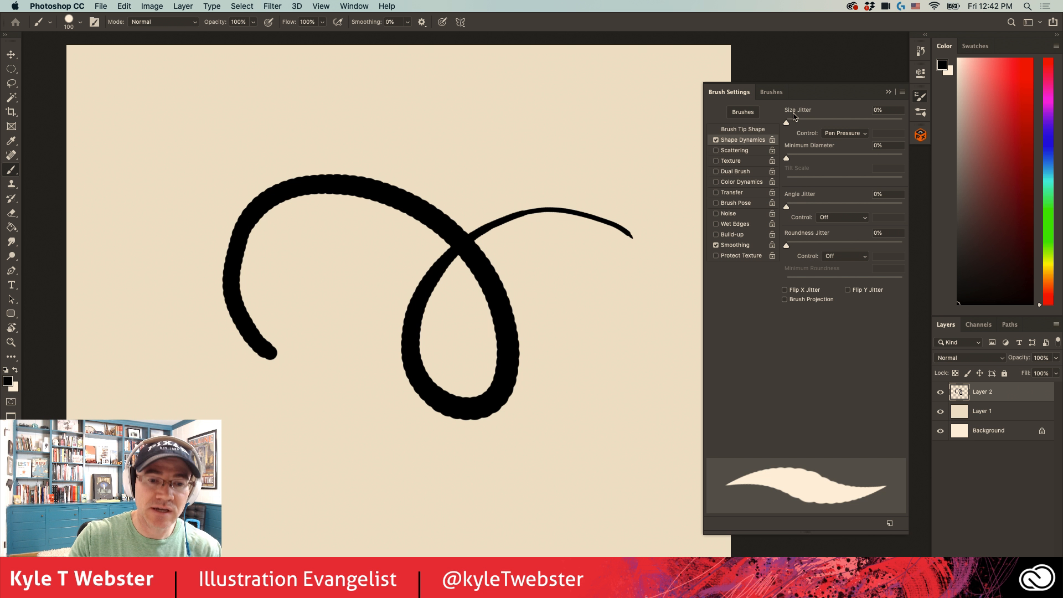
drag(786, 122, 820, 122)
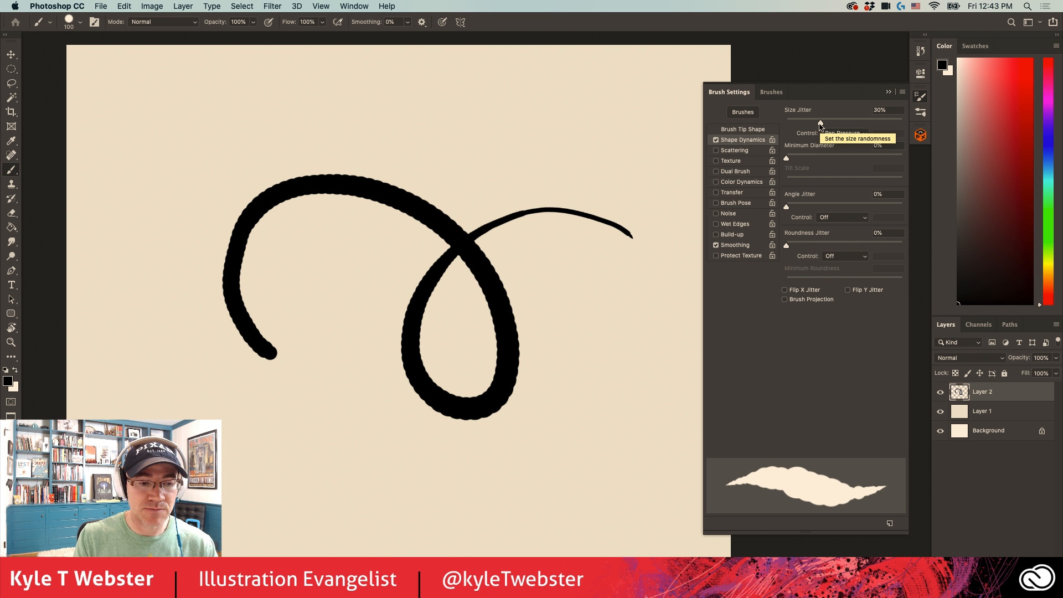
mouse_move(583, 142)
mouse_down()
mouse_move(541, 129)
mouse_move(360, 465)
mouse_up()
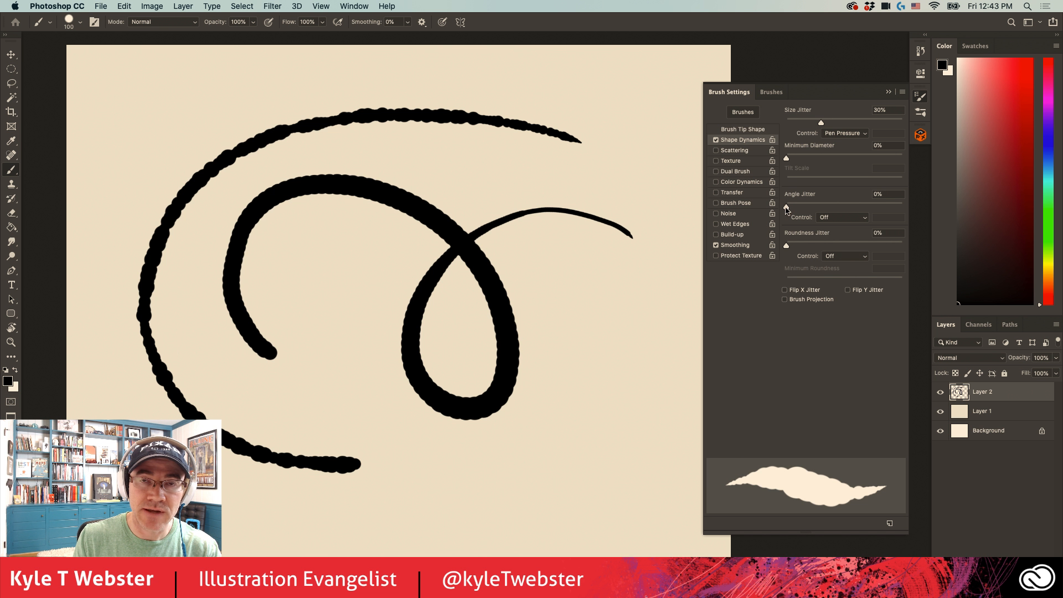
- Clear all strokes from Layer 2 and deselect the canvas
key(super+a)
key(Delete)
key(super+d)
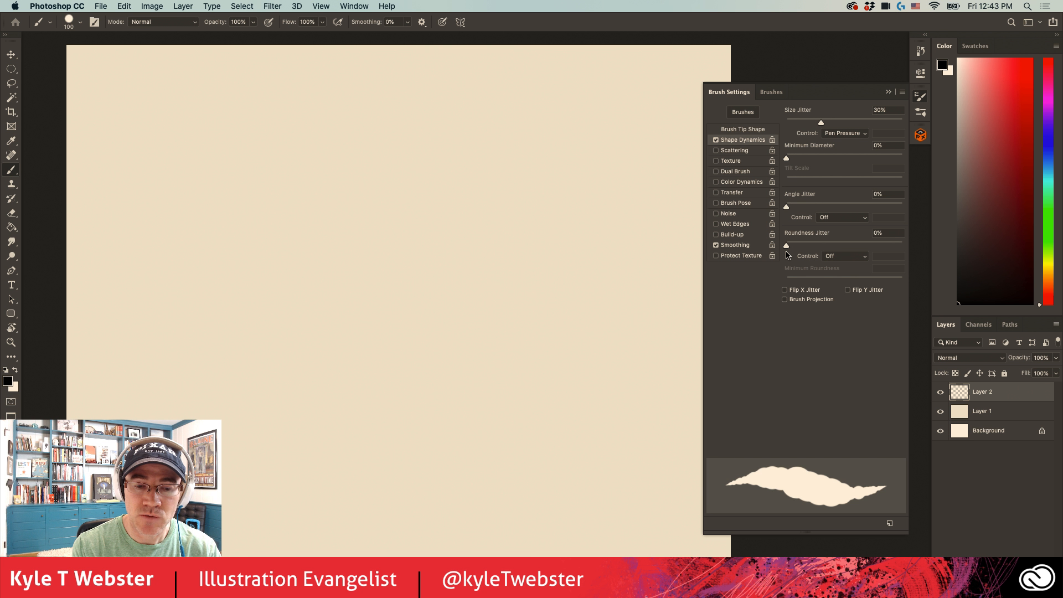
- Flatten the brush tip to 37% roundness and paint a long looping stroke plus a short mark beside its end
click(742, 129)
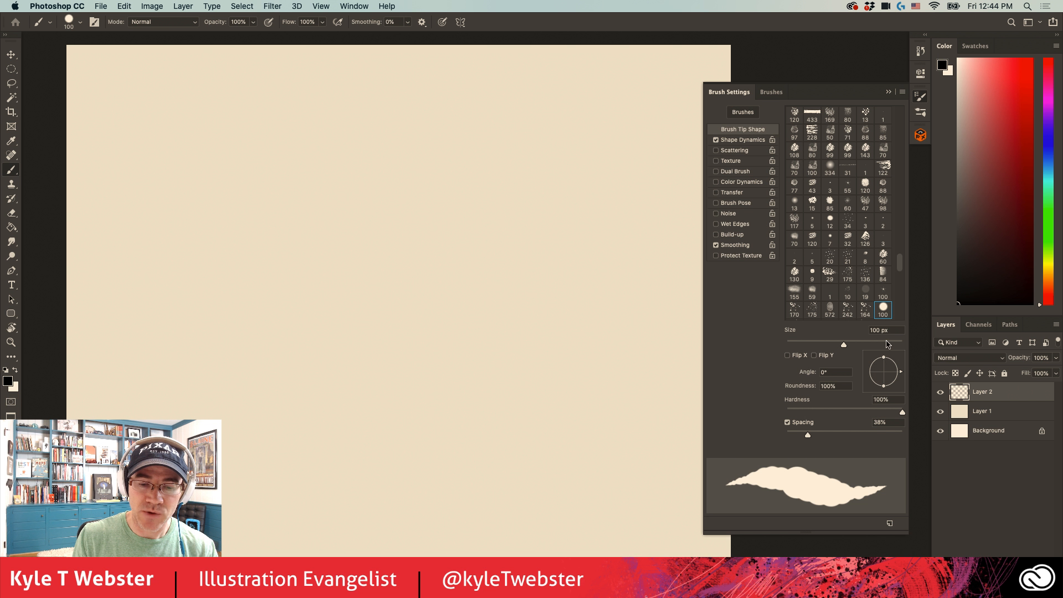
click(832, 387)
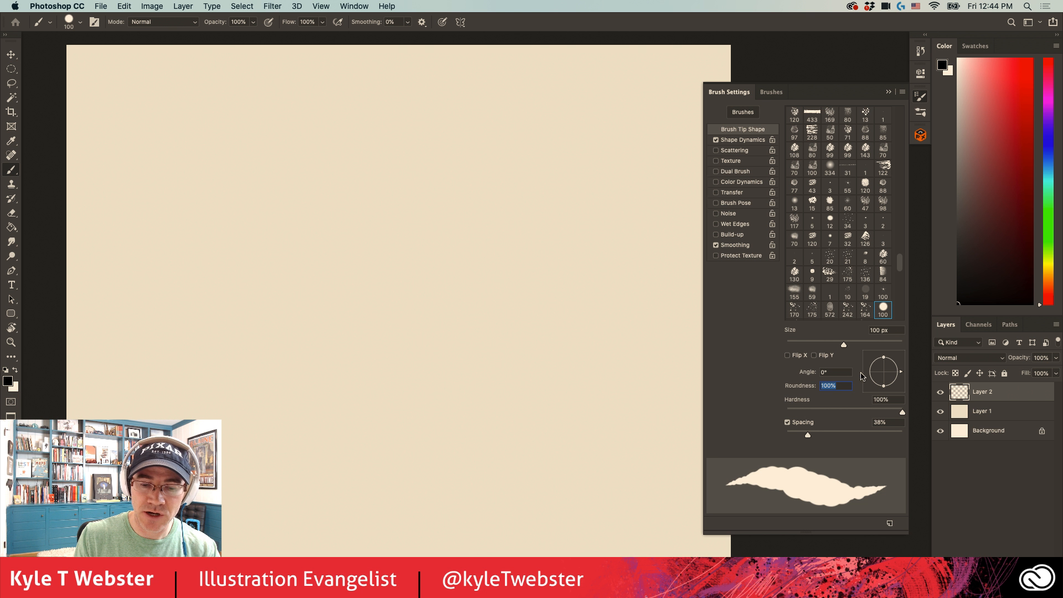
drag(883, 385, 884, 376)
mouse_move(578, 154)
mouse_down()
mouse_move(585, 408)
mouse_move(635, 311)
mouse_up()
drag(639, 293, 638, 263)
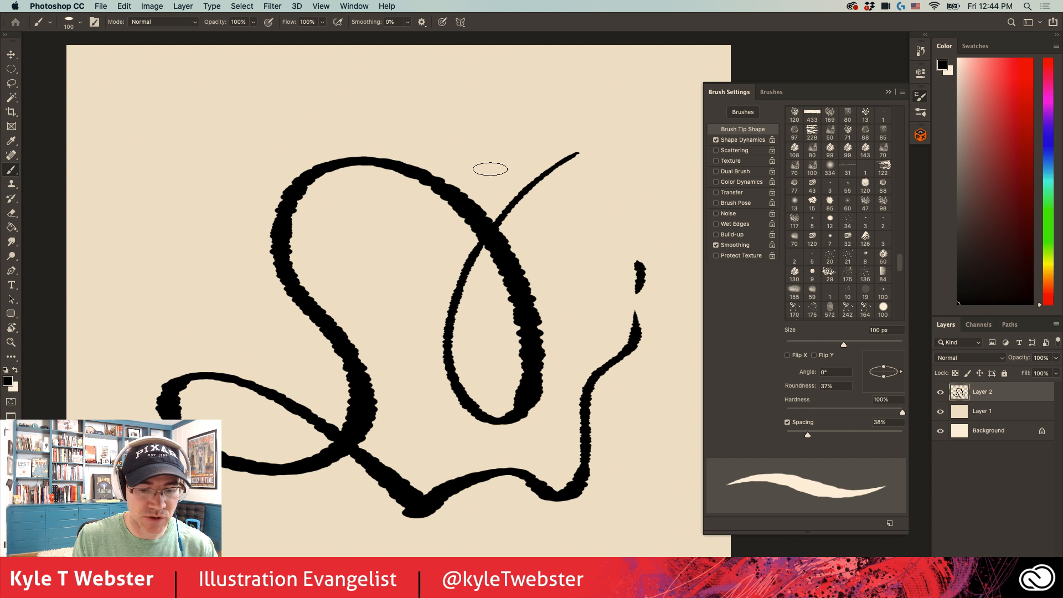
- Set the brush spacing to 262% and paint two trails of separated oval dabs
drag(808, 435, 877, 437)
mouse_move(514, 94)
mouse_down()
mouse_move(449, 126)
mouse_move(326, 82)
mouse_move(219, 134)
mouse_move(233, 168)
mouse_move(159, 140)
mouse_move(158, 265)
mouse_move(175, 298)
mouse_move(138, 362)
mouse_up()
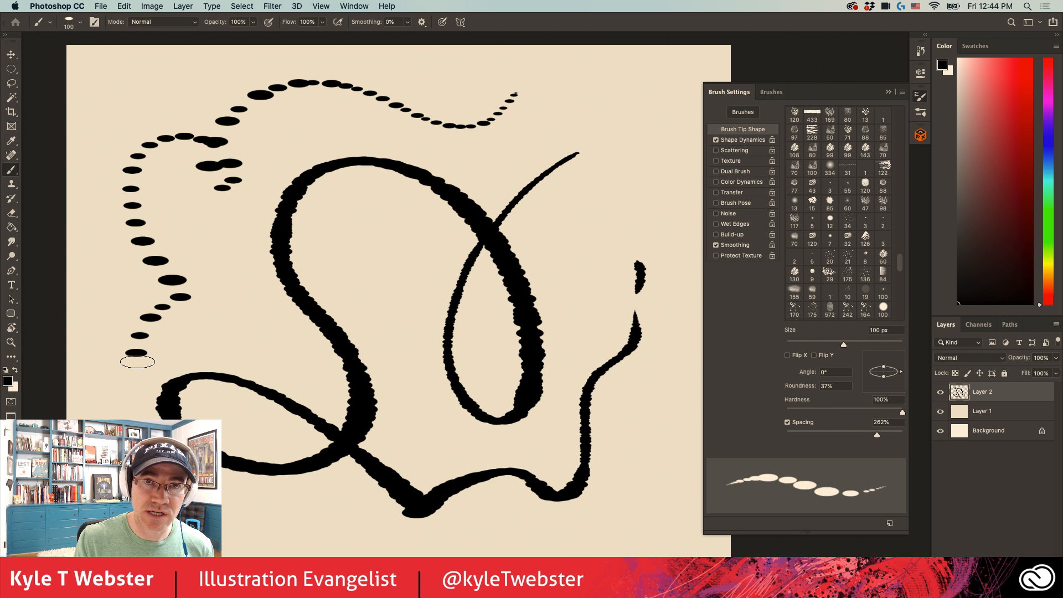
drag(383, 234, 405, 393)
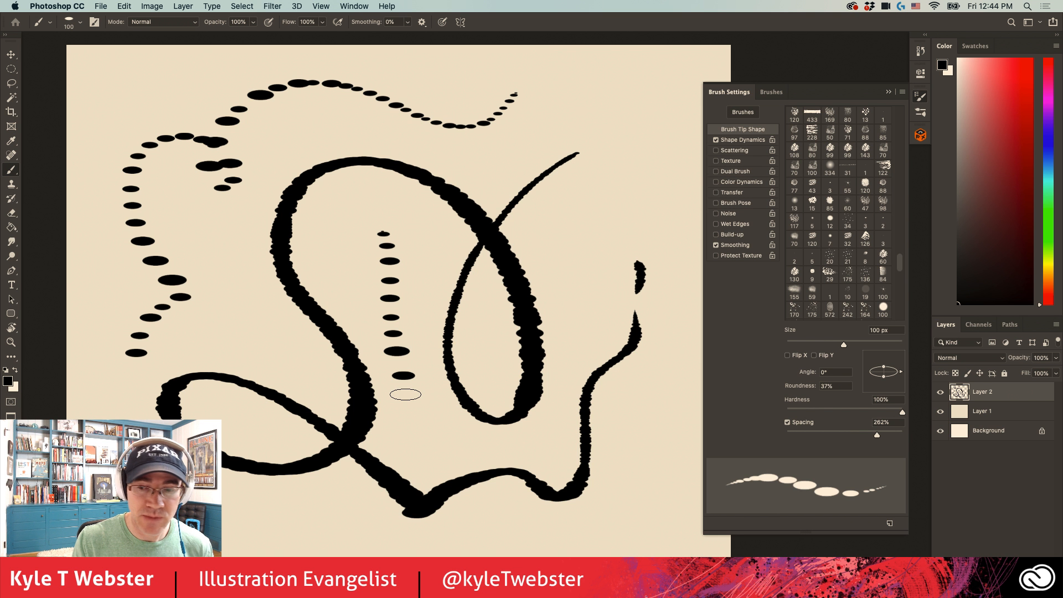
- Clear the strokes from Layer 2 and restore the brush tip's roundness to 100%
key(super+a)
key(Delete)
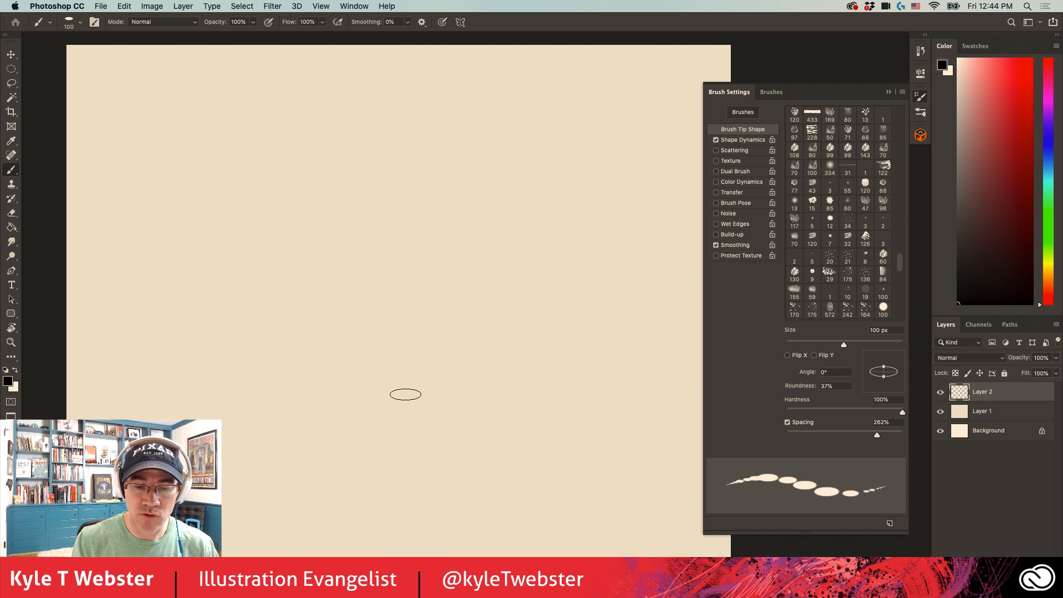
drag(884, 367, 883, 357)
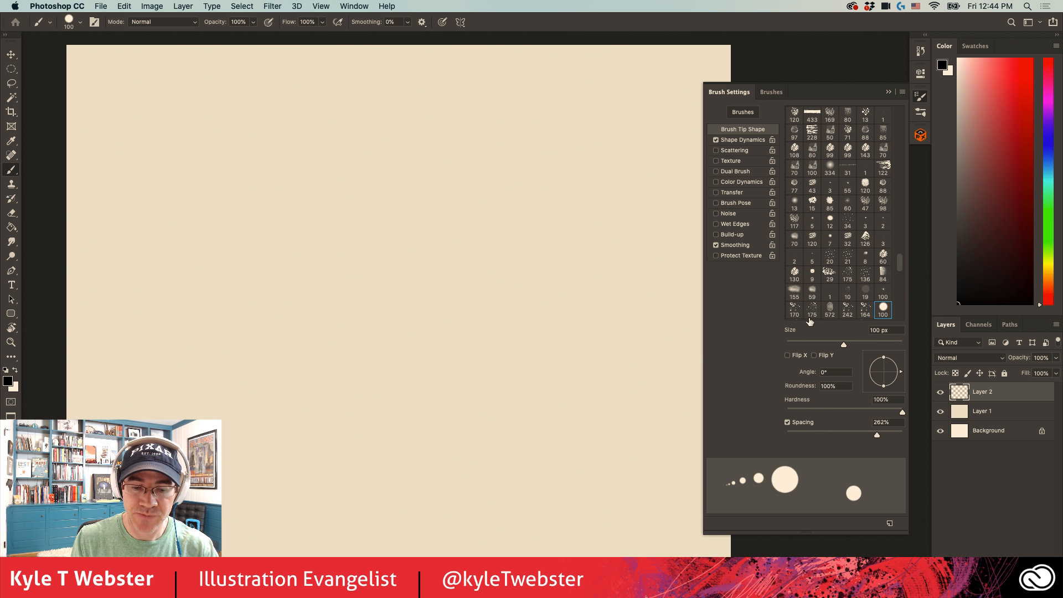
- Set the roundness jitter control in Shape Dynamics to Pen Pressure
click(732, 140)
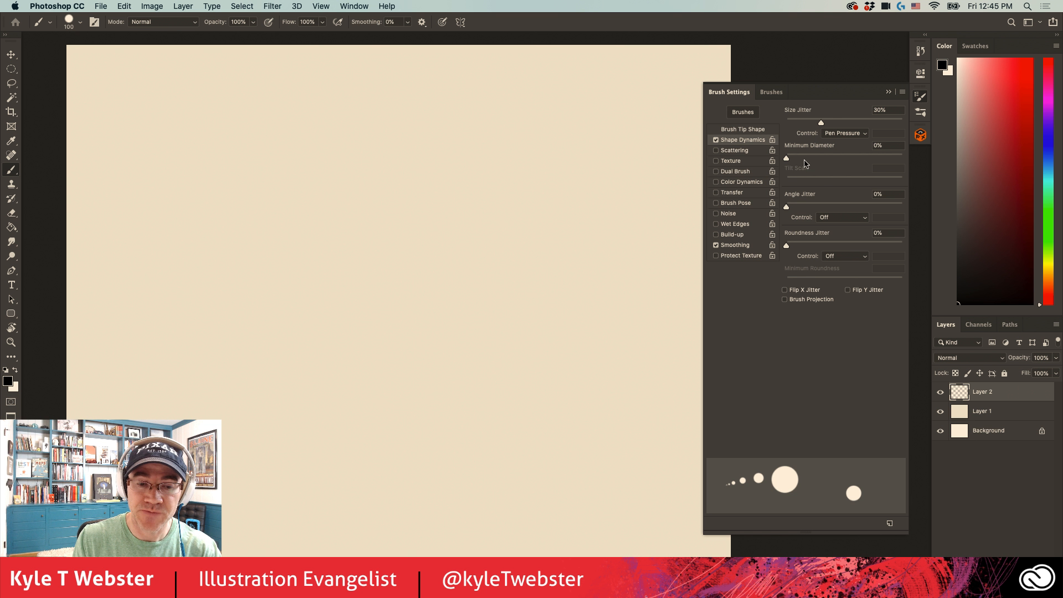
click(829, 258)
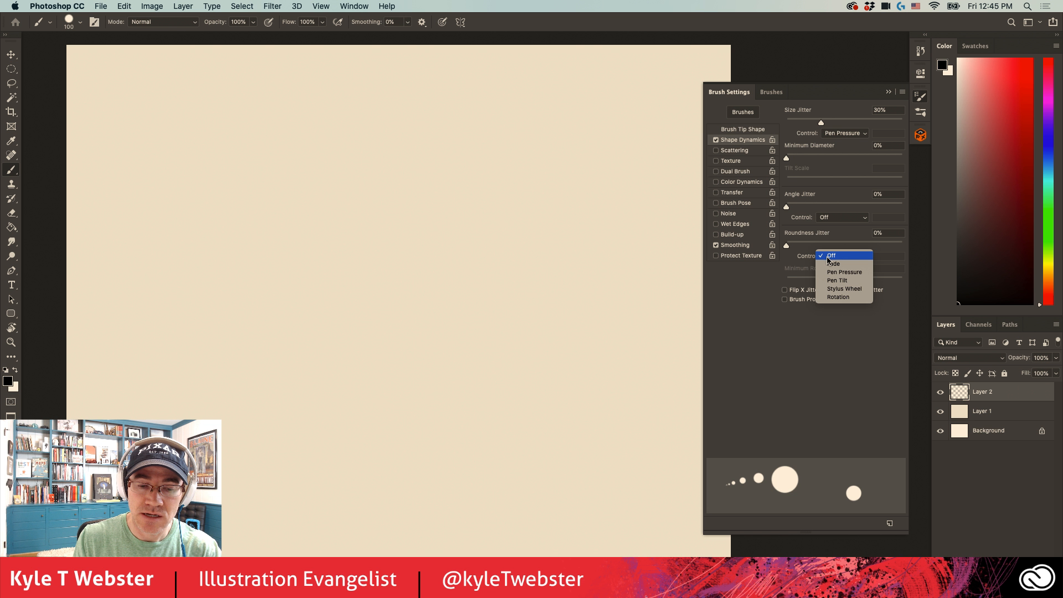
click(842, 272)
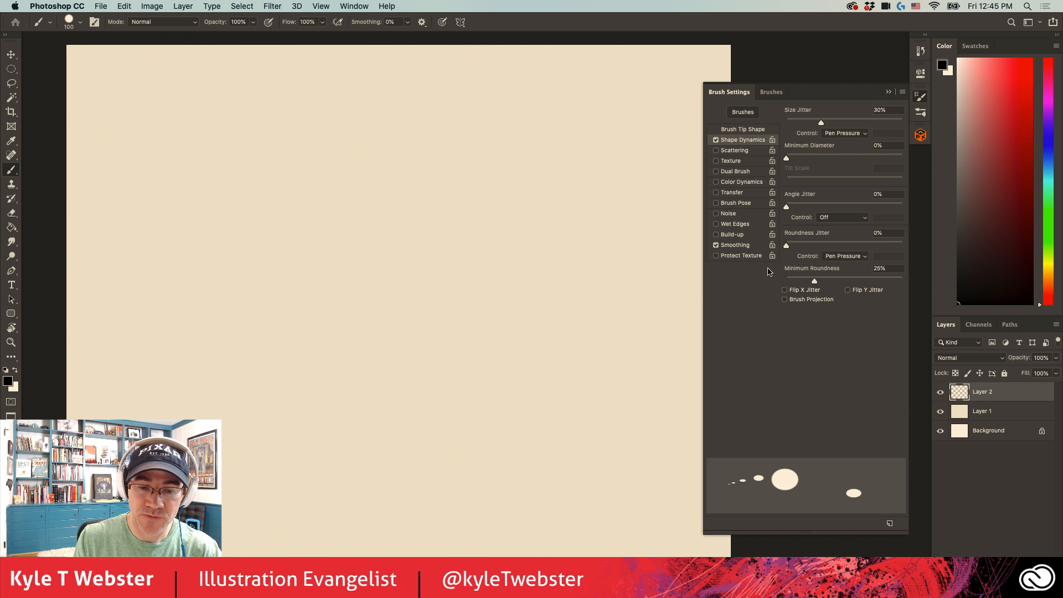
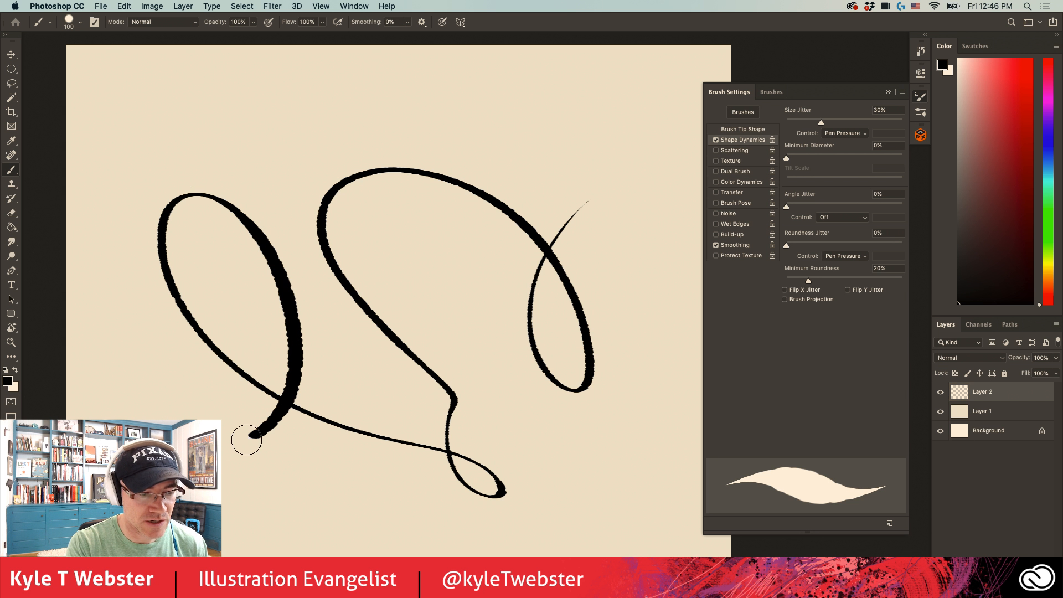
- Paint several short tapered diagonal strokes inside the large loop and a row of hatch marks above it
drag(498, 365, 414, 291)
drag(465, 288, 389, 242)
mouse_move(468, 260)
mouse_down()
mouse_move(416, 235)
mouse_move(420, 215)
mouse_up()
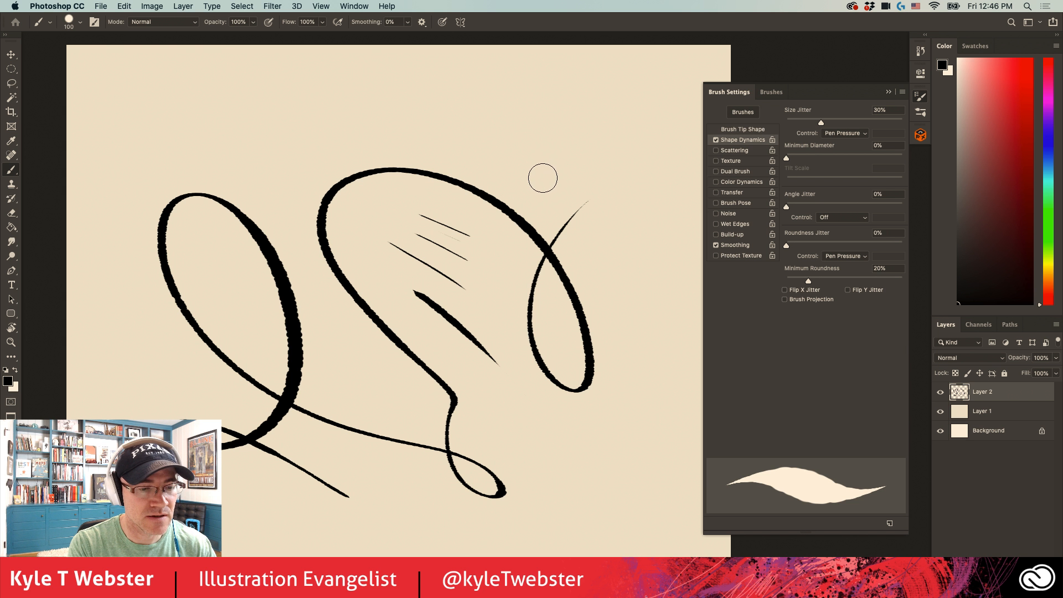
mouse_move(537, 171)
mouse_down()
mouse_move(490, 138)
mouse_move(514, 167)
mouse_move(488, 147)
mouse_up()
mouse_move(503, 167)
mouse_down()
mouse_move(465, 140)
mouse_move(353, 141)
mouse_up()
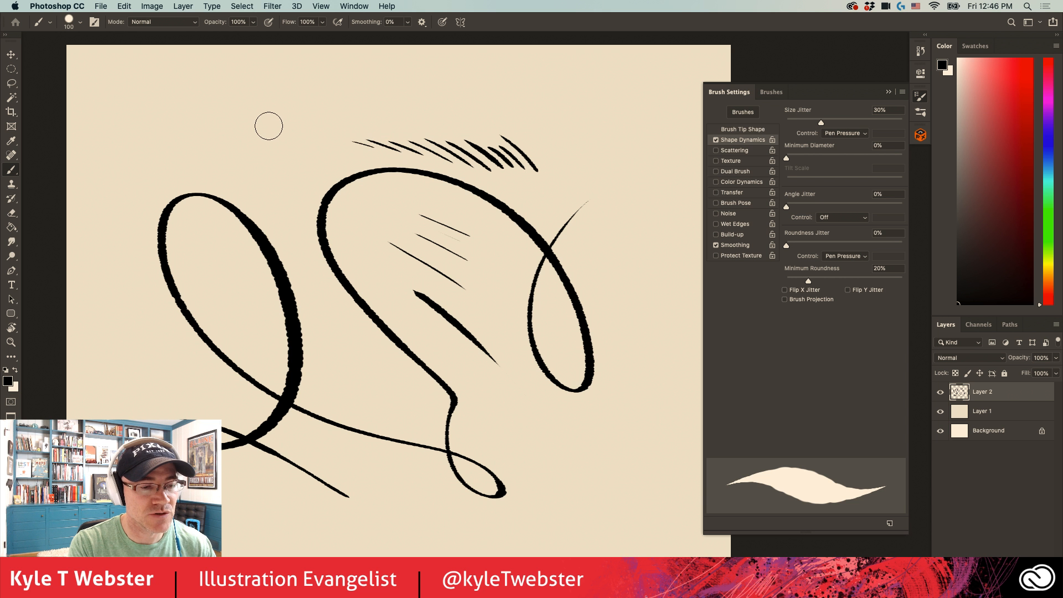
- Lower the size jitter to 6% and the minimum roundness to 15%, and clear the strokes from Layer 2
click(743, 129)
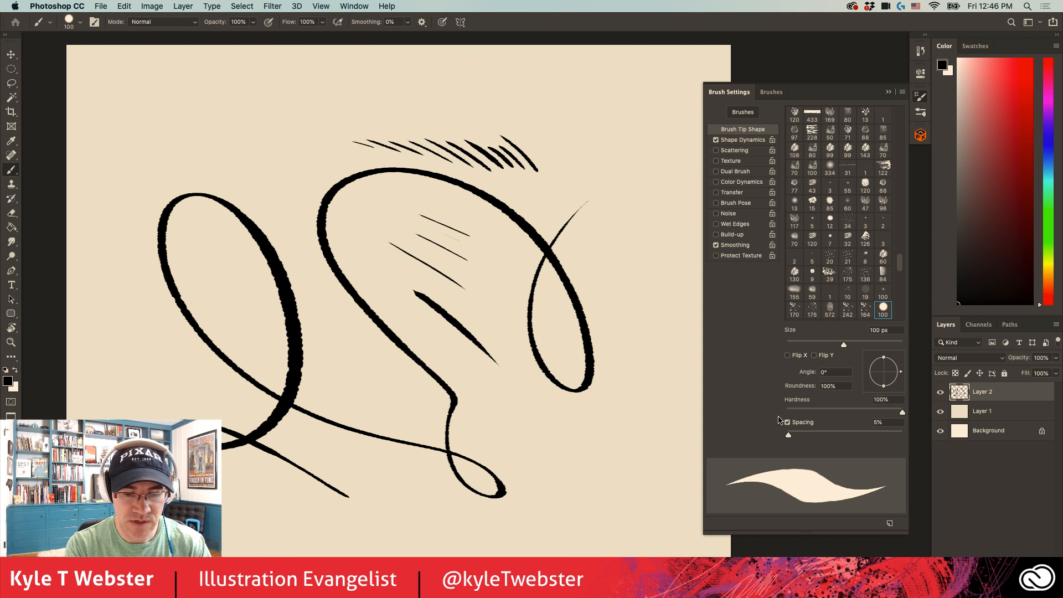
click(740, 140)
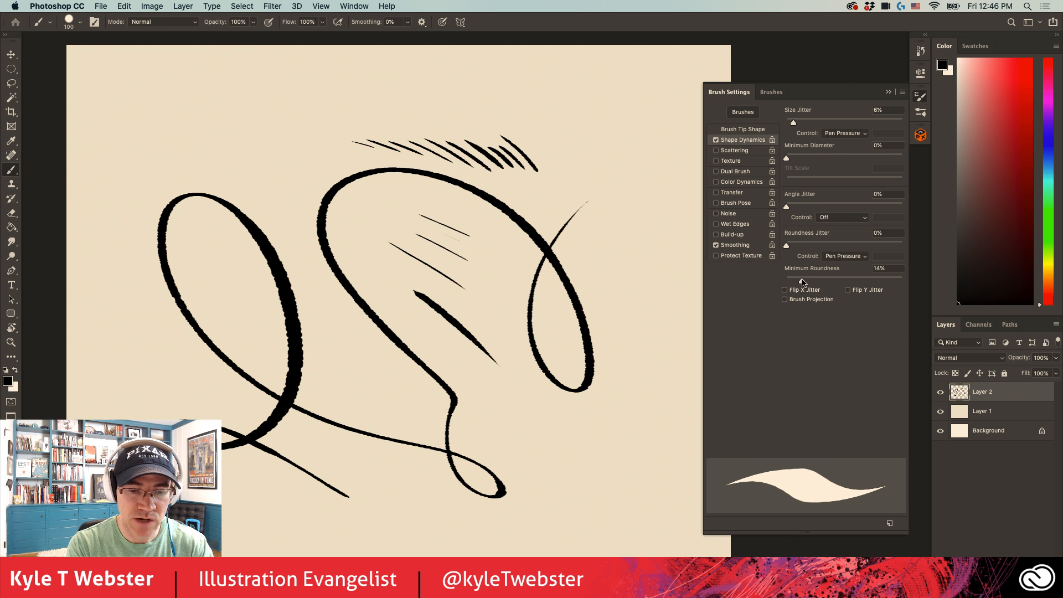
drag(806, 282, 802, 282)
key(BackSpace)
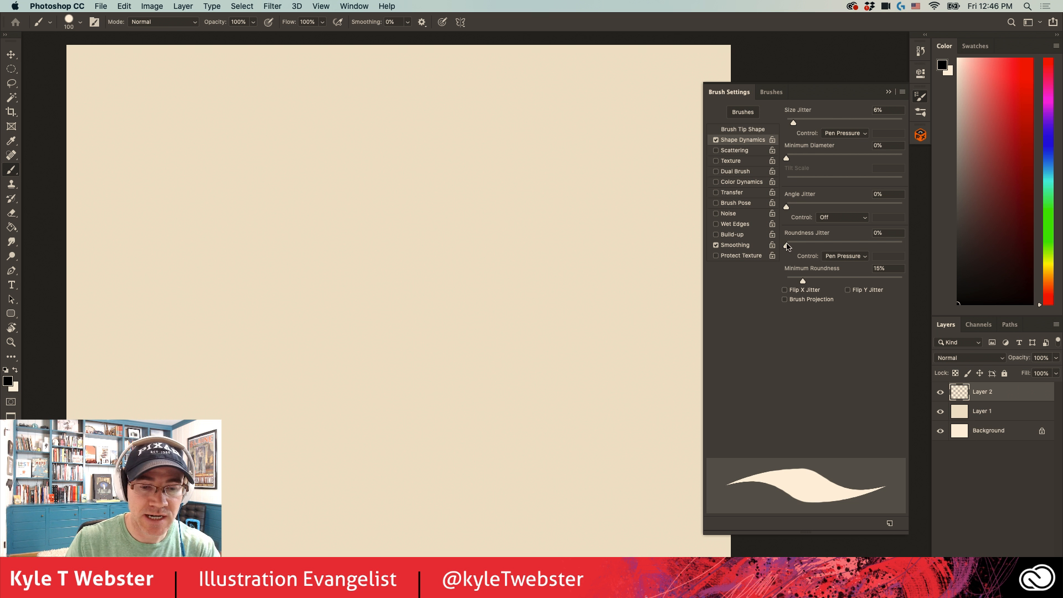
- Set the roundness jitter to 50% and size jitter to 23%, and reduce the brush size to 50 px
drag(787, 246, 844, 248)
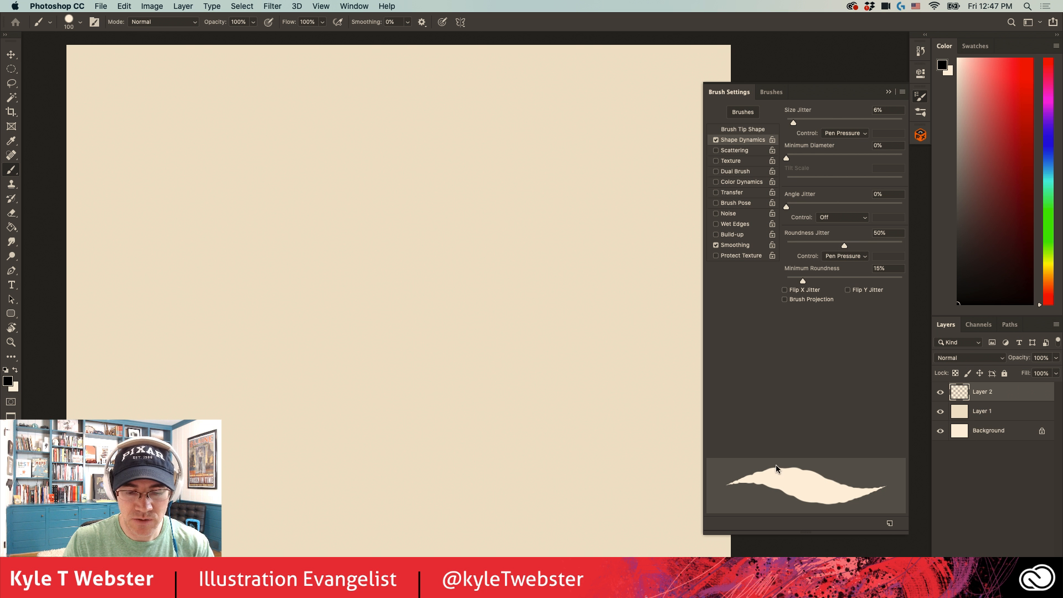
drag(793, 124, 813, 124)
key(bracketleft)
key(bracketleft)
key(bracketleft)
key(bracketleft)
key(bracketleft)
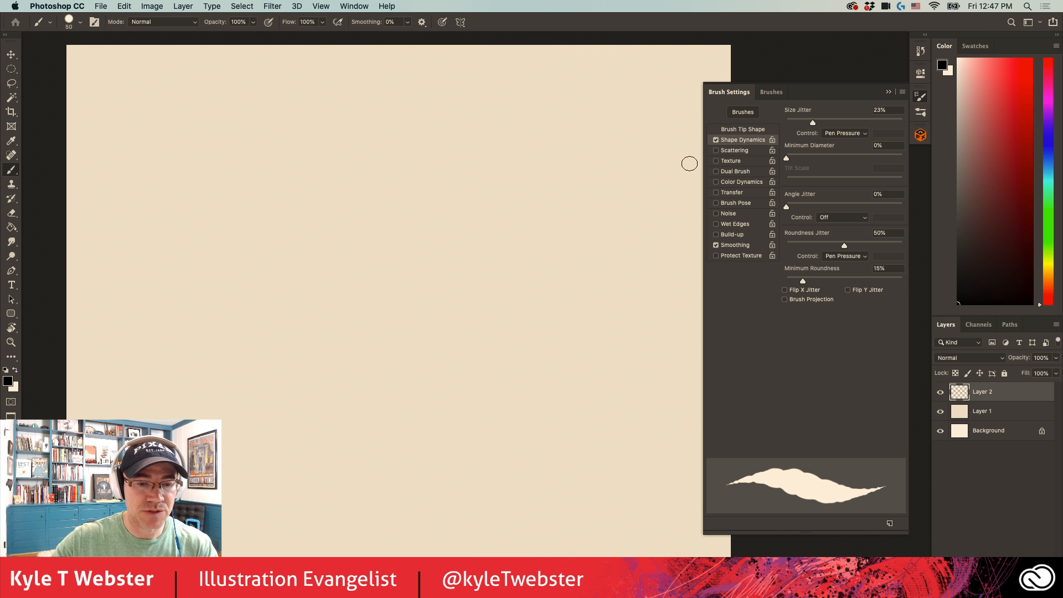
- Set the brush tip to a 16° angle and 75% roundness, and paint looping, wavy and short curved test strokes across the canvas
click(728, 131)
drag(900, 373, 881, 362)
drag(620, 204, 404, 478)
drag(445, 278, 427, 366)
drag(460, 302, 474, 453)
drag(417, 415, 366, 335)
drag(397, 331, 189, 117)
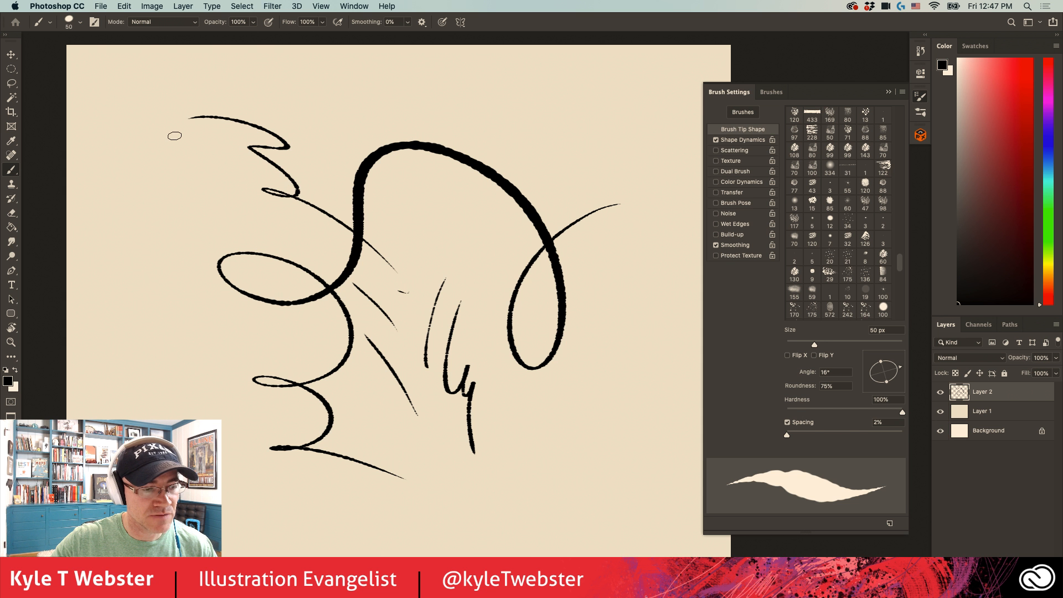
mouse_move(201, 194)
mouse_down()
mouse_move(184, 376)
mouse_move(158, 419)
mouse_up()
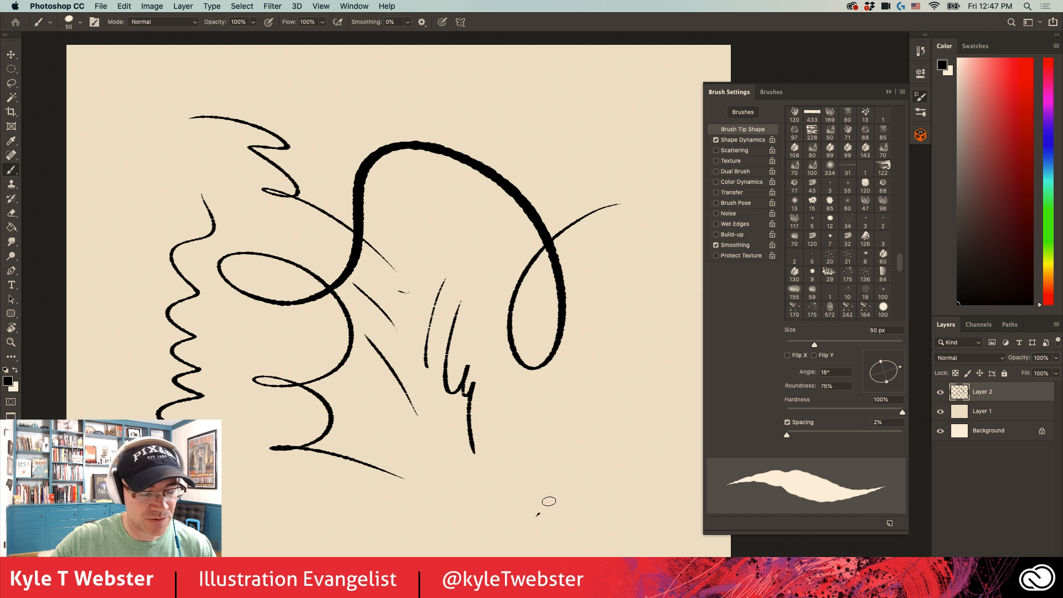
drag(536, 515, 594, 407)
mouse_move(582, 479)
mouse_down()
mouse_move(616, 399)
mouse_move(608, 451)
mouse_up()
drag(625, 322, 619, 438)
mouse_move(626, 273)
mouse_down()
mouse_move(607, 327)
mouse_move(607, 301)
mouse_up()
drag(614, 277, 597, 329)
mouse_move(570, 378)
mouse_down()
mouse_move(533, 415)
mouse_move(499, 283)
mouse_move(440, 206)
mouse_up()
drag(565, 152, 506, 110)
mouse_move(549, 153)
mouse_down()
mouse_move(484, 109)
mouse_move(415, 100)
mouse_up()
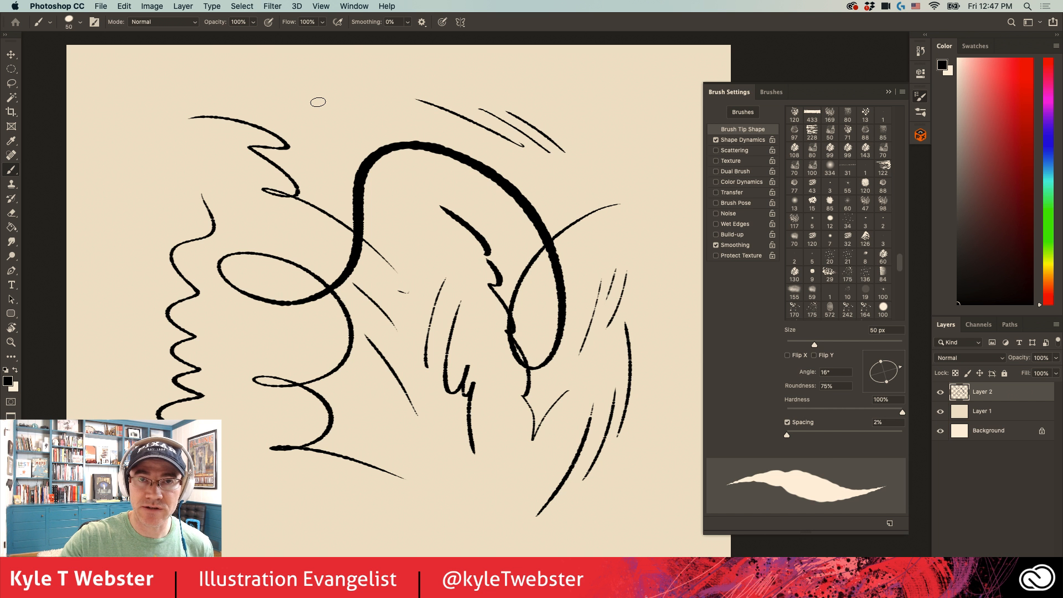
- Clear all strokes from Layer 2, remove the selection and enable Scattering for the brush
key(super+a)
key(Delete)
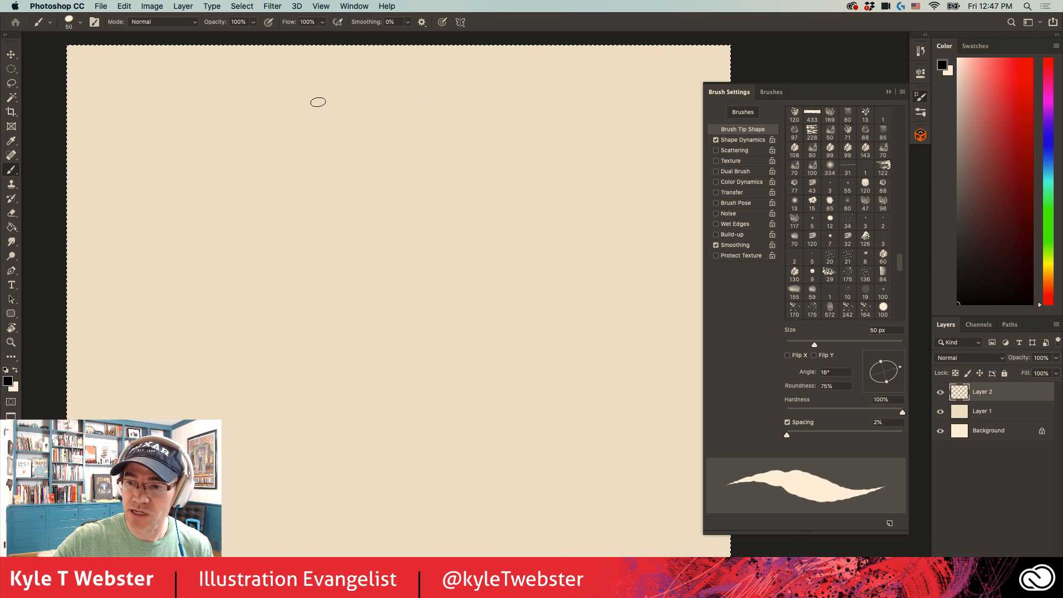
key(super+d)
click(734, 150)
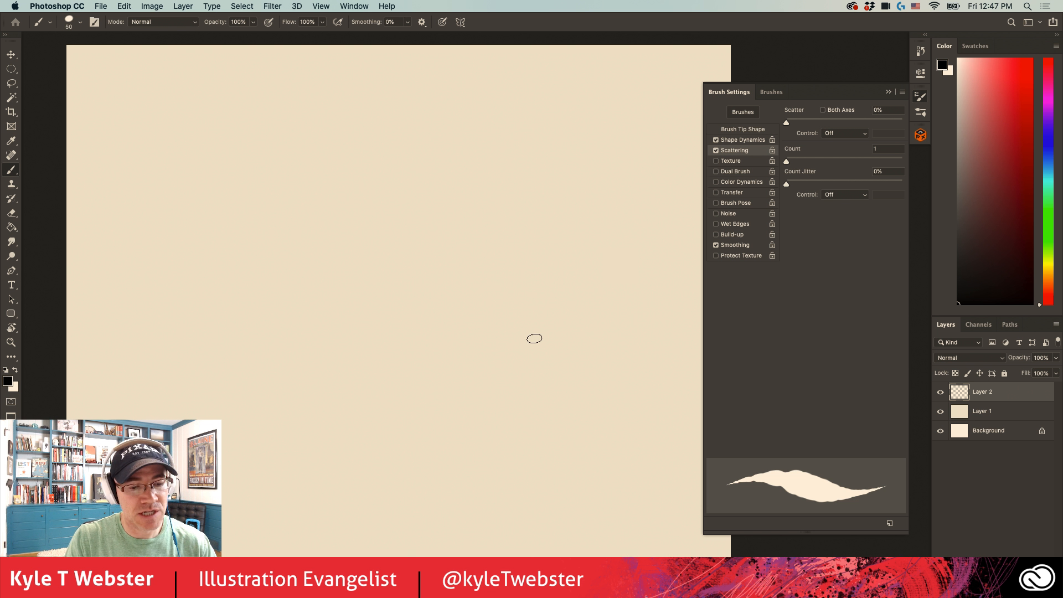
- Widen the brush tip's spacing and replace a diagonal test stroke with a vertical stroke of distinct dabs
drag(547, 360, 407, 180)
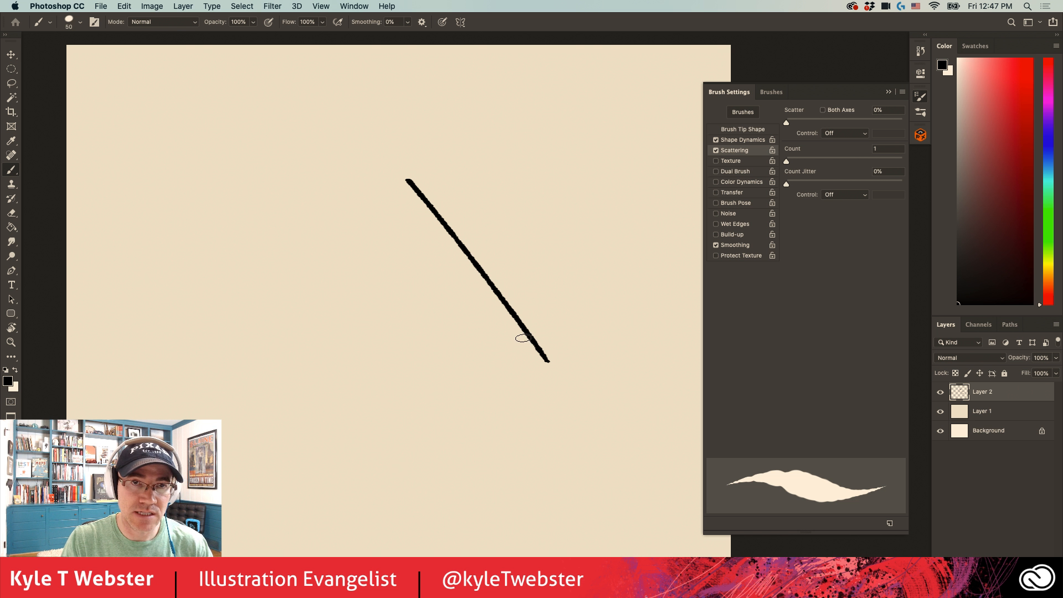
click(726, 131)
click(734, 150)
key(super+z)
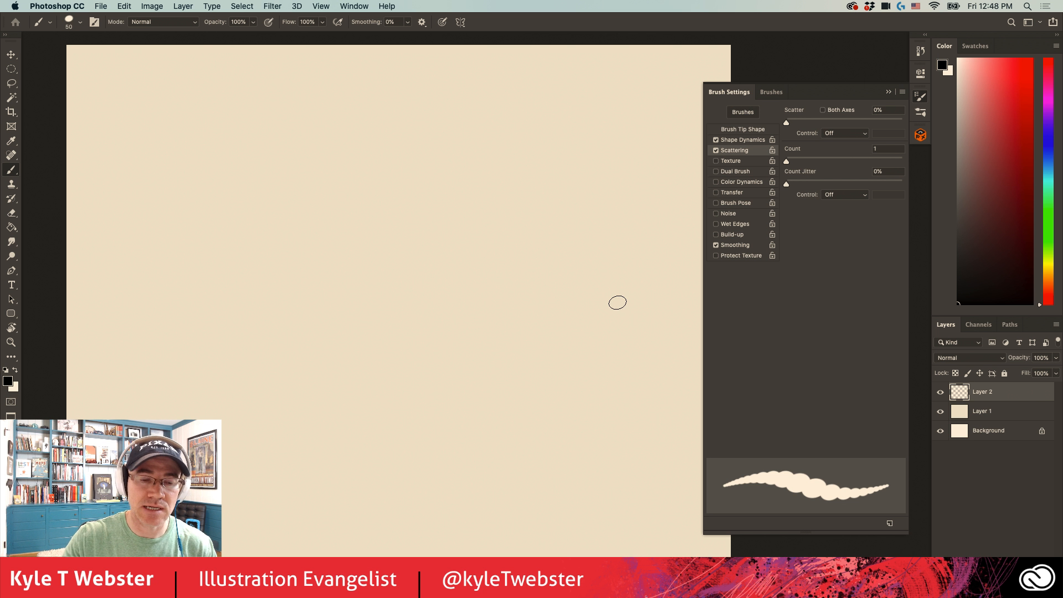
drag(528, 428, 532, 153)
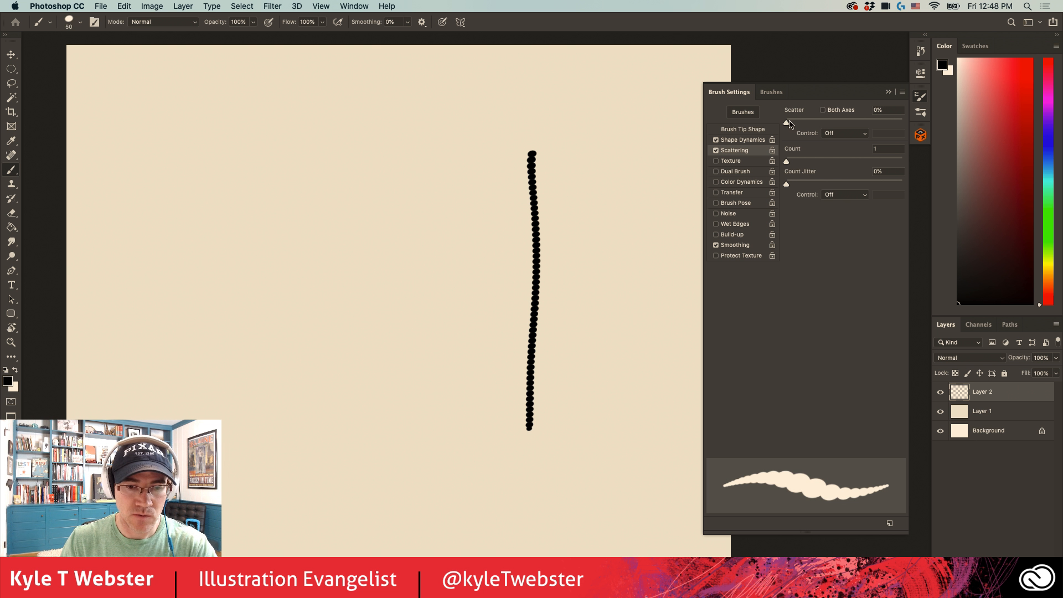
- Set Scatter to 95% and paint vertical strokes with Scattering on and off for comparison
drag(787, 122, 797, 122)
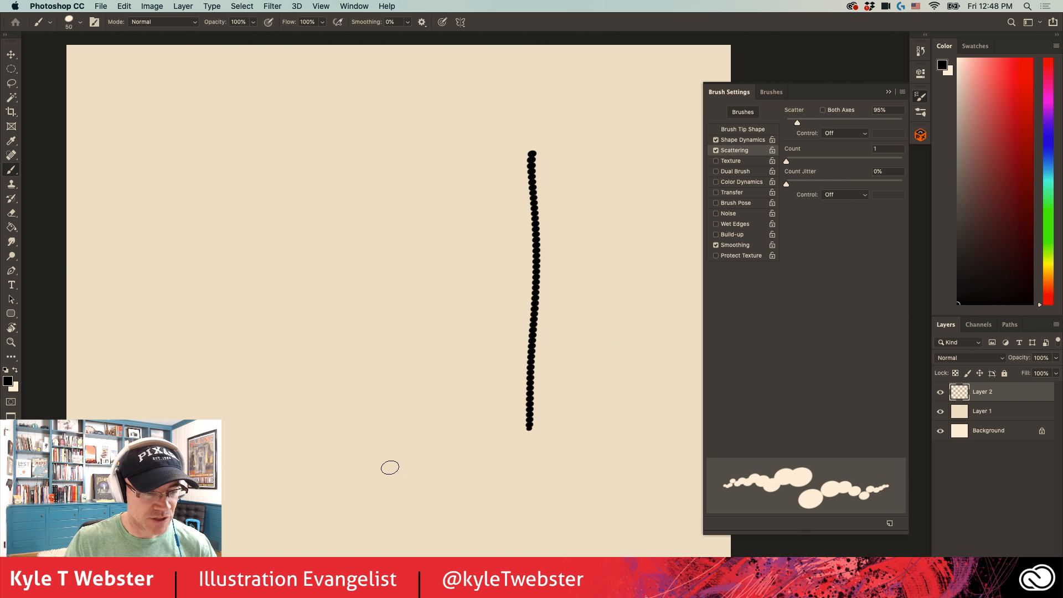
drag(388, 464, 397, 163)
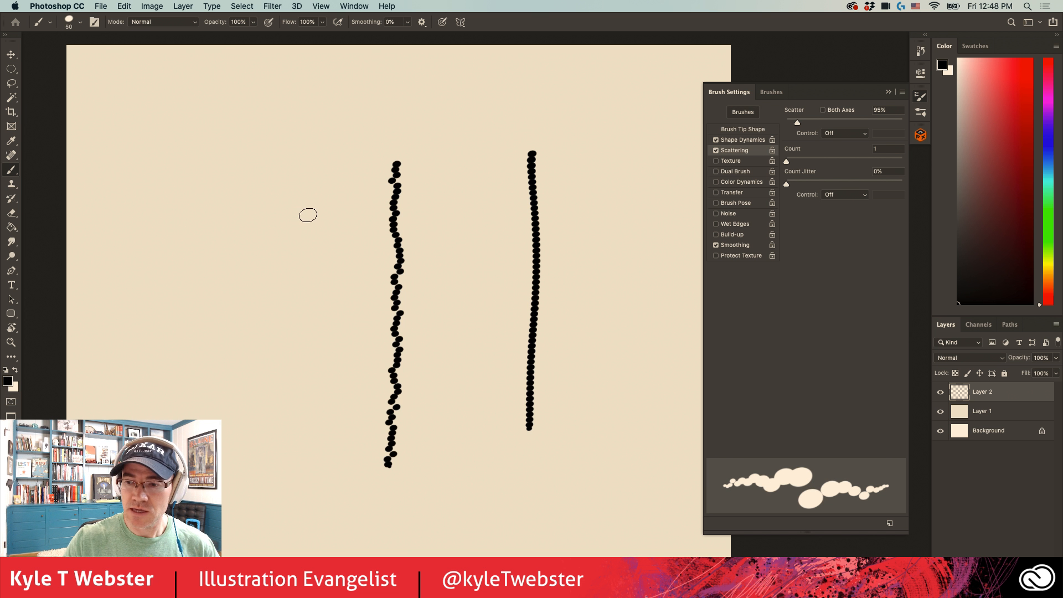
click(715, 150)
drag(333, 167, 329, 451)
click(715, 151)
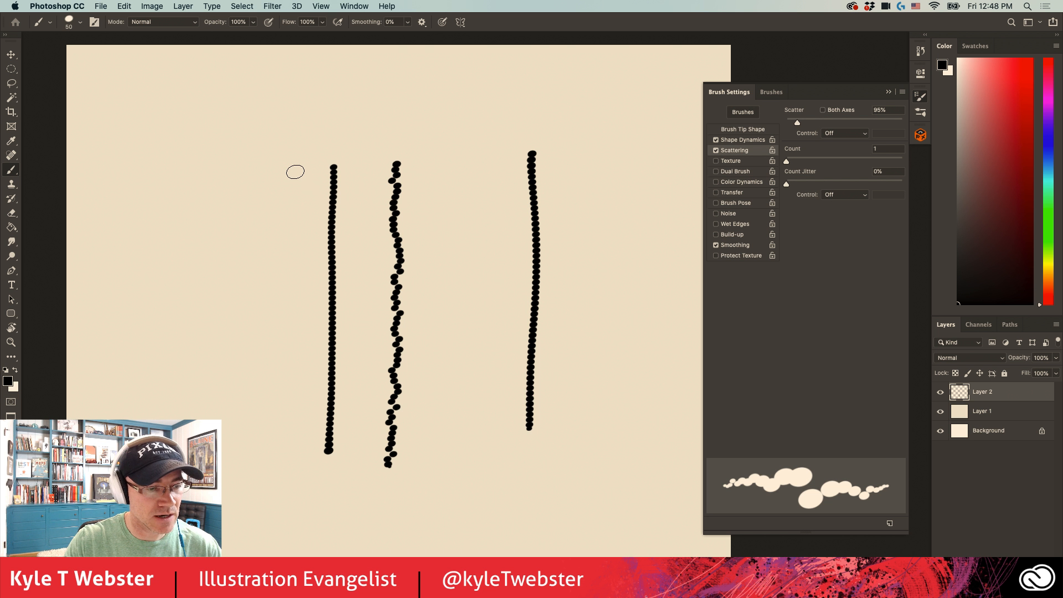
drag(294, 171, 279, 448)
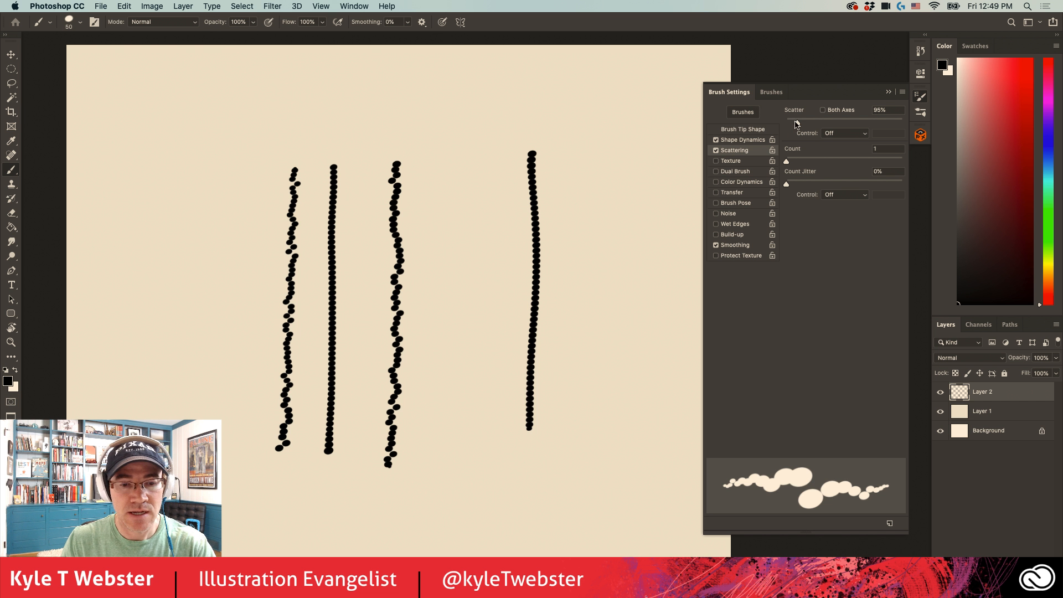
- Raise Scatter to 490% and undo the vertical comparison strokes
drag(798, 122, 842, 123)
key(super+z)
key(super+z)
key(super+z)
key(super+z)
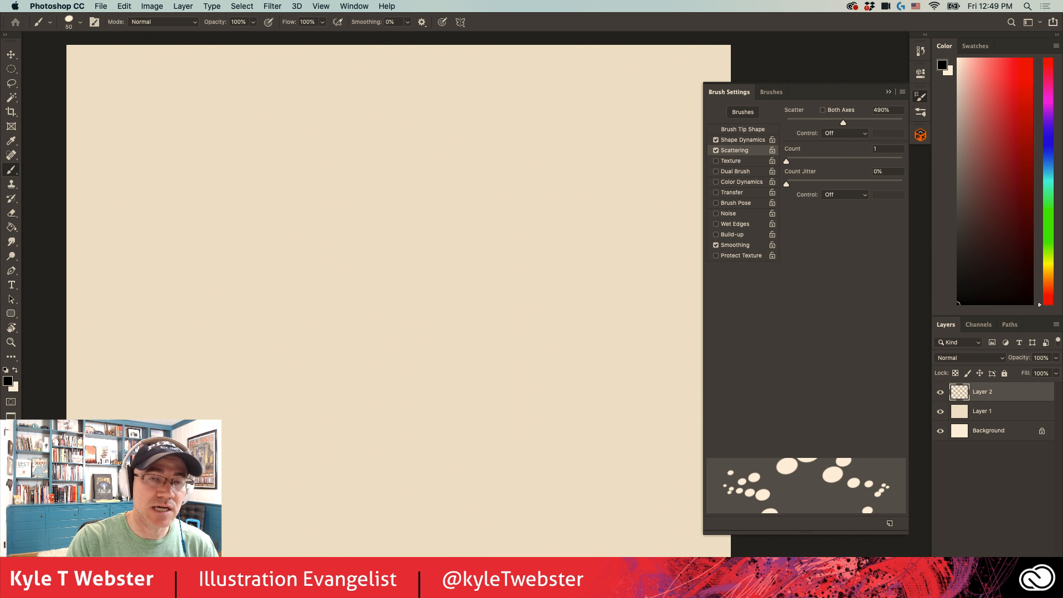
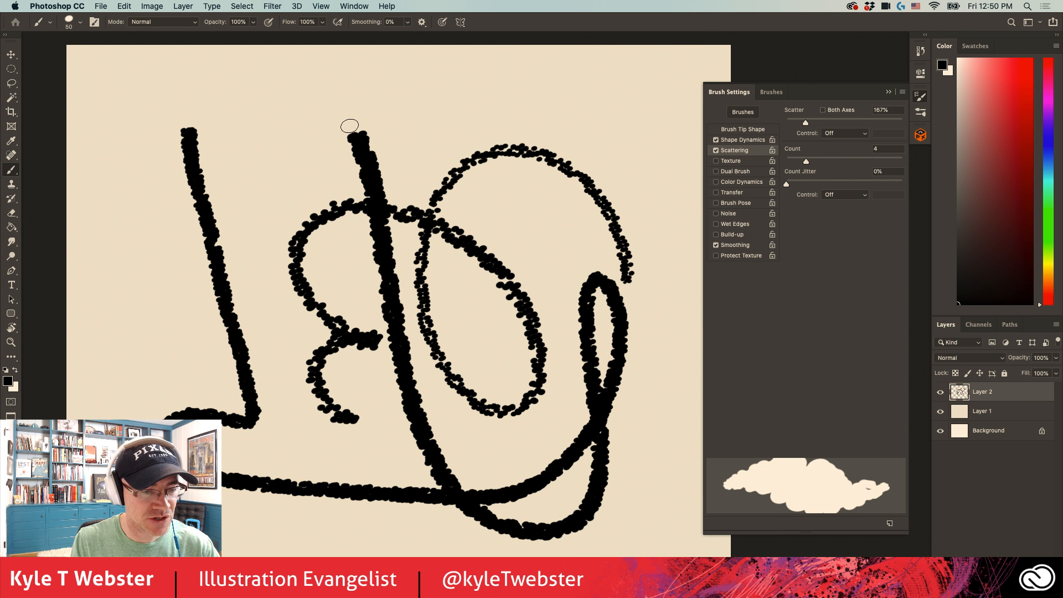
- Paint one more curved test stroke, clear all strokes from Layer 2 and remove the selection
drag(256, 273, 150, 337)
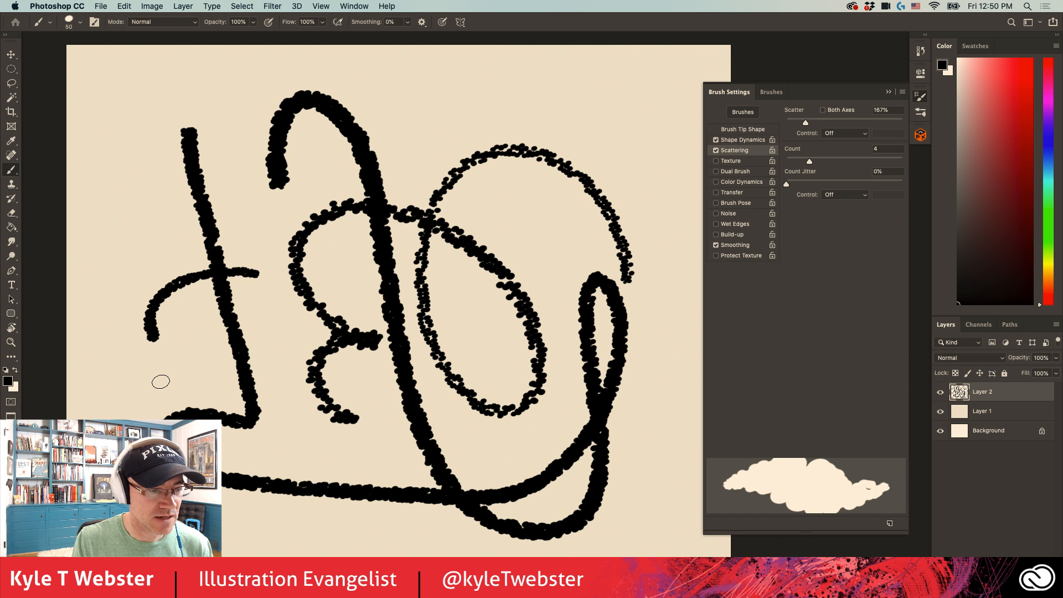
key(Delete)
key(ctrl+d)
- Paint a row of near-vertical test strokes across the canvas with the scattered brush
drag(534, 159, 560, 441)
drag(470, 166, 499, 451)
drag(425, 173, 451, 455)
drag(387, 182, 412, 455)
mouse_move(345, 186)
mouse_down()
mouse_move(369, 457)
mouse_move(324, 337)
mouse_move(308, 191)
mouse_move(272, 238)
mouse_move(292, 469)
mouse_up()
drag(229, 212, 247, 459)
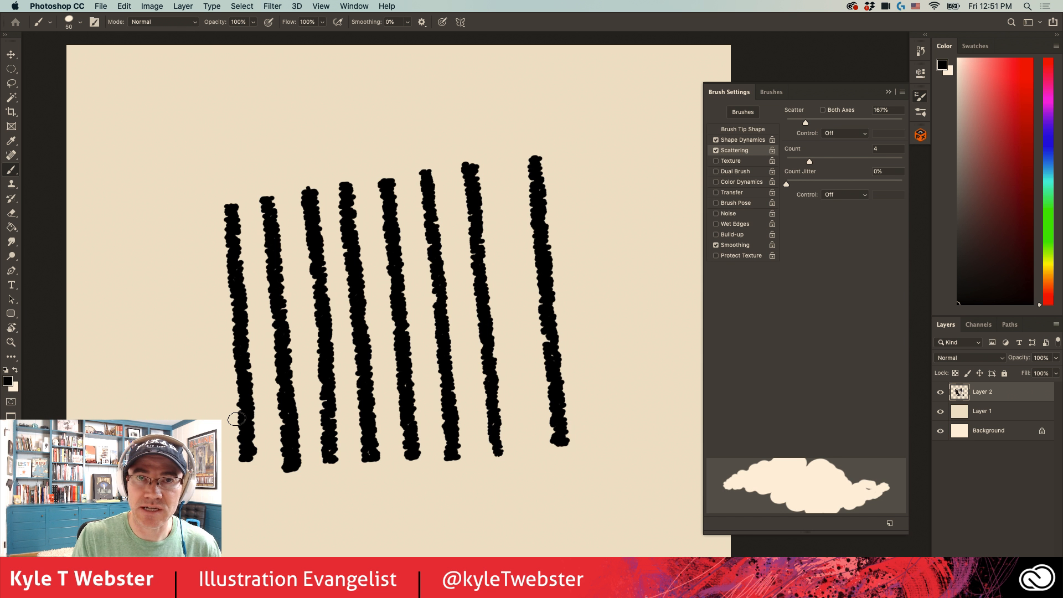
- Clear the row of vertical strokes from Layer 2 and remove the selection
key(super+a)
key(BackSpace)
key(super+d)
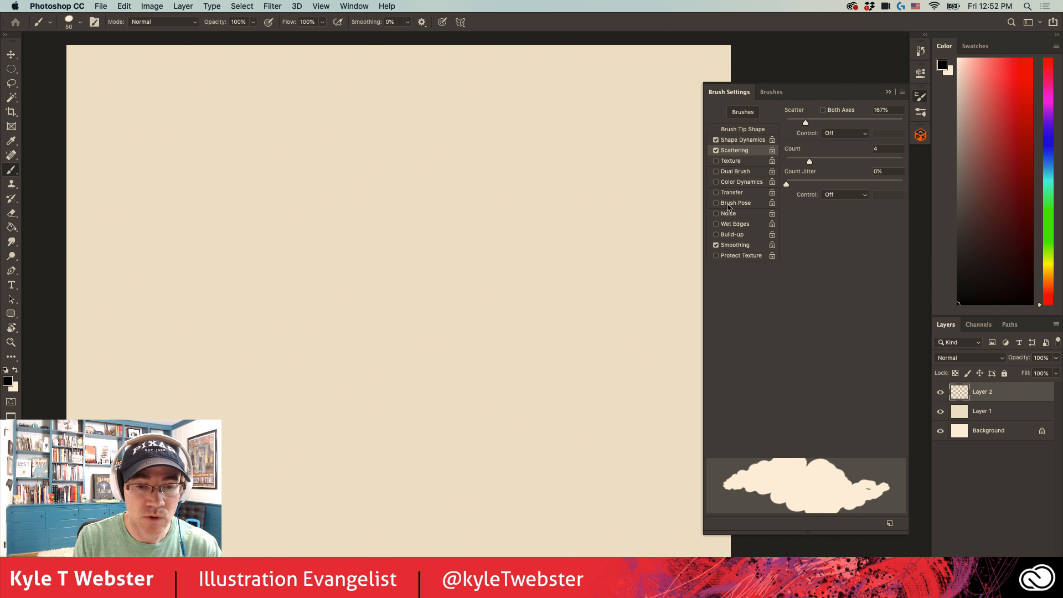
- Set the scattering Count to 3, Scatter to 290% and its Control to Pen Pressure, and paint a curving test stroke
drag(809, 162, 802, 162)
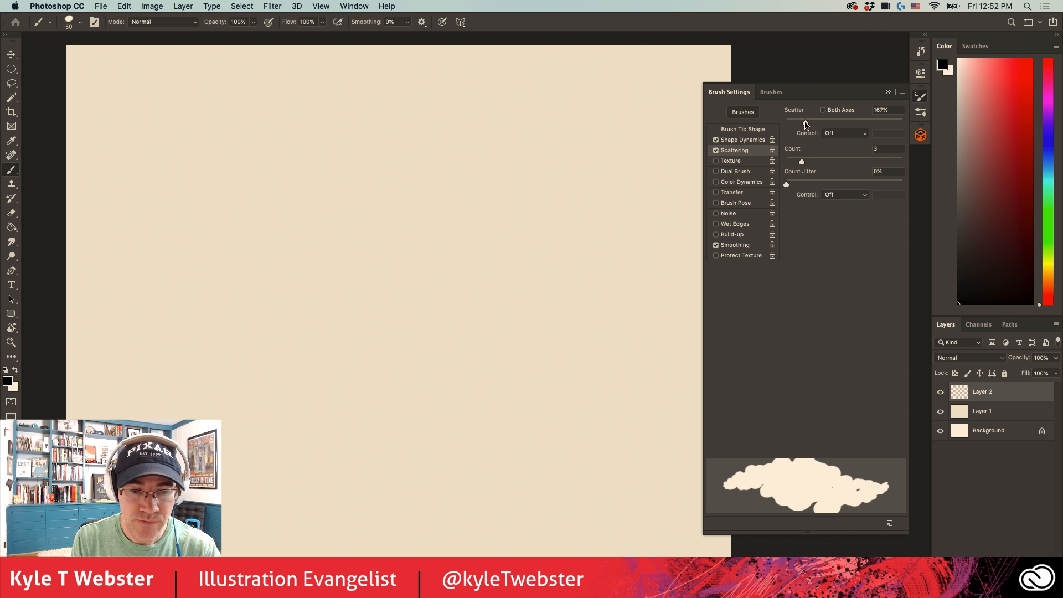
drag(806, 124, 820, 123)
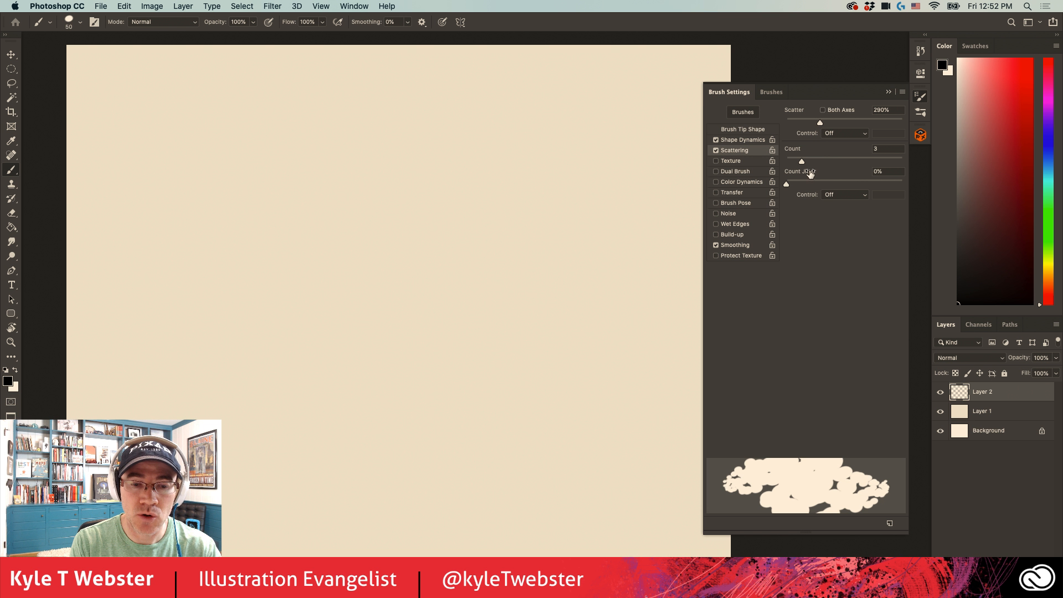
click(830, 133)
click(844, 149)
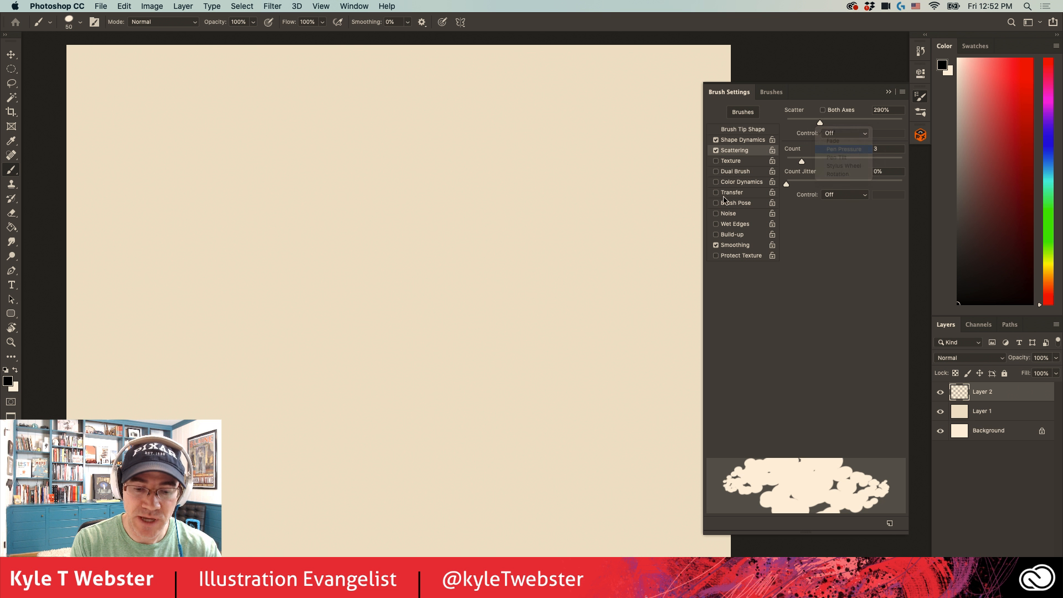
mouse_move(579, 243)
mouse_down()
mouse_move(425, 275)
mouse_move(485, 429)
mouse_move(403, 464)
mouse_move(332, 368)
mouse_move(339, 266)
mouse_move(327, 205)
mouse_move(276, 305)
mouse_up()
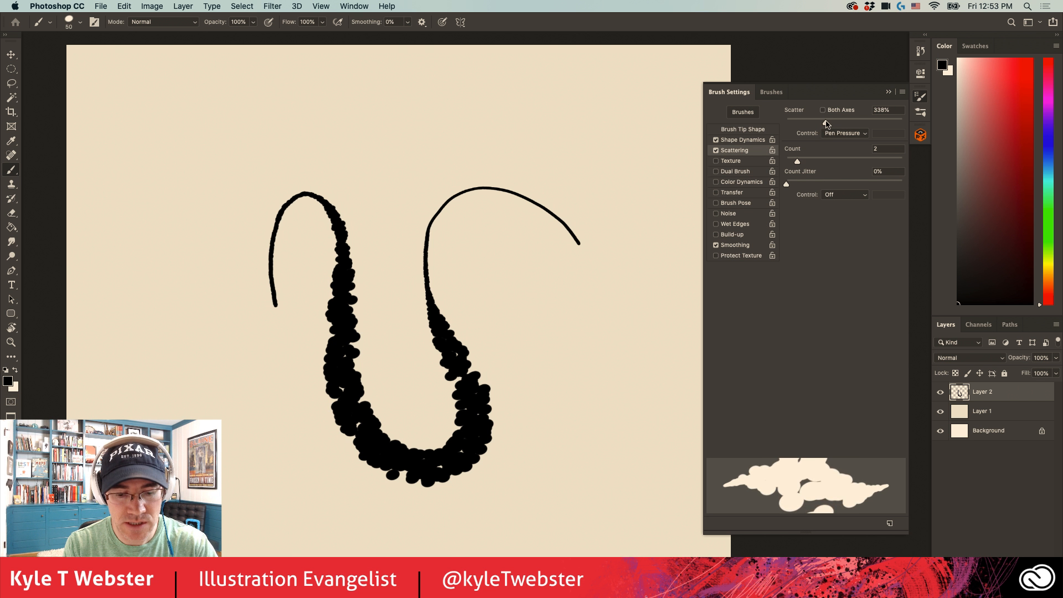
- Set the brush tip spacing to 49% and paint a horizontal stroke and a curling stroke with varying pressure
click(740, 130)
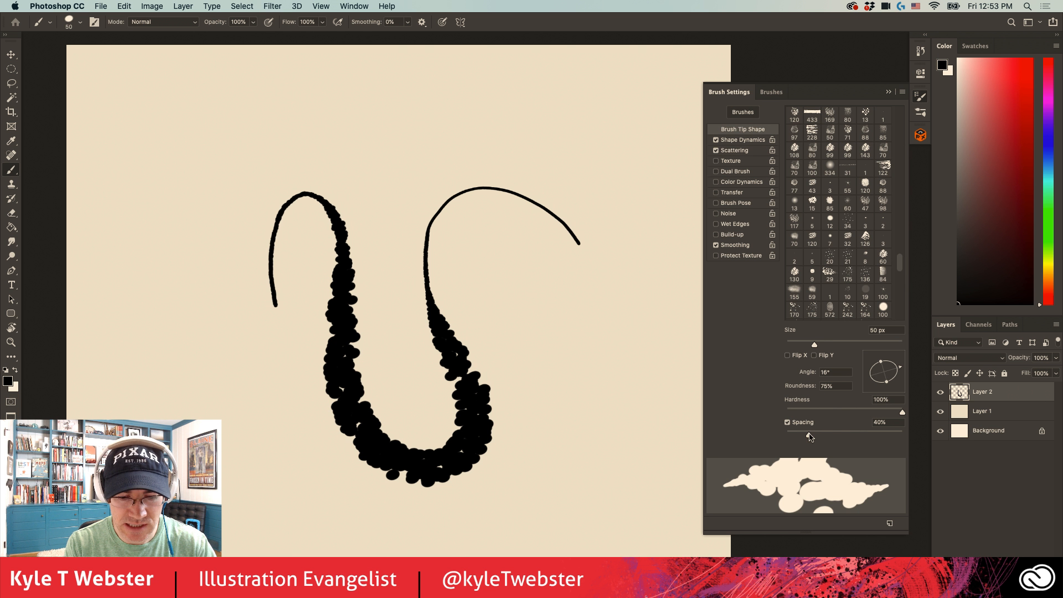
drag(808, 435, 813, 435)
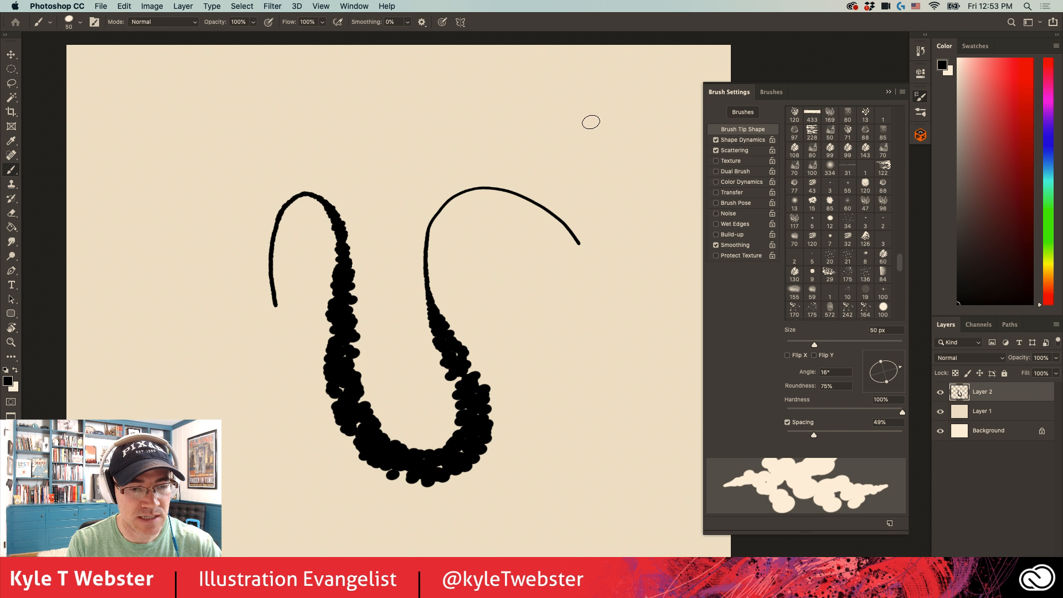
drag(589, 123, 170, 139)
mouse_move(206, 205)
mouse_down()
mouse_move(177, 327)
mouse_move(218, 339)
mouse_move(155, 415)
mouse_move(229, 487)
mouse_move(304, 505)
mouse_up()
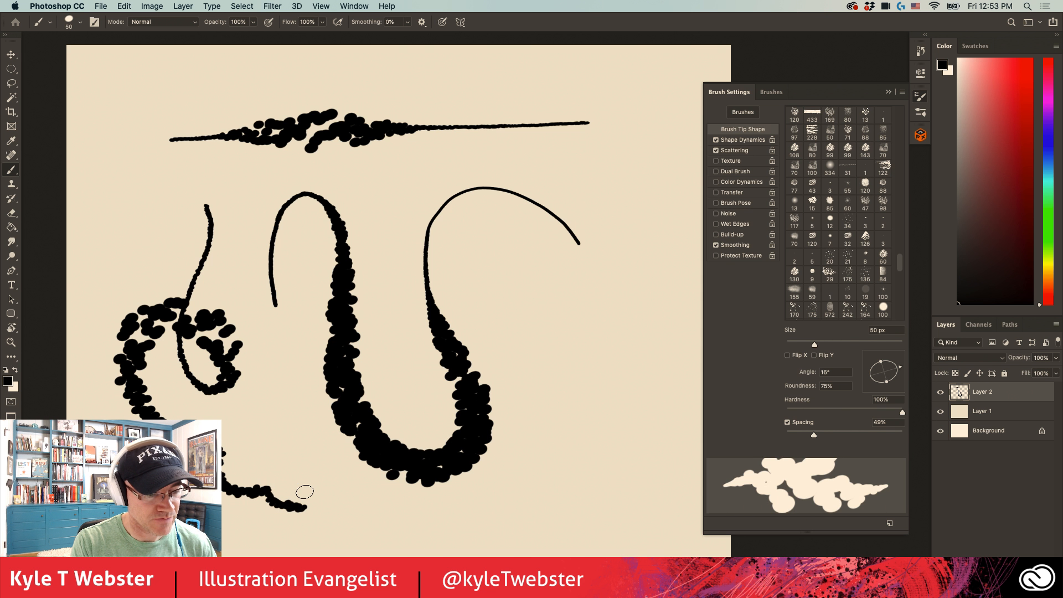
- Clear the pressure-scattered test strokes from Layer 2 and remove the selection
key(super+a)
key(Delete)
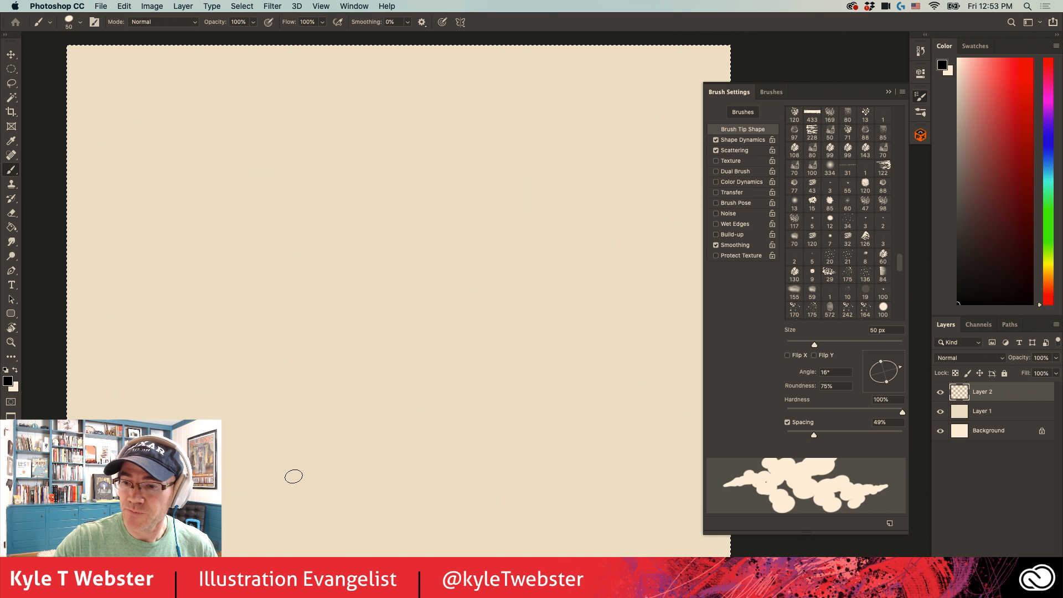
key(super+d)
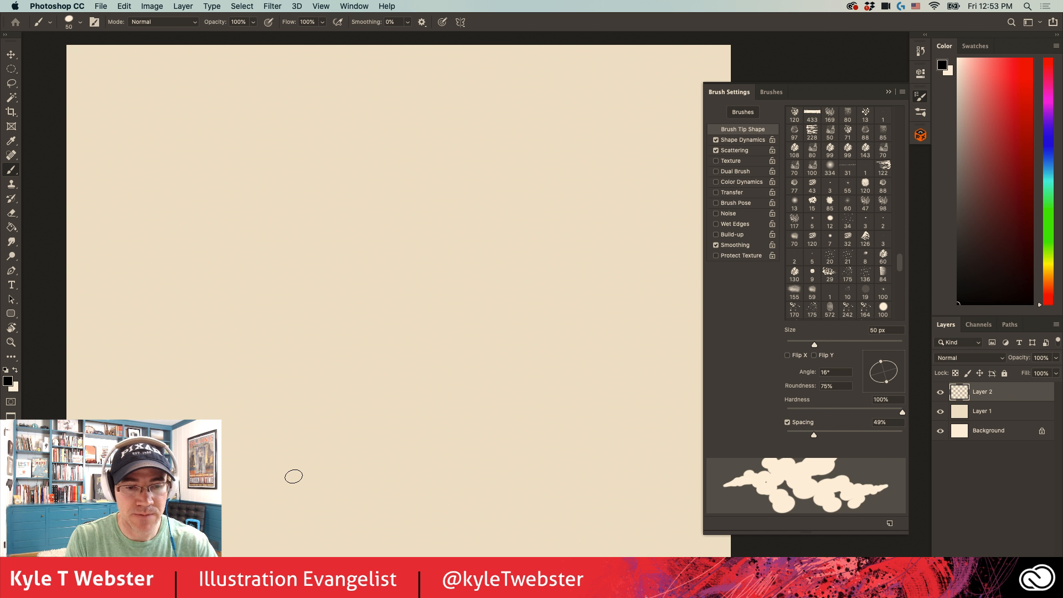
- Reduce the scattering Count to its minimum and turn Scattering off for the brush
click(732, 150)
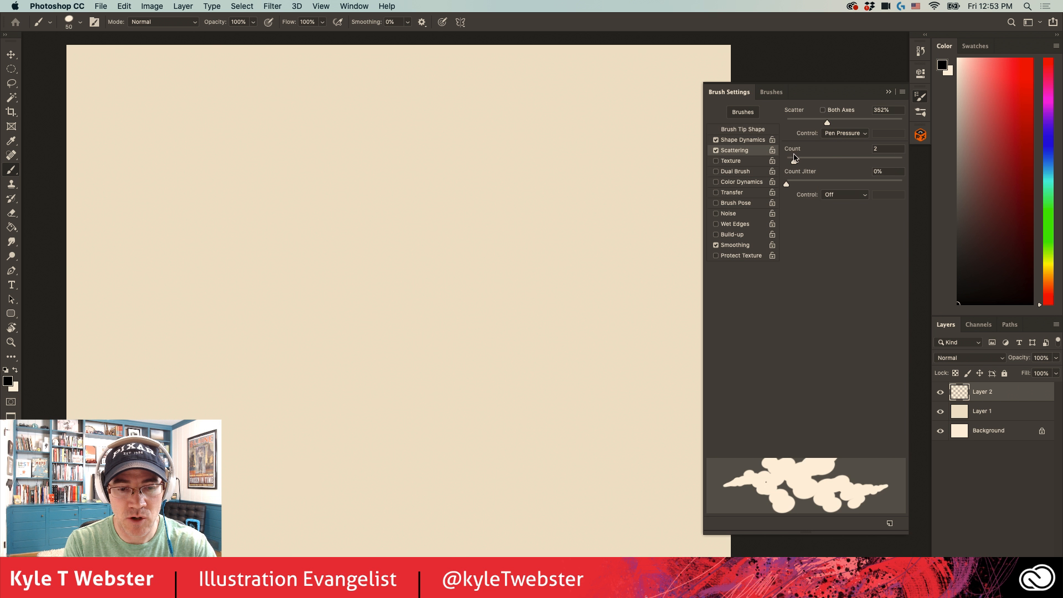
drag(794, 162, 786, 162)
click(716, 150)
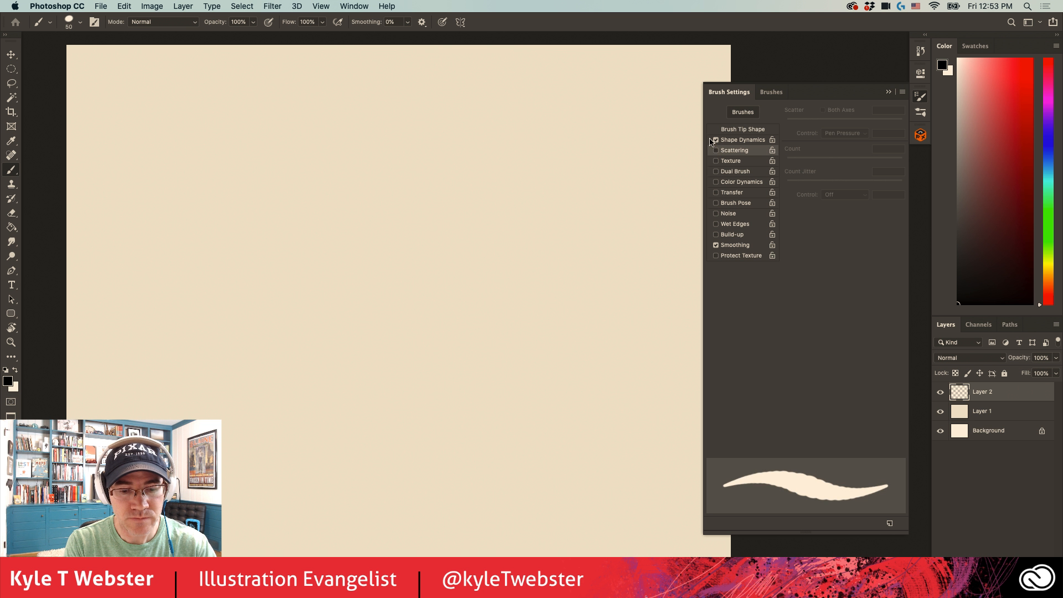
- Set Size Jitter and Minimum Diameter to 0% in Shape Dynamics
click(734, 138)
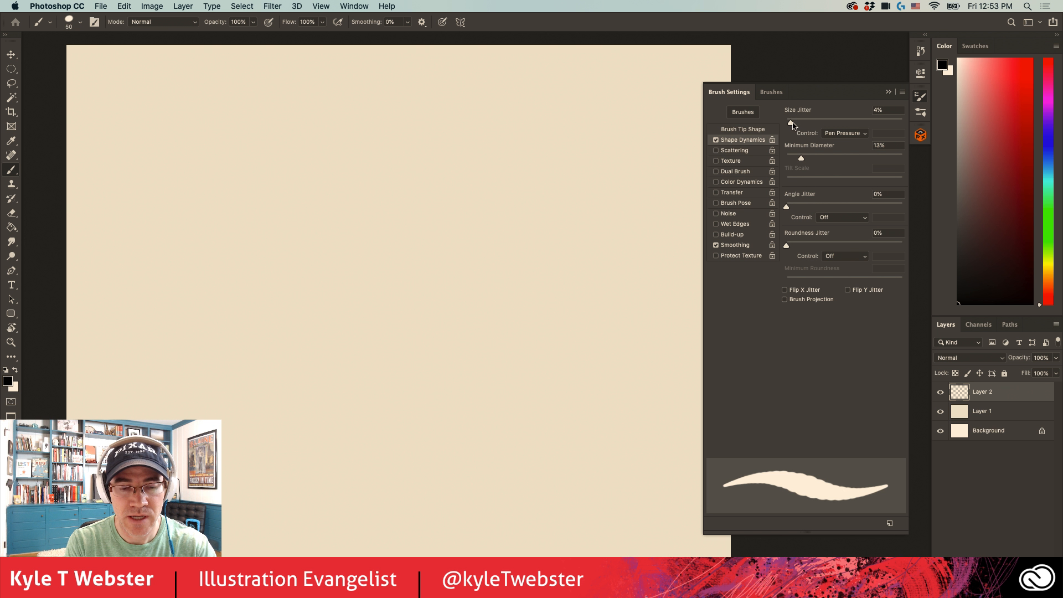
drag(791, 123, 785, 123)
drag(801, 158, 768, 160)
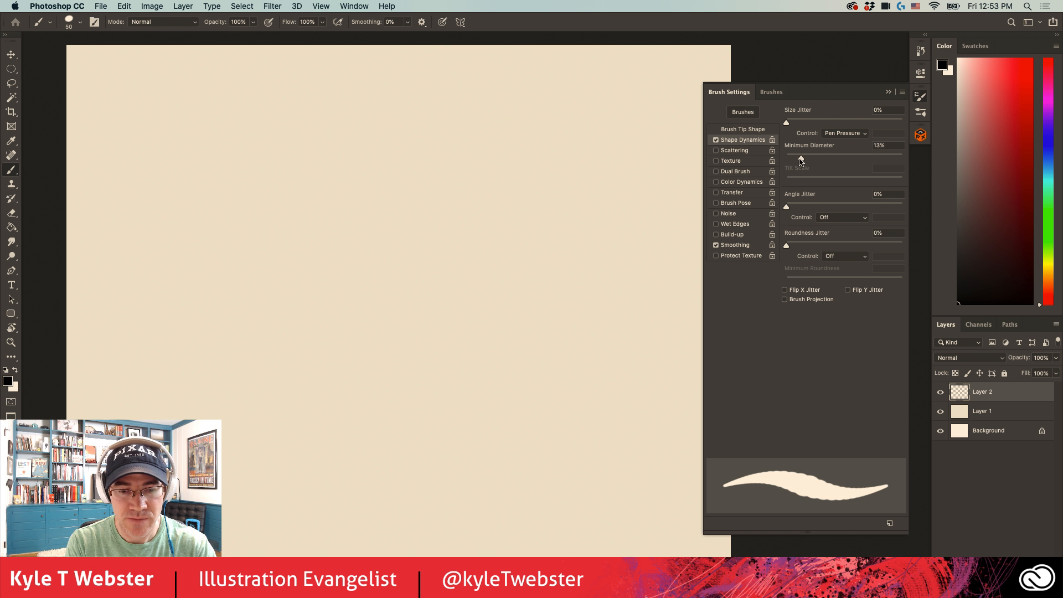
- Set spacing to 12%, reset the tip to 0° angle and 100% roundness, and paint a looping test stroke
click(724, 129)
drag(813, 435, 793, 434)
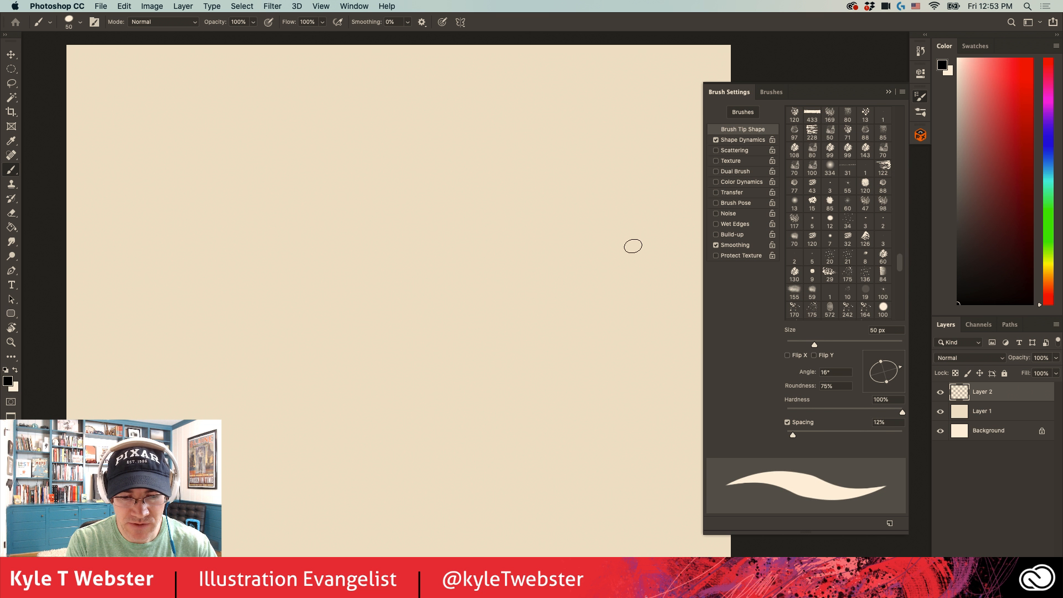
drag(881, 362, 901, 371)
mouse_move(595, 153)
mouse_down()
mouse_move(570, 161)
mouse_move(503, 300)
mouse_move(566, 268)
mouse_move(311, 178)
mouse_move(408, 296)
mouse_move(404, 336)
mouse_move(442, 410)
mouse_up()
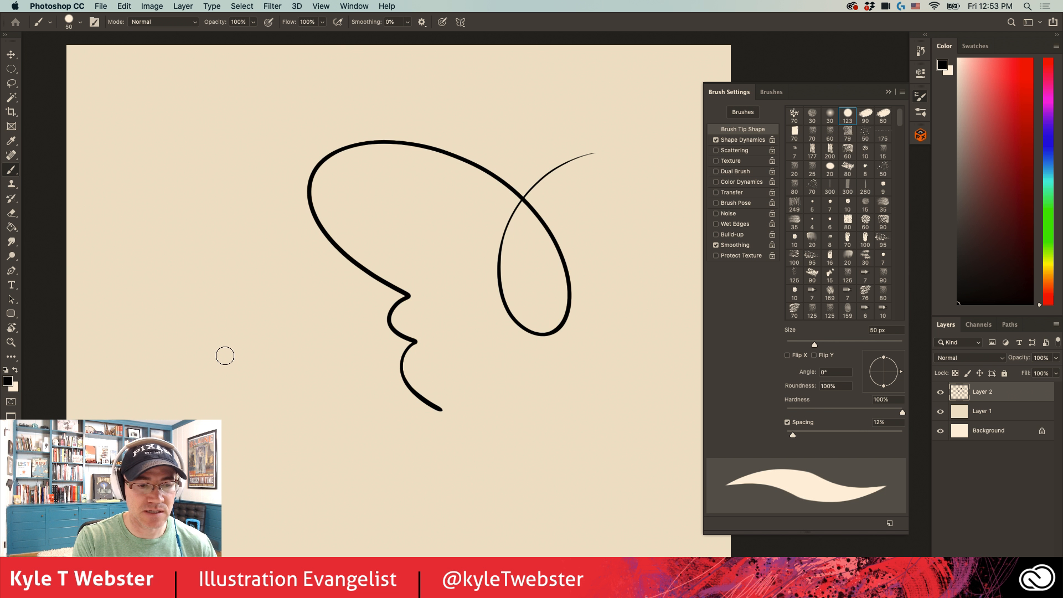
- Enable Texture for the brush and choose the grey grainy pattern in the third row as its texture
click(729, 140)
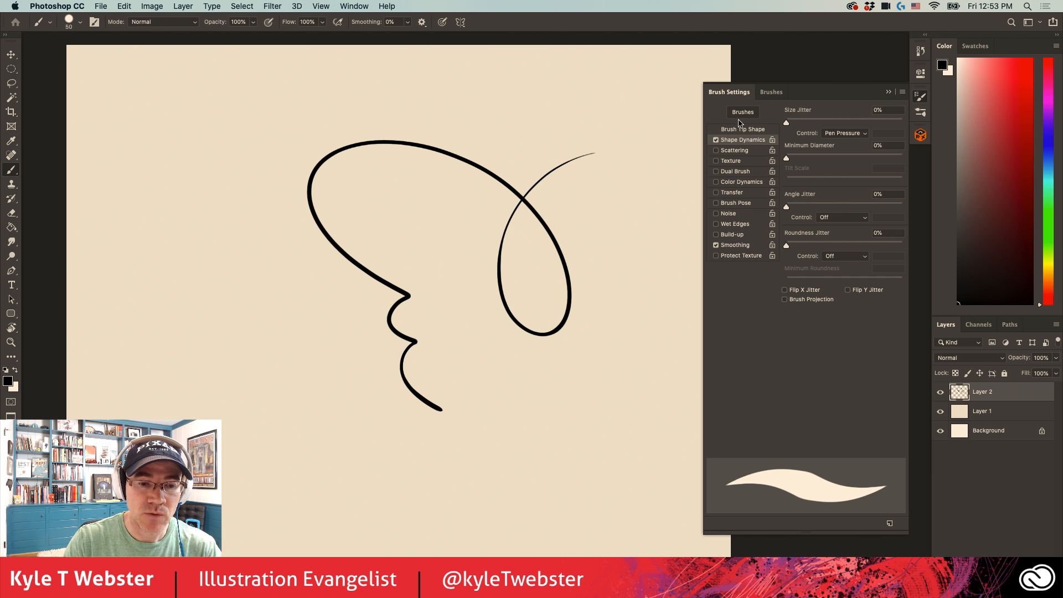
click(717, 161)
click(728, 161)
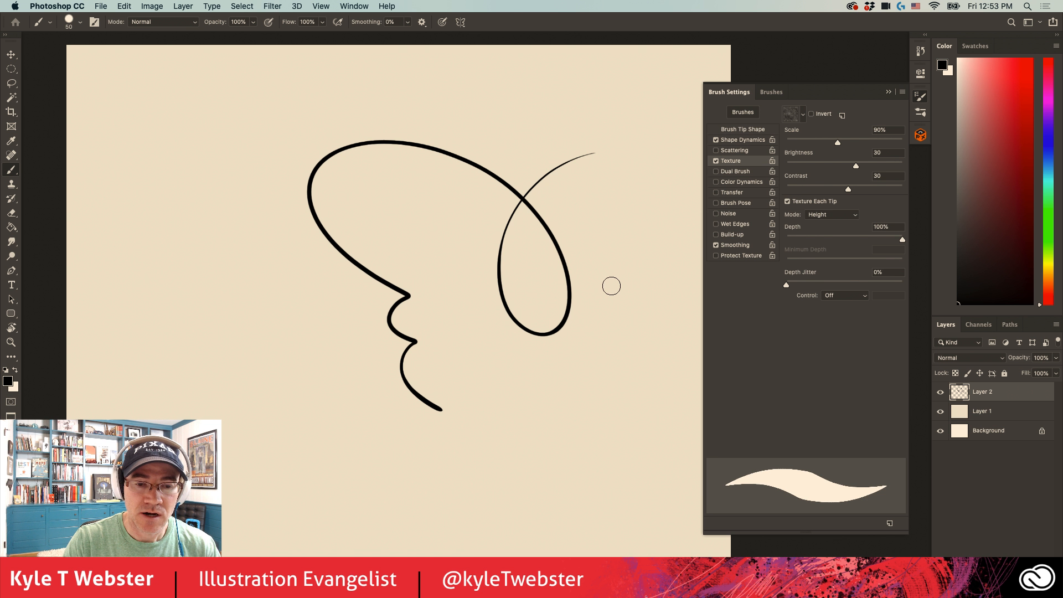
click(803, 115)
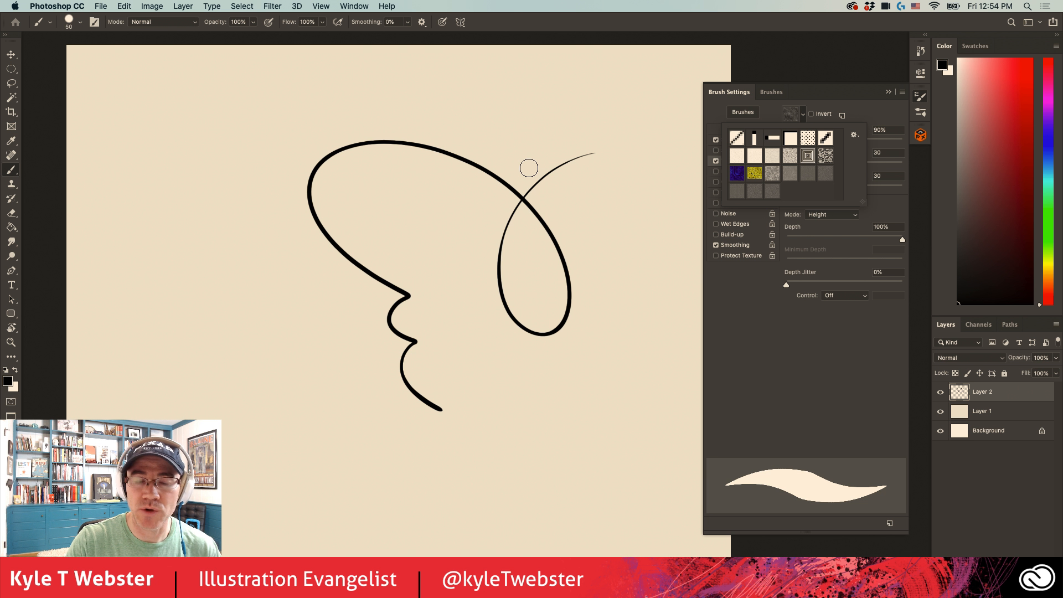
click(791, 175)
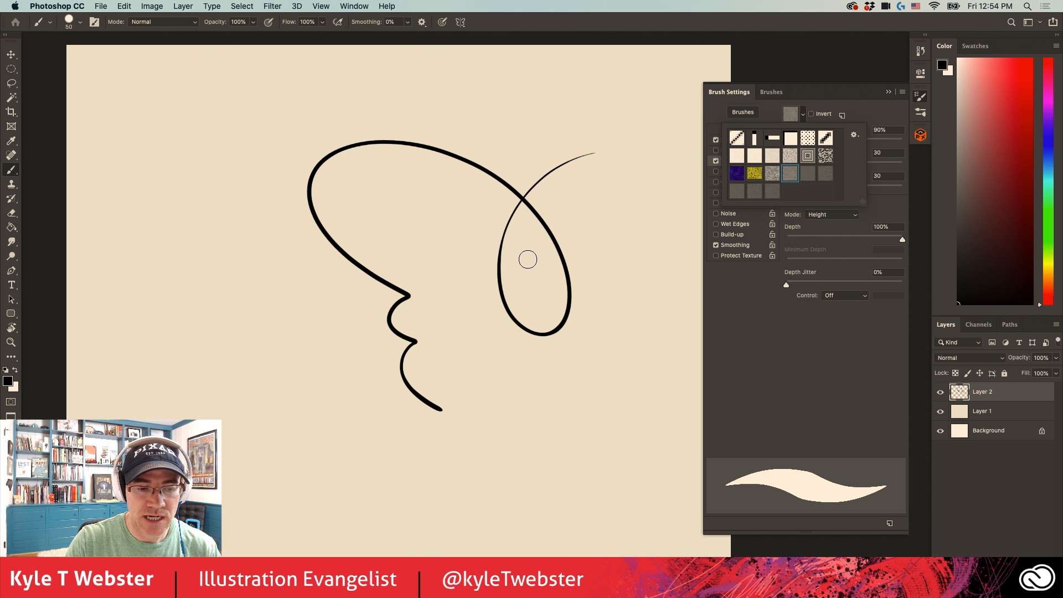
click(792, 90)
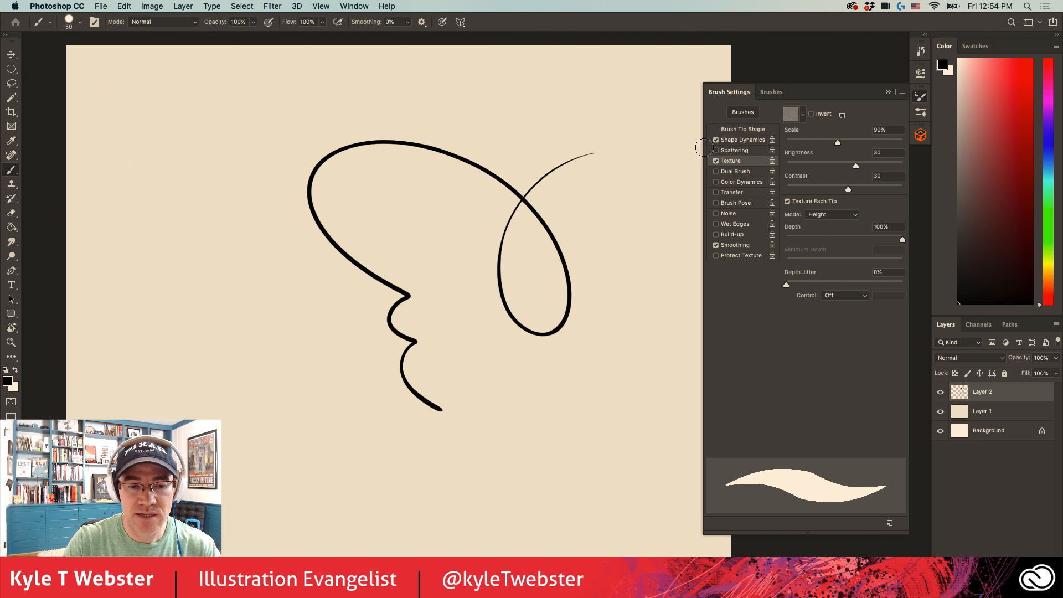
- Paint a zigzag stroke with Texture turned off and turn Texture back on
click(715, 161)
drag(464, 465, 625, 257)
click(716, 161)
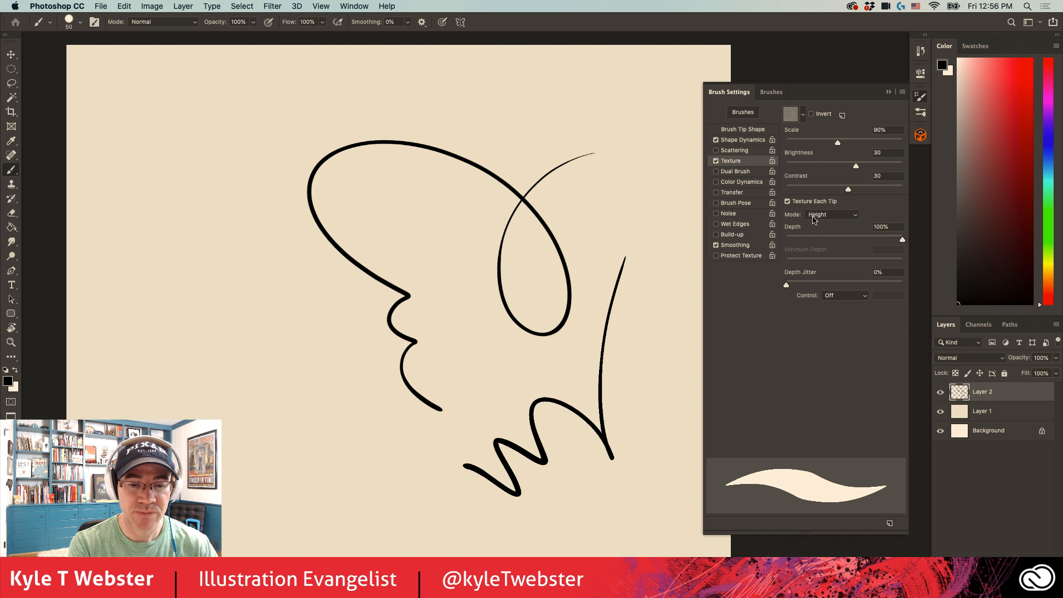
- Set the texture Depth to 21% and its Control to Pen Pressure
drag(902, 239, 812, 244)
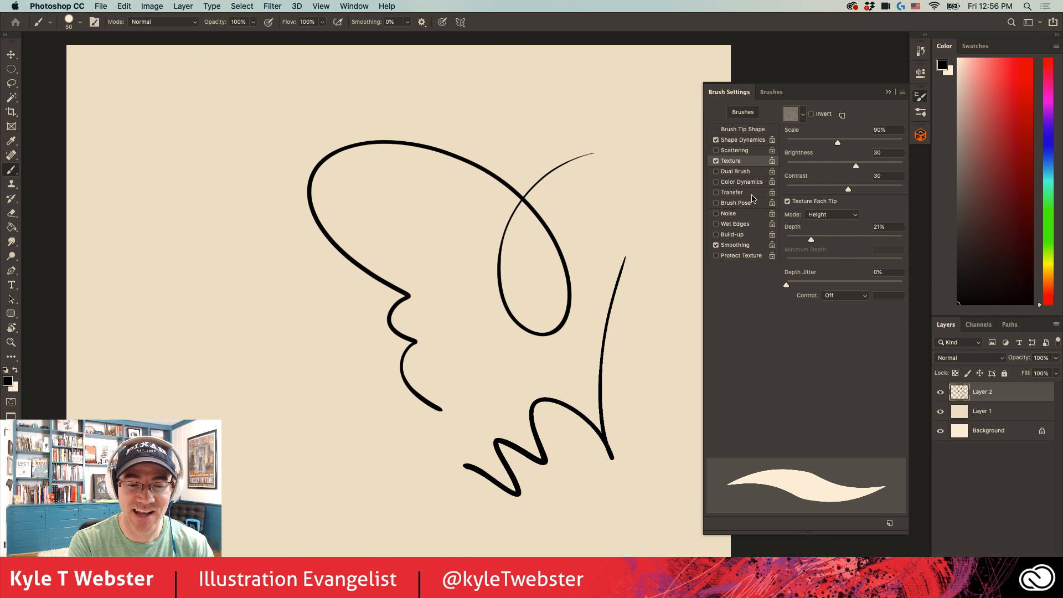
click(831, 296)
click(831, 311)
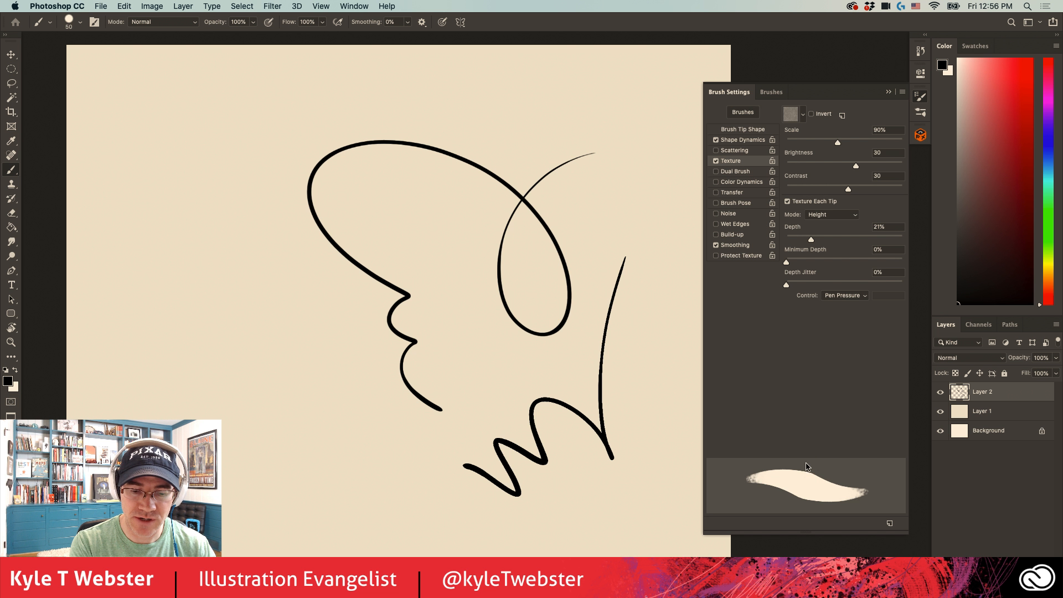
- Switch the texture depth Control to Off, paint a zigzag comparison stroke and set the Control back to Pen Pressure
click(829, 298)
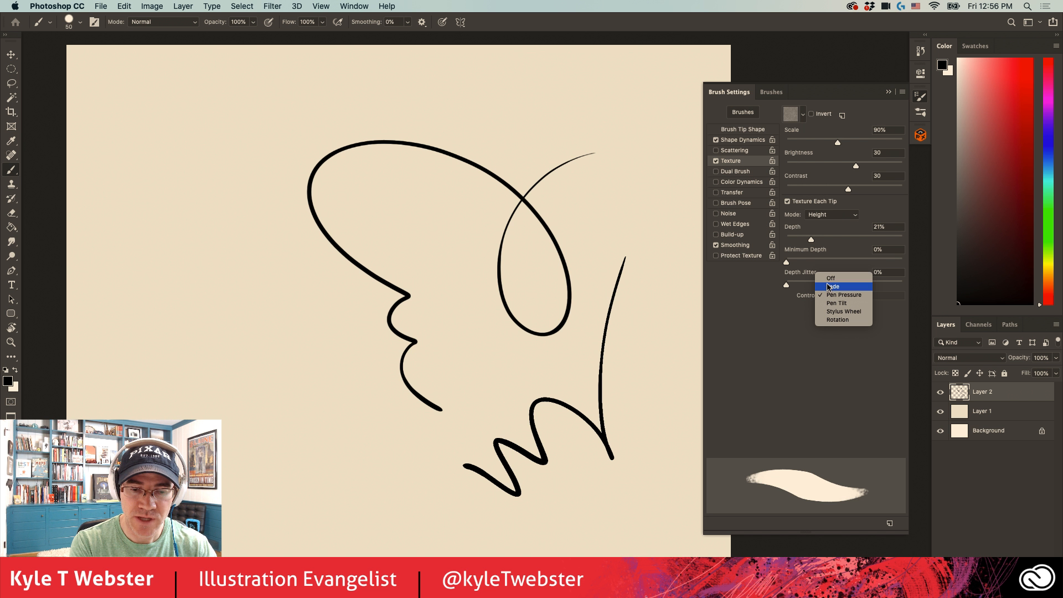
click(836, 276)
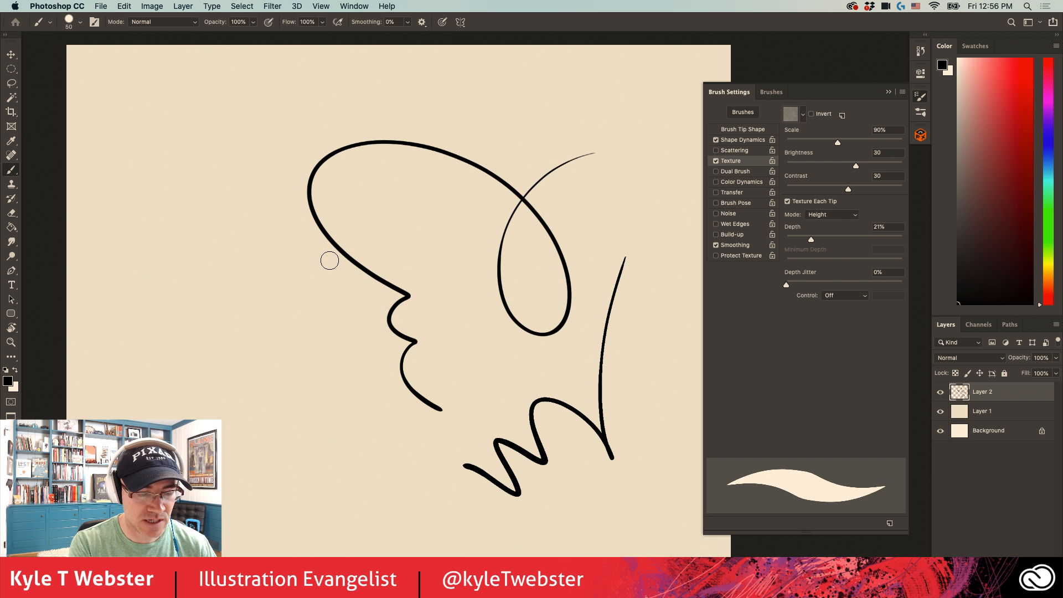
mouse_move(327, 258)
mouse_down()
mouse_move(217, 265)
mouse_move(290, 313)
mouse_move(297, 433)
mouse_up()
click(845, 295)
click(841, 314)
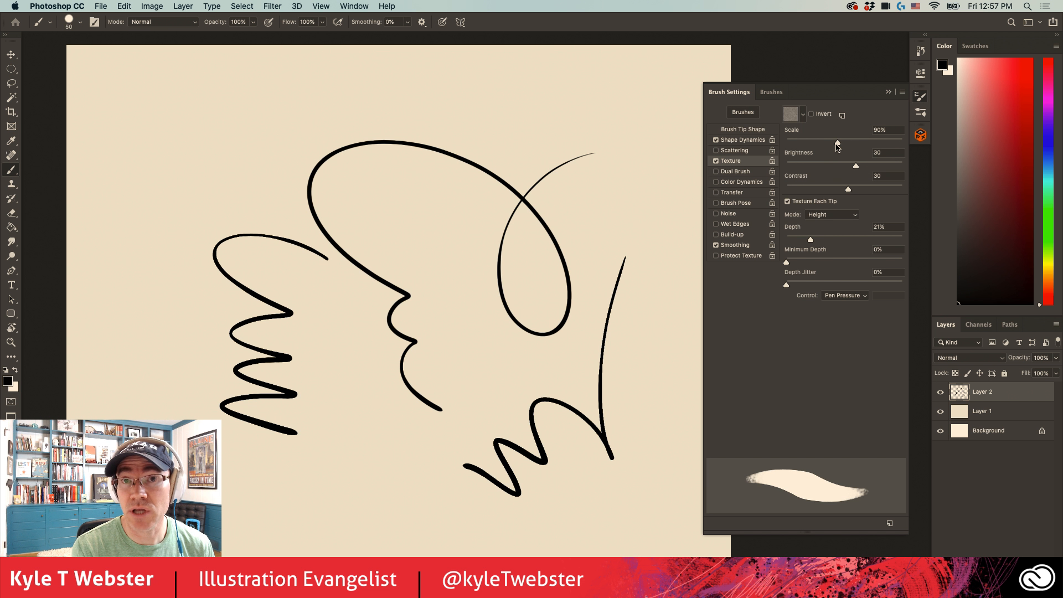
click(920, 135)
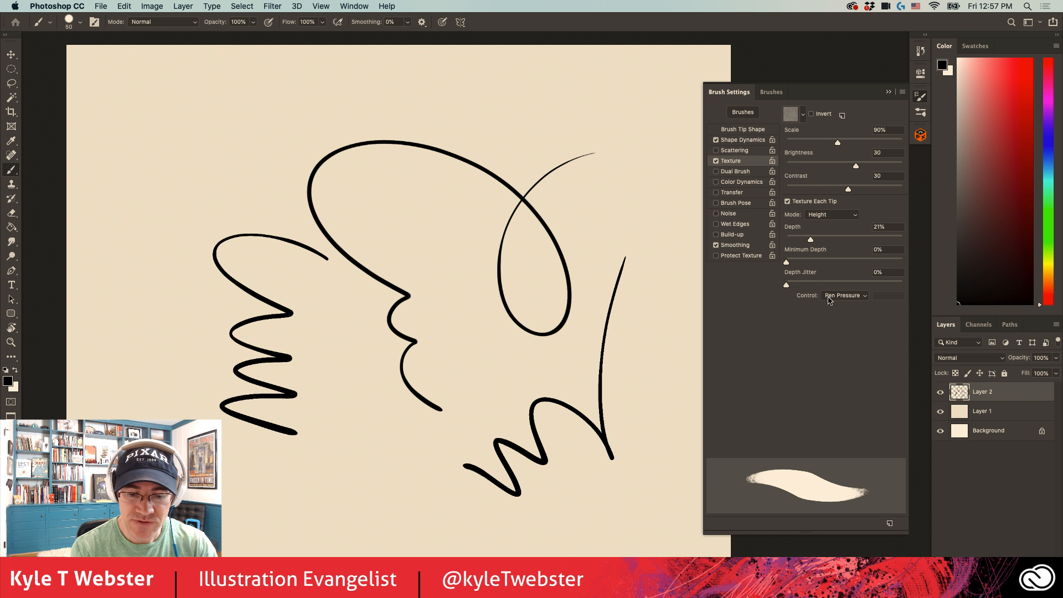
- Set the texture Scale to 100% and paint light textured scribbles along the canvas's upper edge
drag(837, 142, 844, 142)
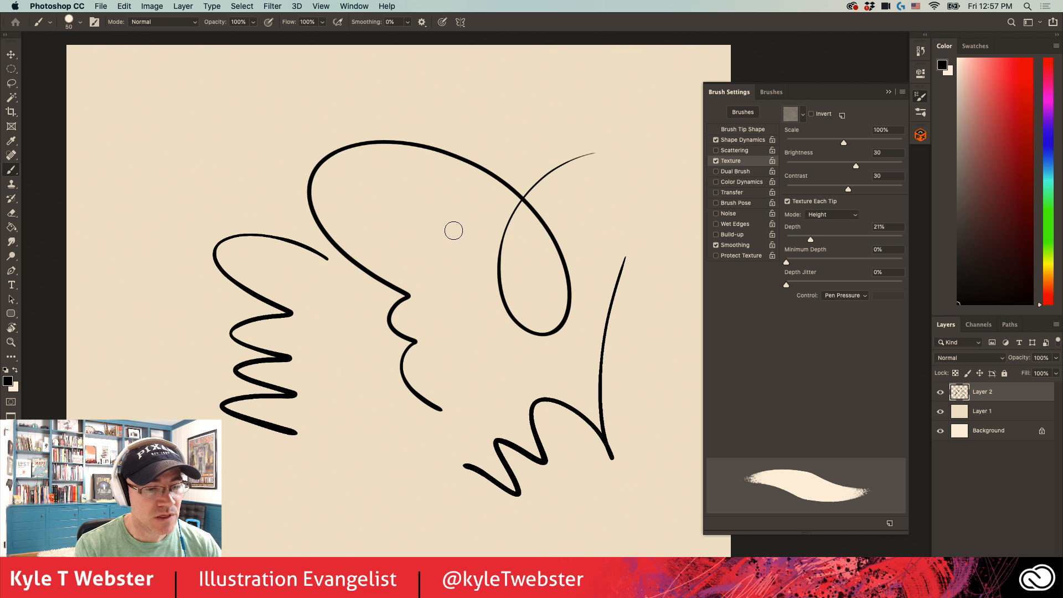
mouse_move(520, 105)
mouse_down()
mouse_move(500, 116)
mouse_move(438, 105)
mouse_move(346, 113)
mouse_move(236, 160)
mouse_up()
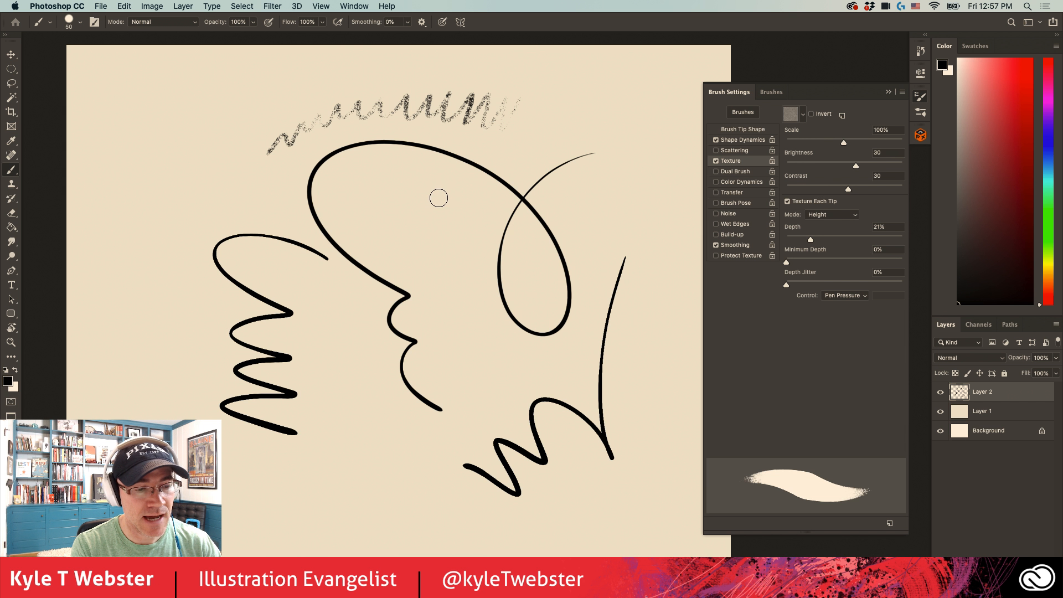
- Paint two long textured strokes with varying pressure, one down the middle and one inspected closely beside the large loop
mouse_move(442, 207)
mouse_down()
mouse_move(460, 333)
mouse_move(454, 421)
mouse_move(419, 488)
mouse_move(326, 525)
mouse_up()
key(super+plus)
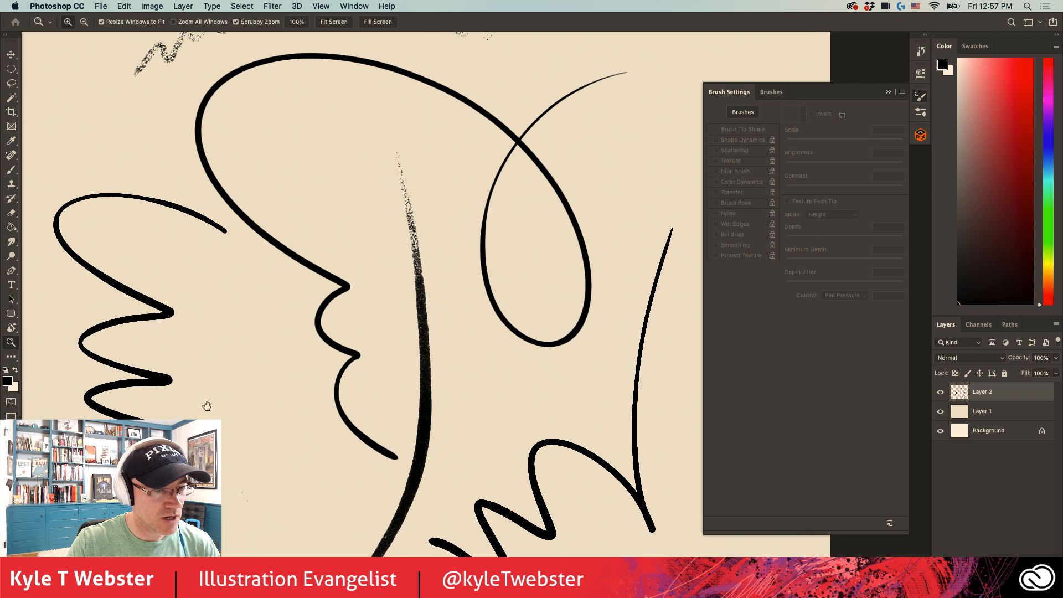
drag(510, 350, 349, 414)
key(super+plus)
key(super+plus)
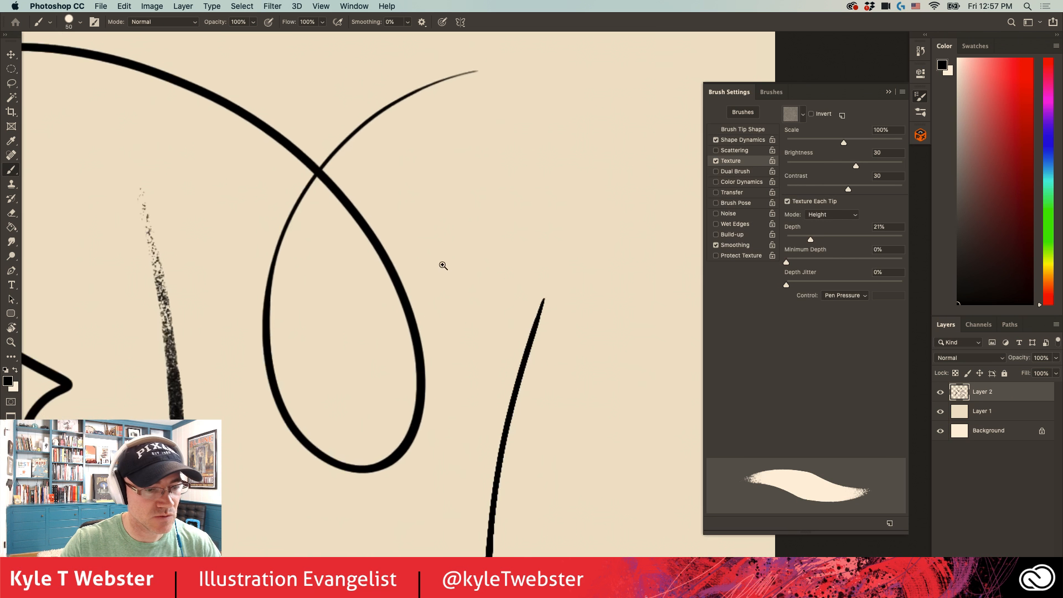
mouse_move(611, 117)
mouse_down()
mouse_move(547, 194)
mouse_move(502, 293)
mouse_move(462, 502)
mouse_move(428, 551)
mouse_move(404, 548)
mouse_up()
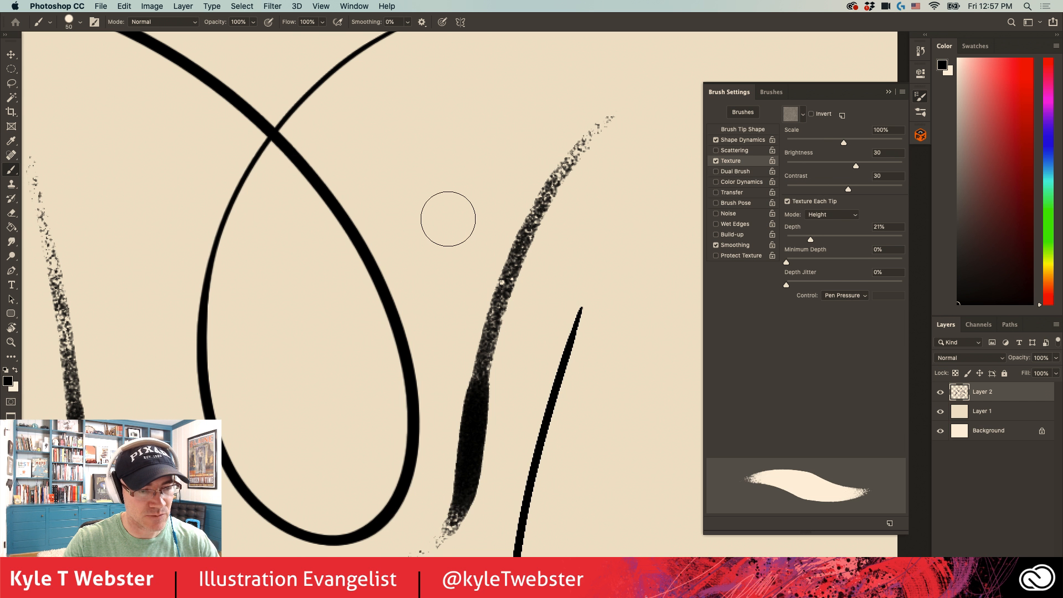
- Paint a dense textured patch inside the crossing of the large loop and compare it with the existing strokes
mouse_move(467, 206)
mouse_down()
mouse_move(463, 171)
mouse_move(398, 153)
mouse_move(360, 190)
mouse_move(307, 188)
mouse_up()
alt+click(308, 336)
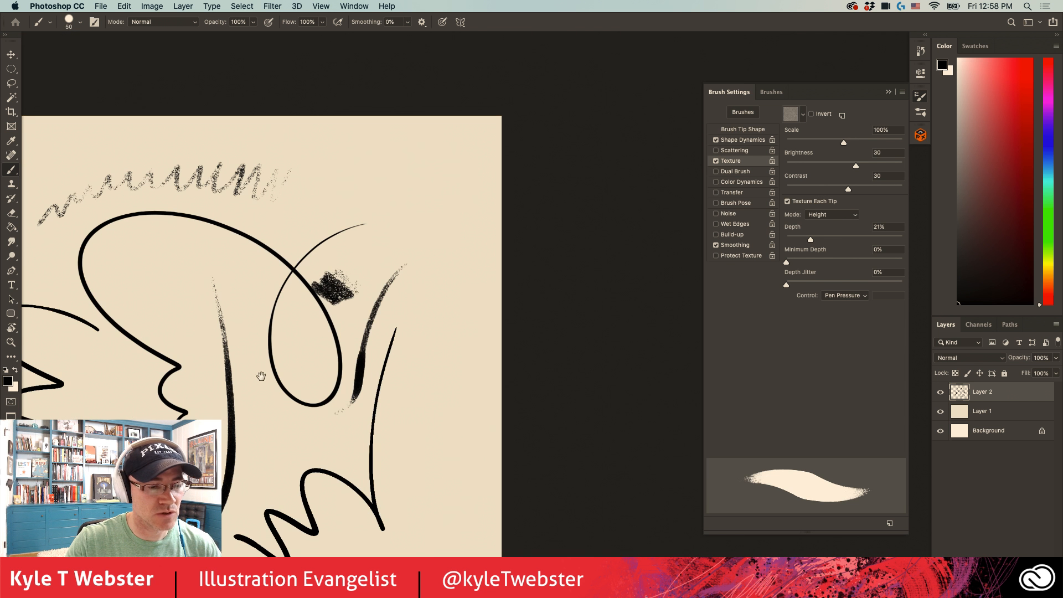
drag(290, 368, 469, 306)
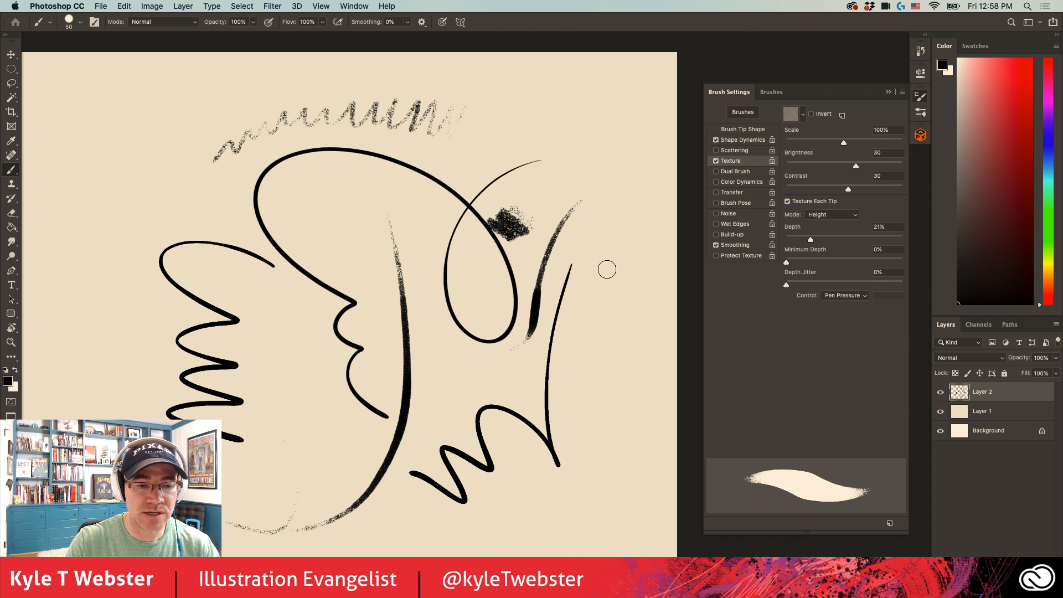
- Paint light and heavy textured strokes down the canvas's right side and diagonally above the large loop
drag(608, 263, 595, 359)
drag(620, 299, 593, 394)
drag(625, 349, 625, 514)
mouse_move(586, 157)
mouse_down()
mouse_move(633, 197)
mouse_move(611, 197)
mouse_up()
drag(530, 163, 591, 197)
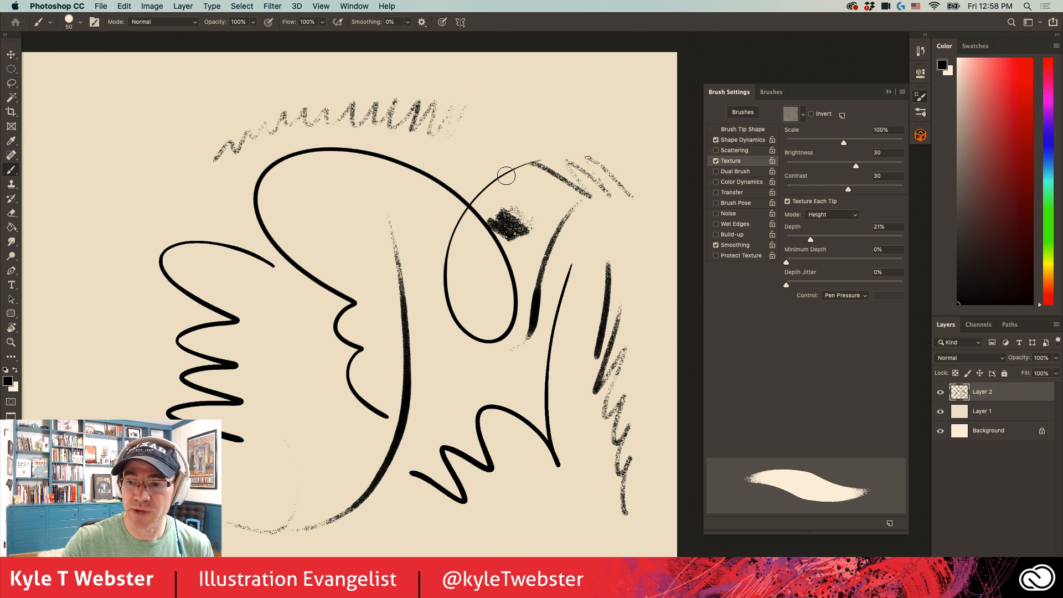
- Clear all the test strokes from Layer 2 and deselect
key(super+a)
key(Delete)
key(super+d)
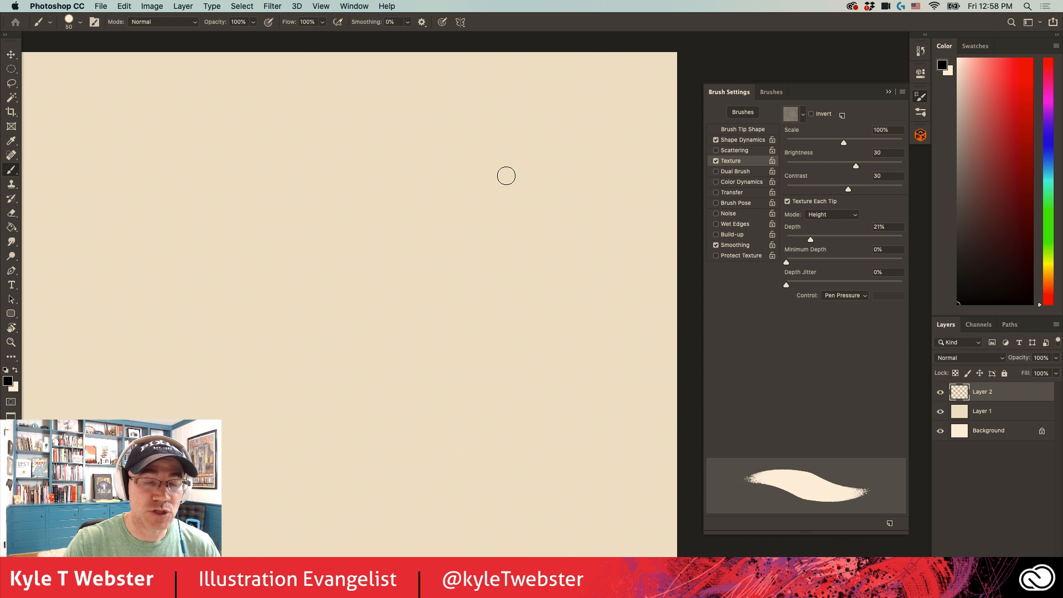
- Turn off Texture Each Tip, set the texture Mode to Subtract and raise the Depth to 100%
click(788, 201)
click(832, 215)
click(822, 133)
drag(811, 239, 905, 240)
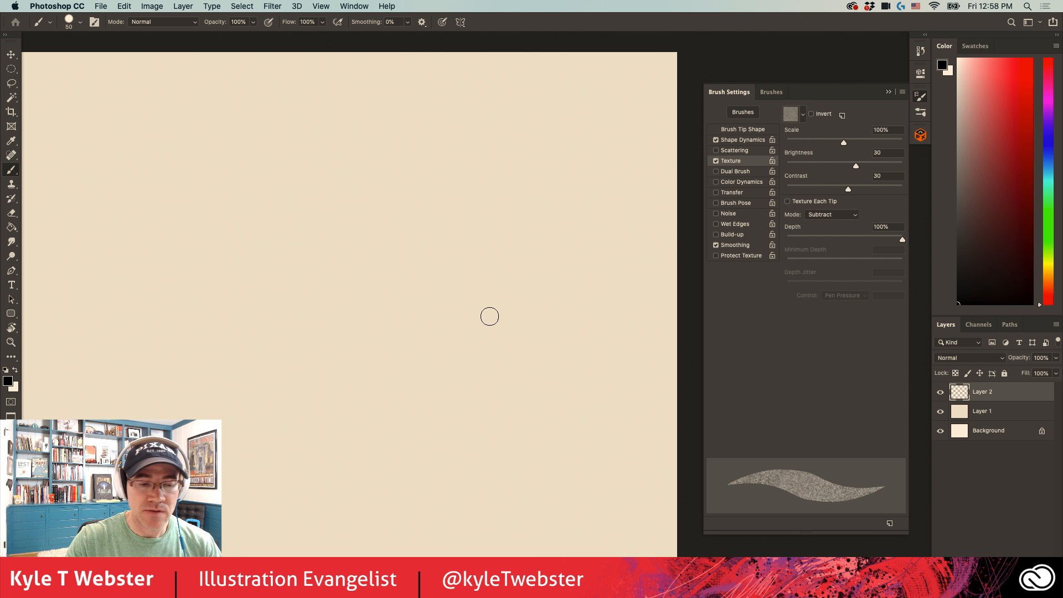
- Paint a test stroke with the Subtract texture and undo it
mouse_move(530, 161)
mouse_down()
mouse_move(537, 238)
mouse_move(461, 310)
mouse_up()
key(super+z)
drag(301, 355, 326, 339)
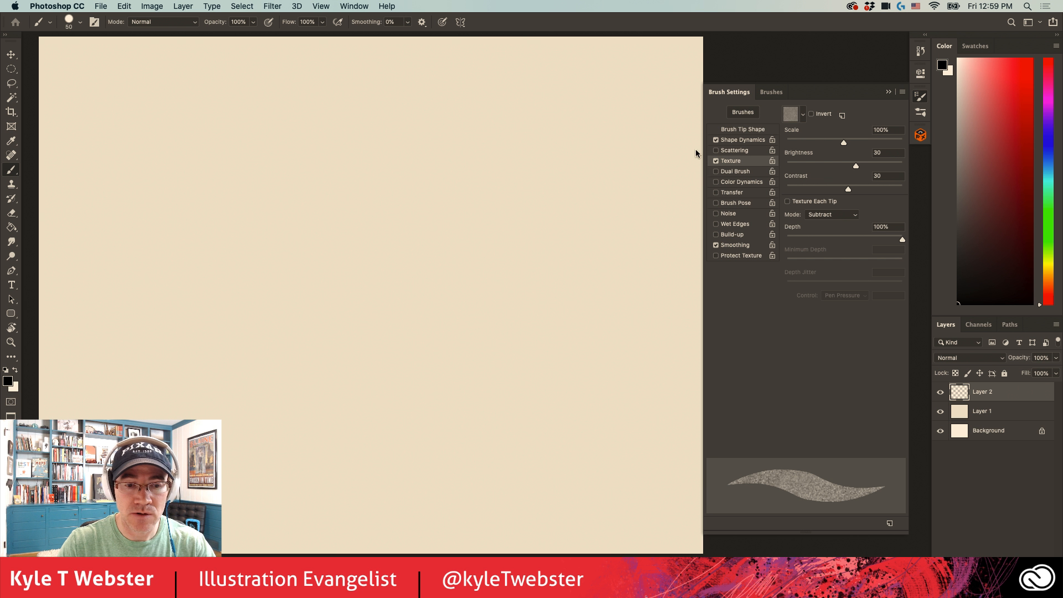
- Paint an S-shaped stroke with the Daisy Chain brush and an angular stroke with the Daisy Chain Square brush
click(771, 91)
click(820, 227)
drag(609, 249, 454, 410)
click(820, 265)
mouse_move(490, 126)
mouse_down()
mouse_move(207, 126)
mouse_move(173, 156)
mouse_move(210, 407)
mouse_move(136, 421)
mouse_up()
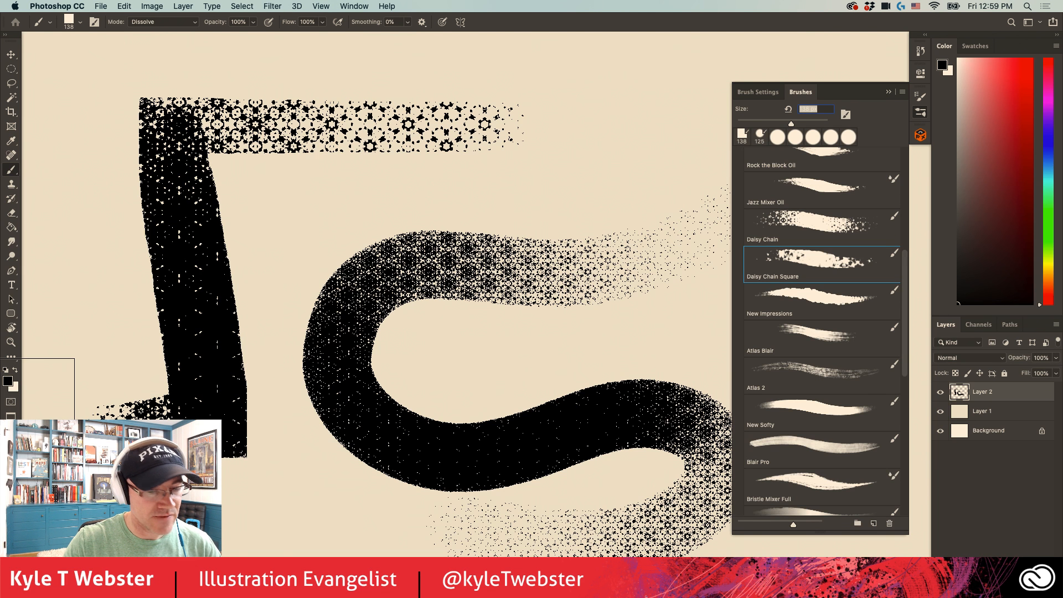
- Examine the Texture settings of the Daisy Chain Square brush alongside its painted strokes
click(766, 93)
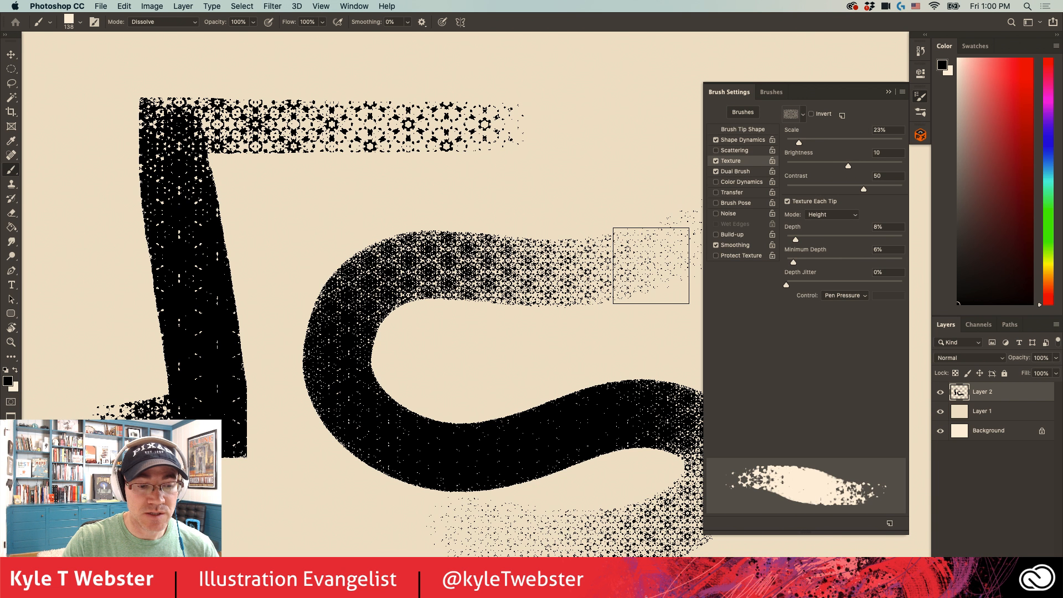
alt+click(387, 362)
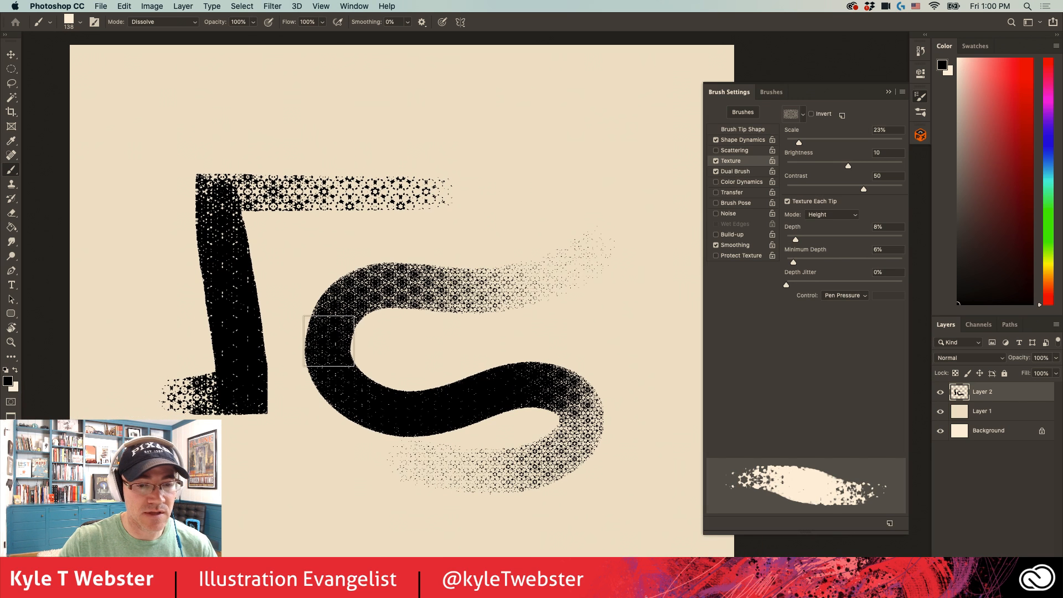
click(772, 93)
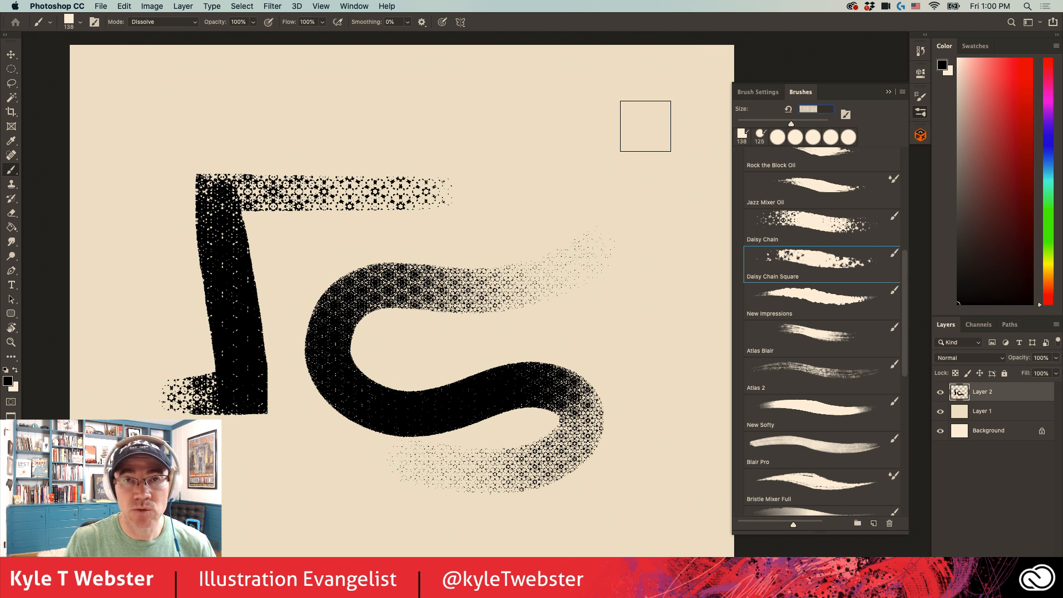
- Open Adobe's Photoshop brushes download page in Chrome, then quit the browser to return to Photoshop
click(902, 92)
click(941, 269)
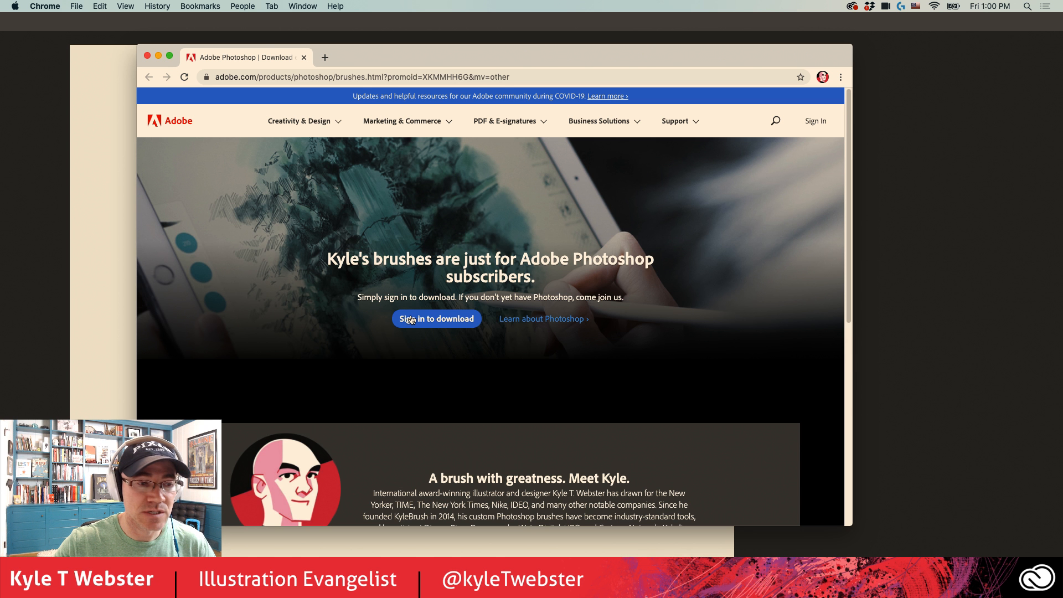
key(super+q)
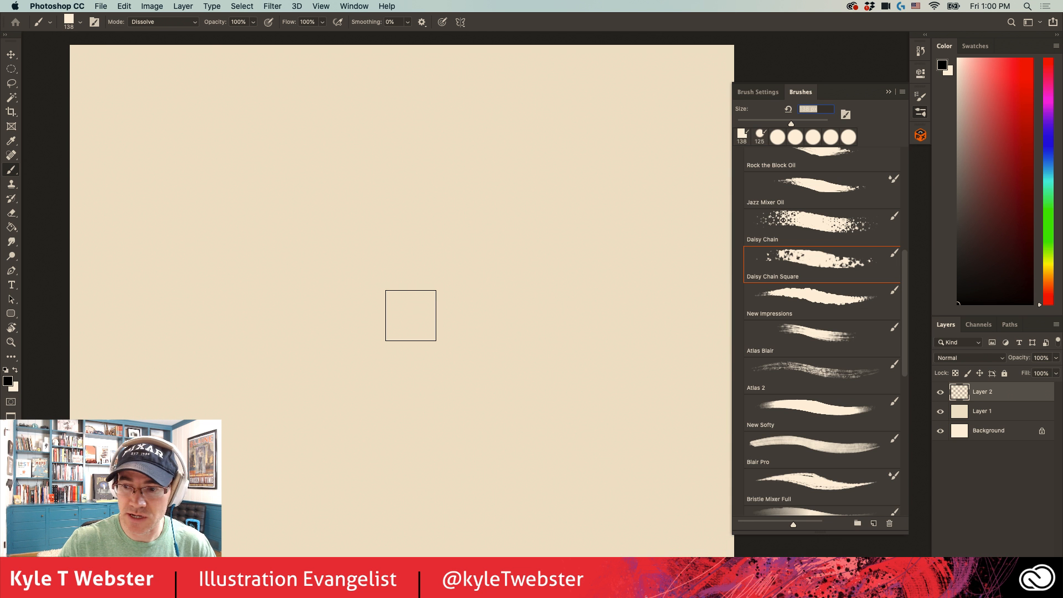
- Collapse the spring2019 brush group and expand the megapack group
drag(904, 270, 903, 162)
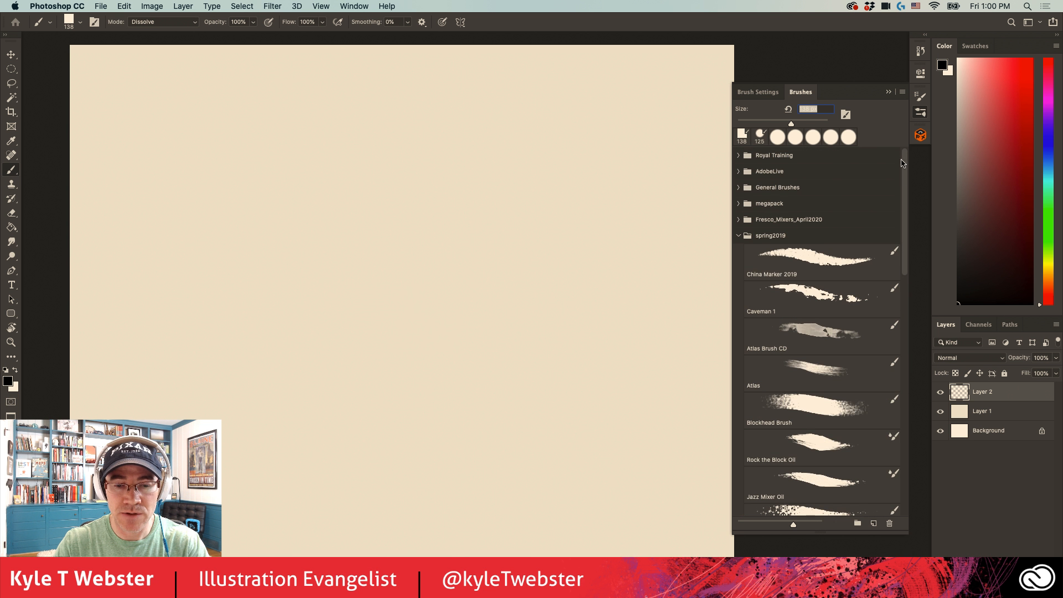
click(738, 236)
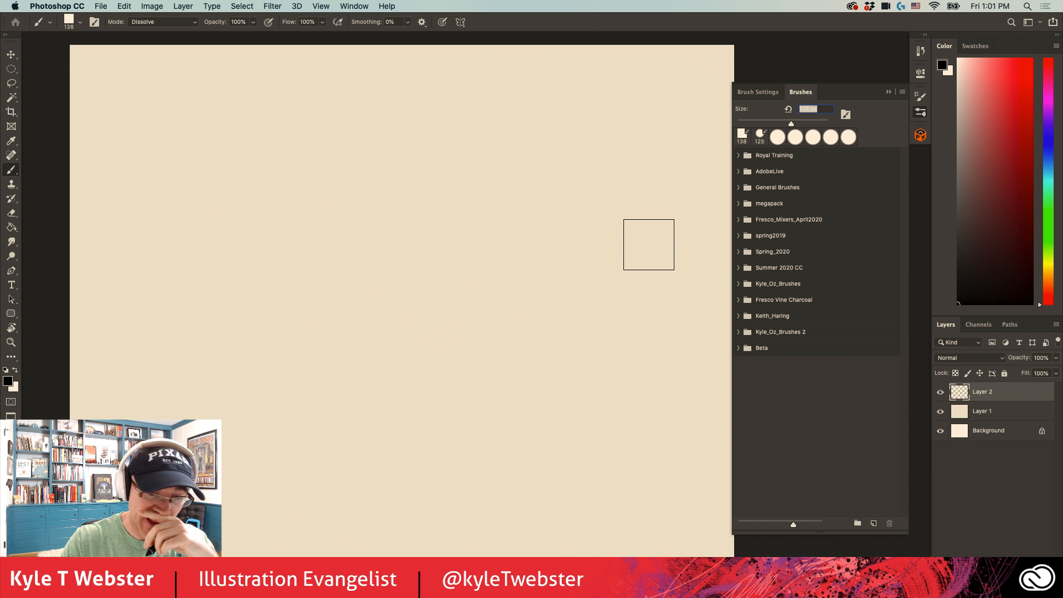
drag(413, 373, 405, 374)
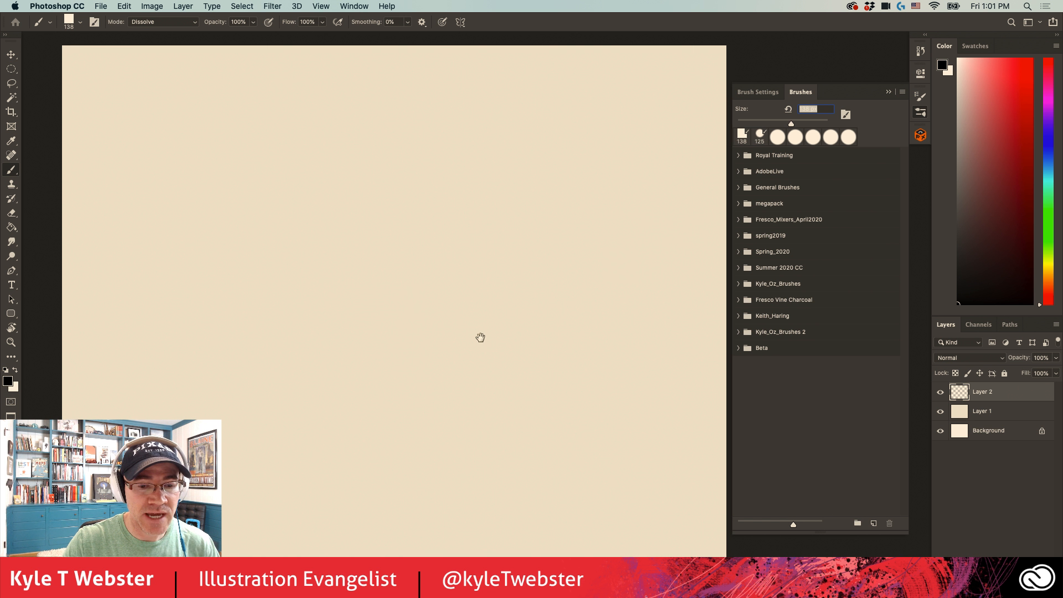
click(738, 203)
- View the tool variants grouped with the Brush tool, including the Mixer Brush, without switching tools
click(11, 170)
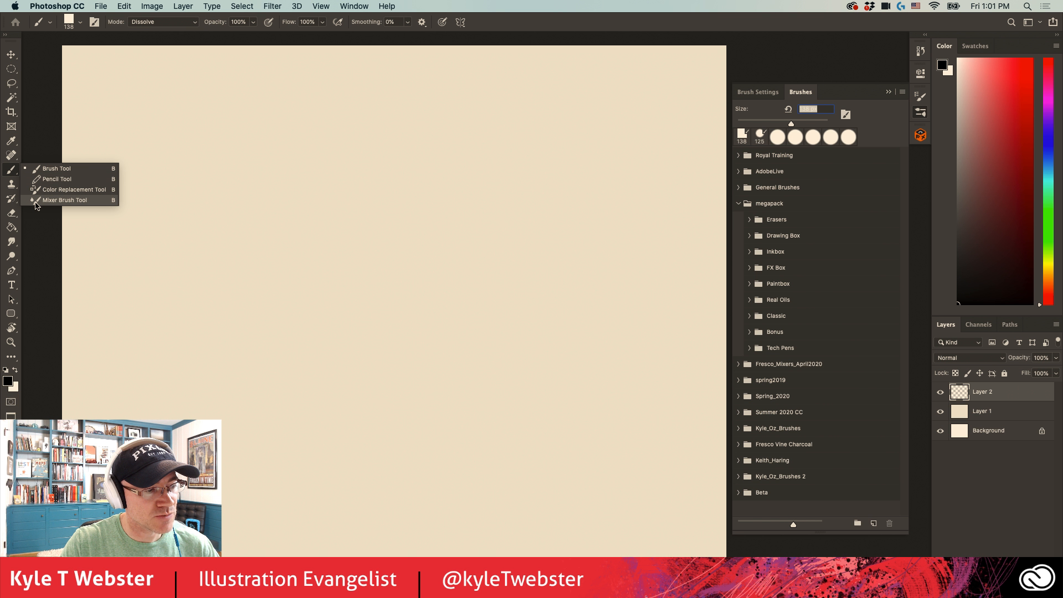
click(87, 137)
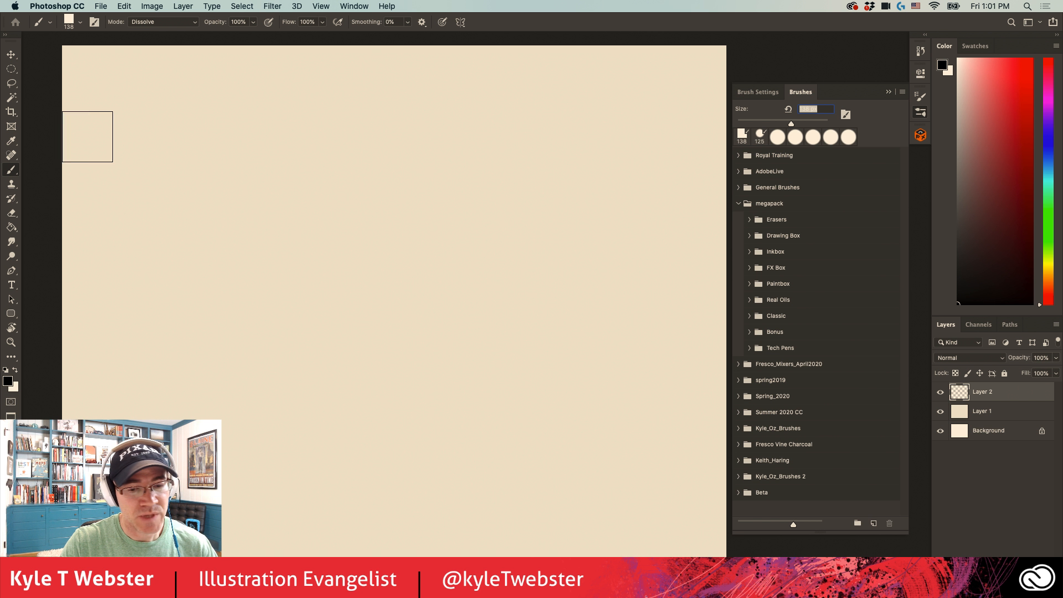
- Select the Kyle's Real Oils - Goody brush from megapack's Real Oils group
click(749, 299)
scroll(890, 237, down, 15)
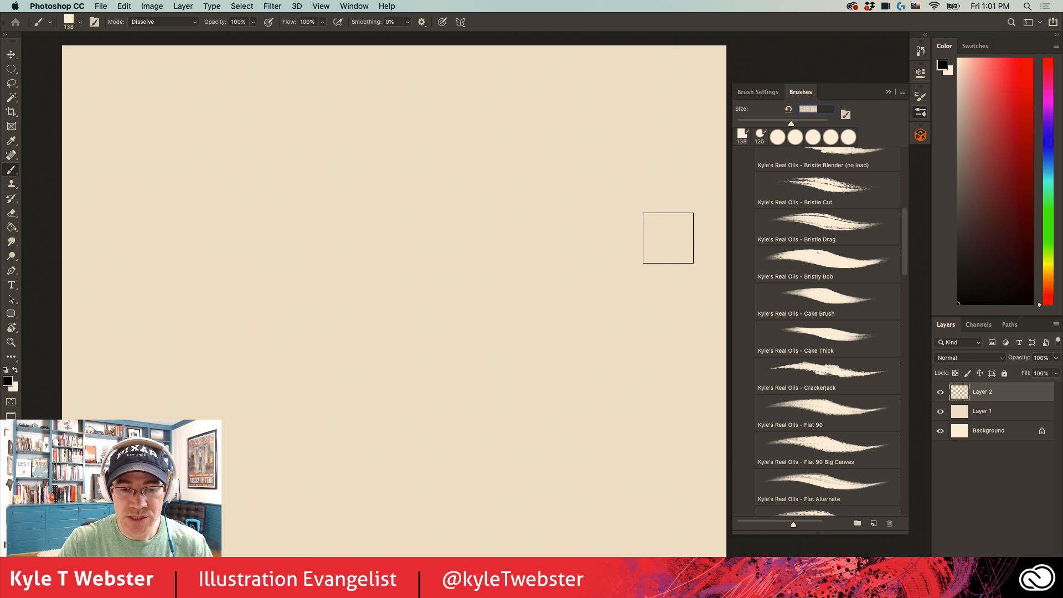
scroll(904, 240, down, 1)
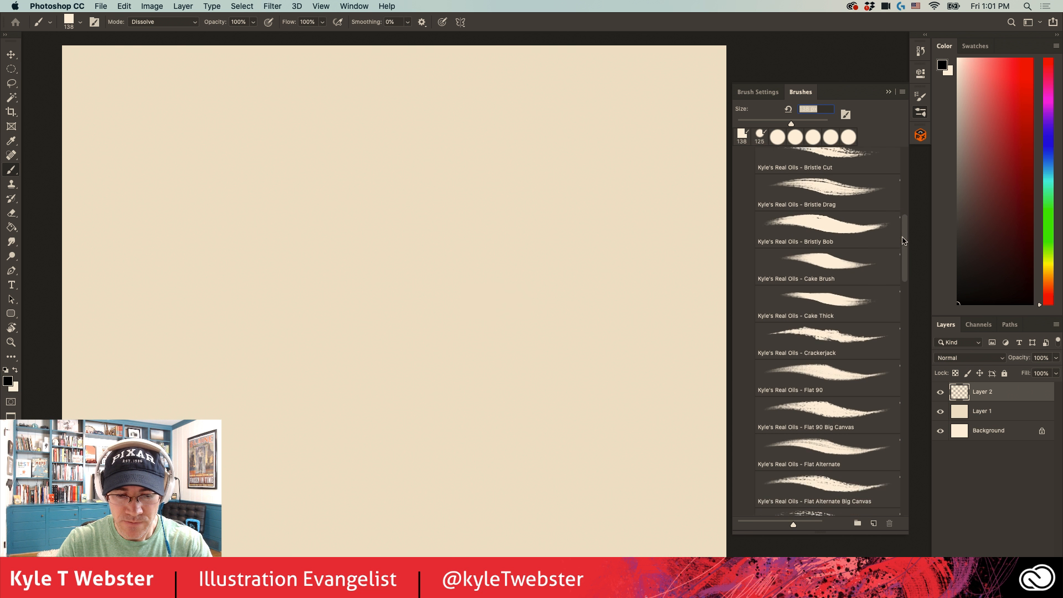
drag(903, 240, 904, 281)
click(827, 344)
- Set the foreground colour to orange and paint a series of curved oil strokes across the canvas's centre
click(1048, 279)
click(1016, 80)
drag(412, 355, 506, 207)
drag(377, 352, 443, 212)
drag(379, 207, 300, 284)
mouse_move(359, 261)
mouse_down()
mouse_move(311, 318)
mouse_move(320, 362)
mouse_up()
drag(358, 346, 327, 413)
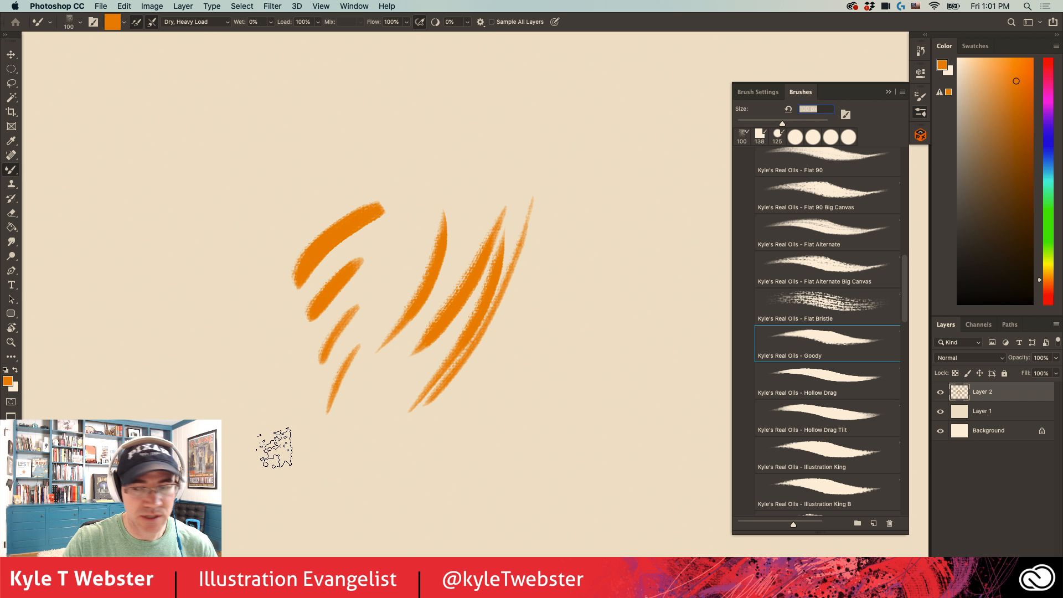
- Enlarge the brush to 150 and paint two long diagonal strokes at the canvas's lower right
key(bracketright)
key(bracketright)
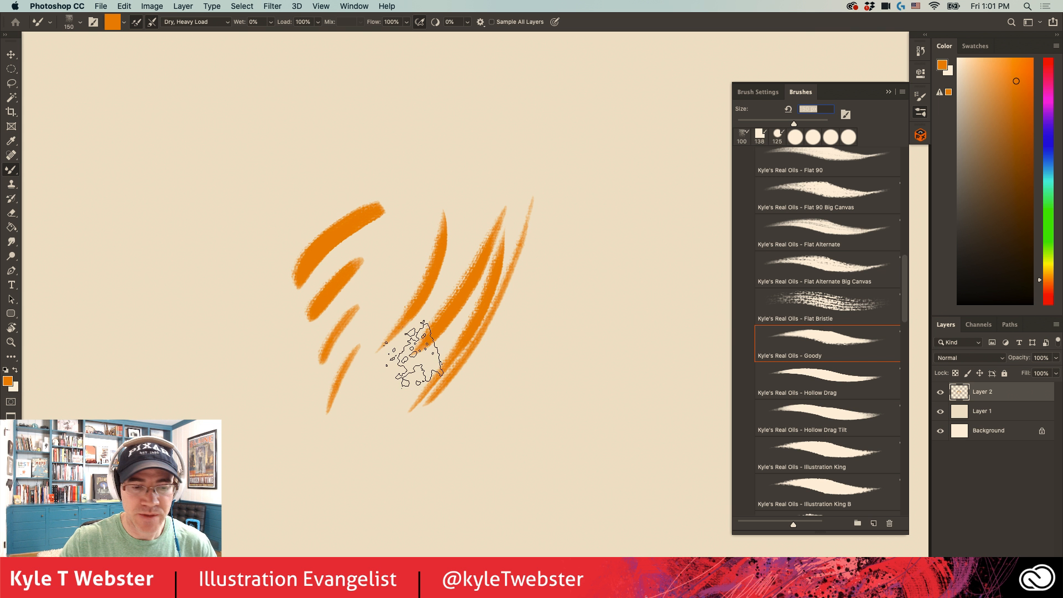
drag(568, 313, 533, 478)
drag(607, 304, 555, 471)
- Show the Goody brush's Texture settings, paint three overlapping strokes at the canvas's upper right and a widening zigzag down its left side
click(757, 92)
click(731, 161)
drag(451, 129, 602, 165)
drag(520, 160, 622, 199)
drag(523, 183, 637, 239)
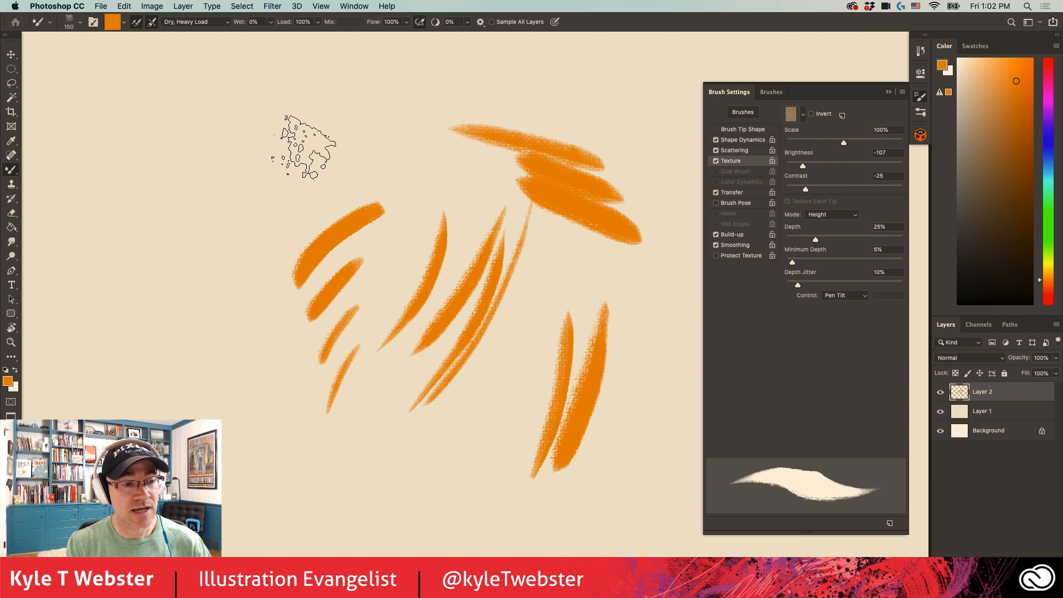
mouse_move(305, 169)
mouse_down()
mouse_move(166, 157)
mouse_move(148, 232)
mouse_move(178, 379)
mouse_move(222, 454)
mouse_move(207, 508)
mouse_move(465, 522)
mouse_up()
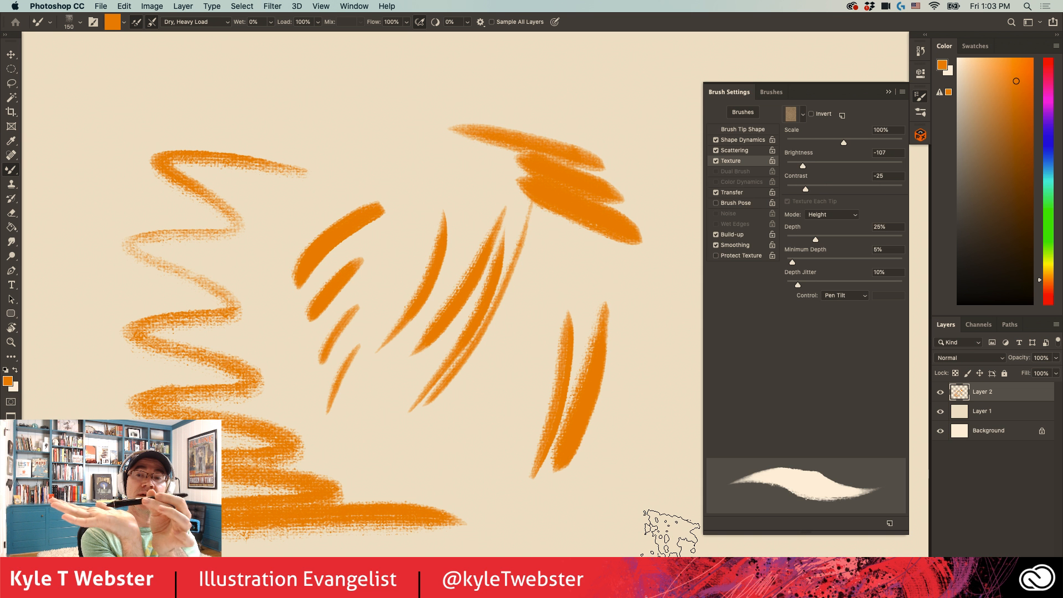
- Clear the orange strokes from the layer and paint a dense block of overlapping, nearly vertical strokes mid-canvas
key(Delete)
mouse_move(562, 194)
mouse_down()
mouse_move(488, 436)
mouse_move(546, 178)
mouse_move(451, 403)
mouse_move(515, 213)
mouse_up()
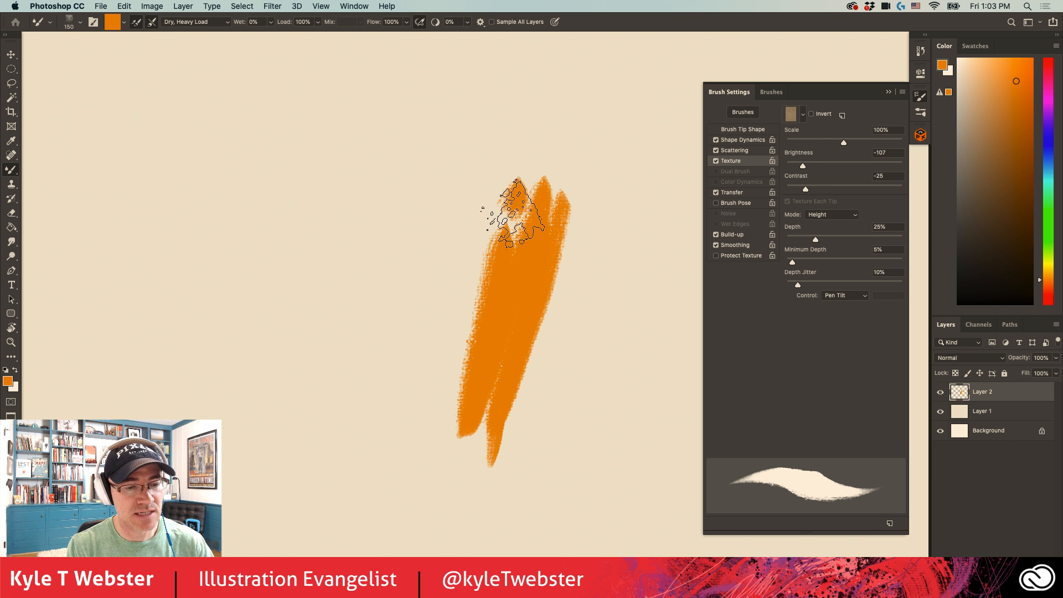
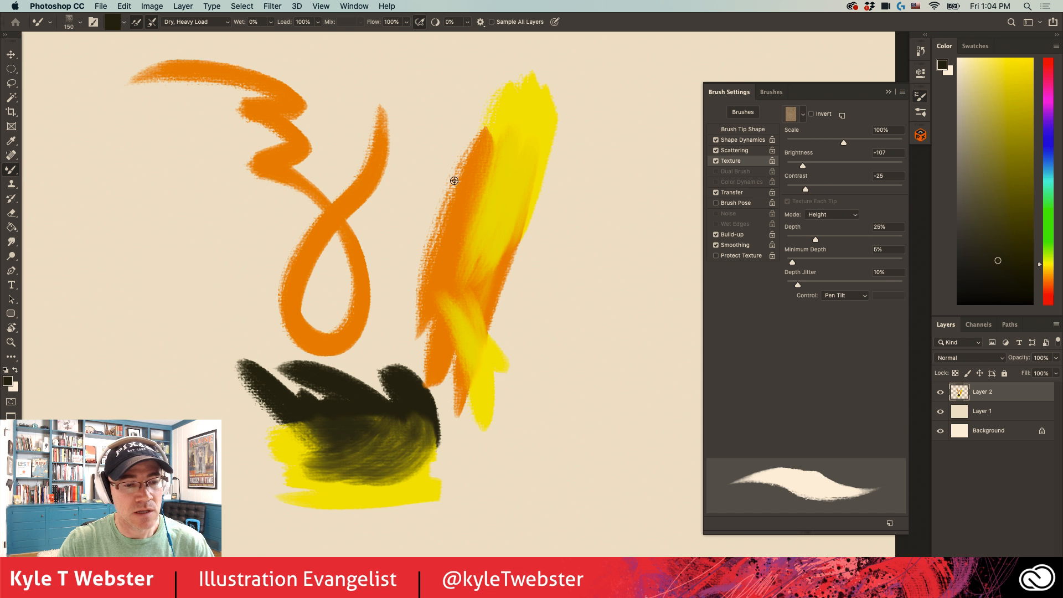
- Load the brush with the blended yellow and orange paint and sweep mixed strokes out from the central block's upper right
alt+click(489, 246)
mouse_move(489, 246)
mouse_down()
mouse_move(499, 171)
mouse_move(500, 257)
mouse_move(524, 232)
mouse_move(585, 228)
mouse_move(619, 339)
mouse_move(565, 221)
mouse_move(481, 161)
mouse_up()
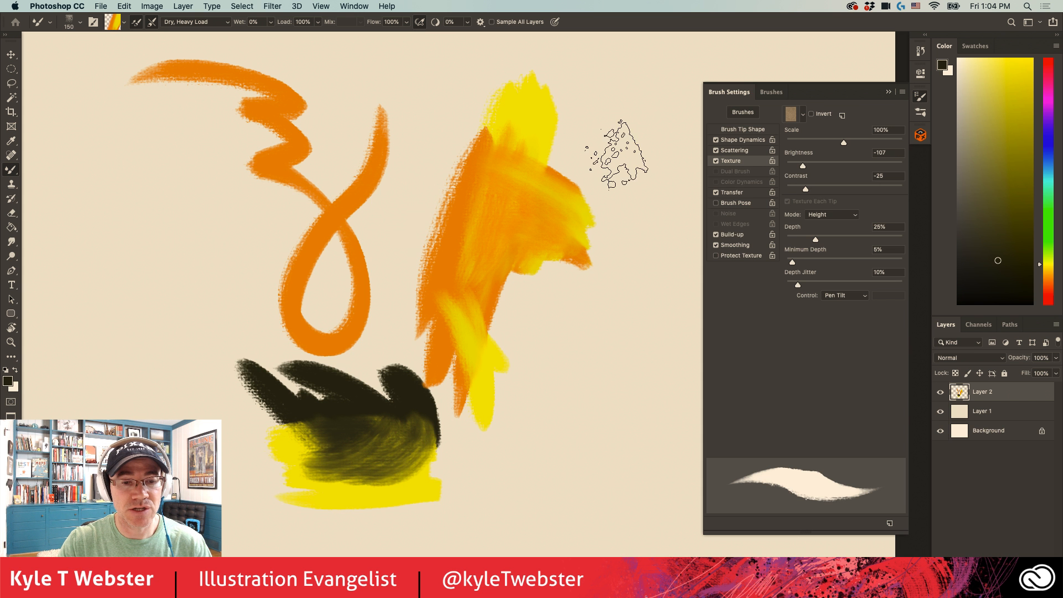
- Choose another textured brush, sized 170, and paint yellow strokes overlapping dark vertical ones at the canvas's right
click(771, 92)
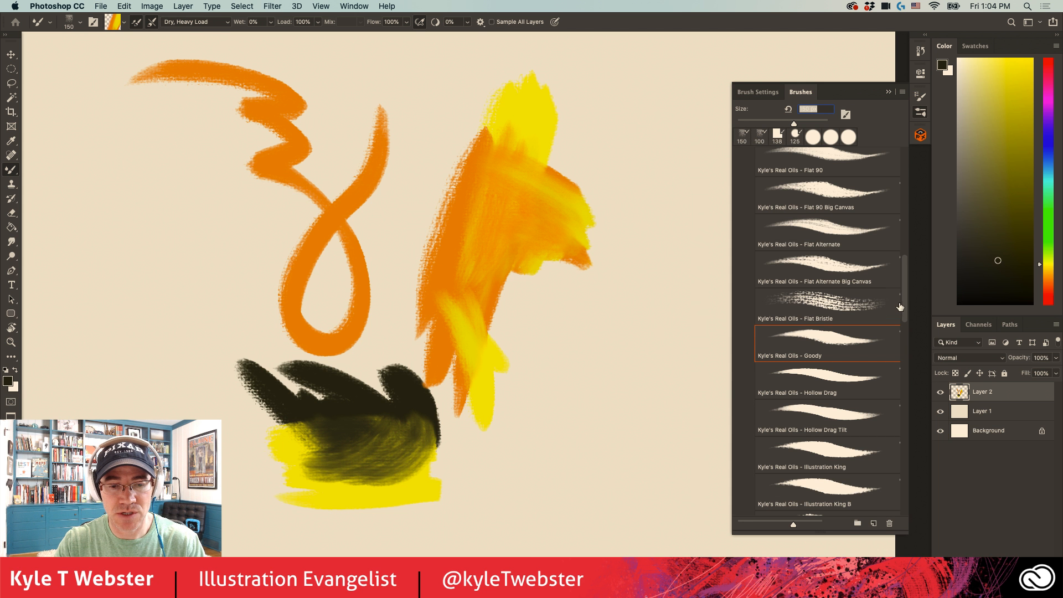
scroll(871, 275, up, 8)
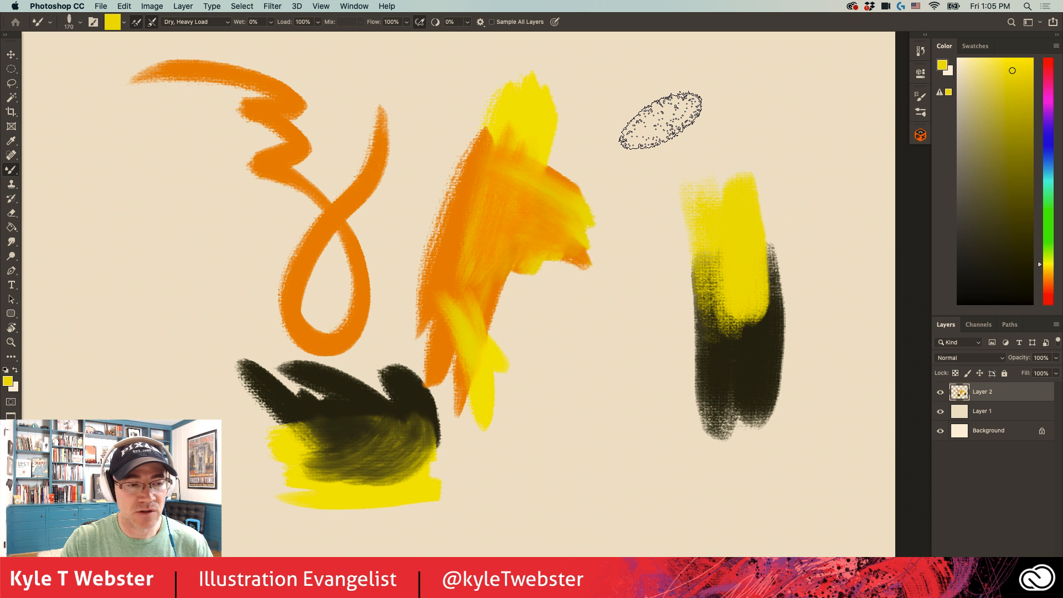
key(super+d)
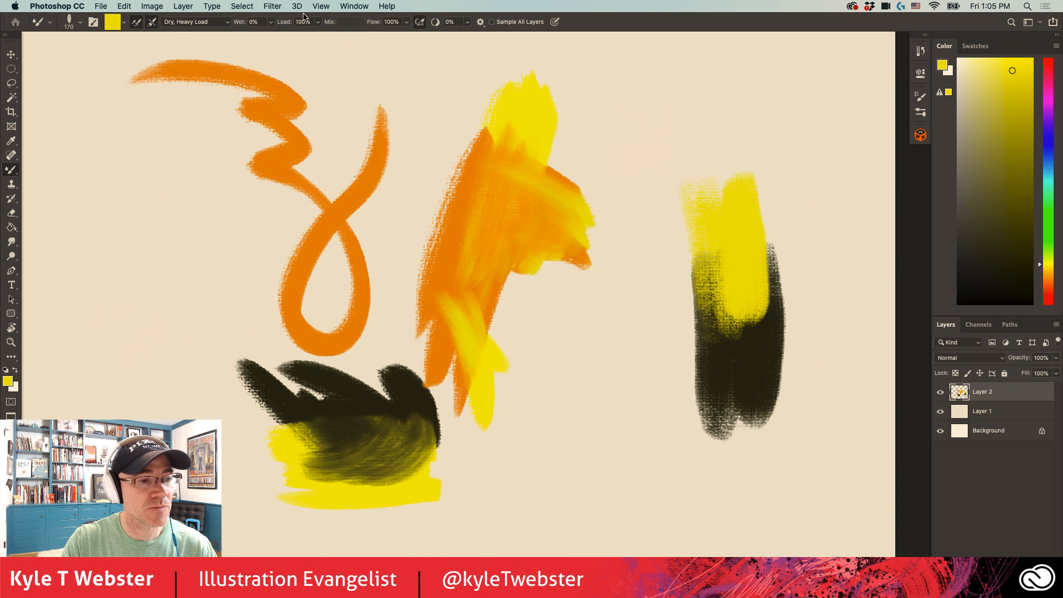
- Examine the woven texture where the yellow paint overlaps the dark strokes, and check the brush load options
key(super+plus)
drag(879, 282, 555, 281)
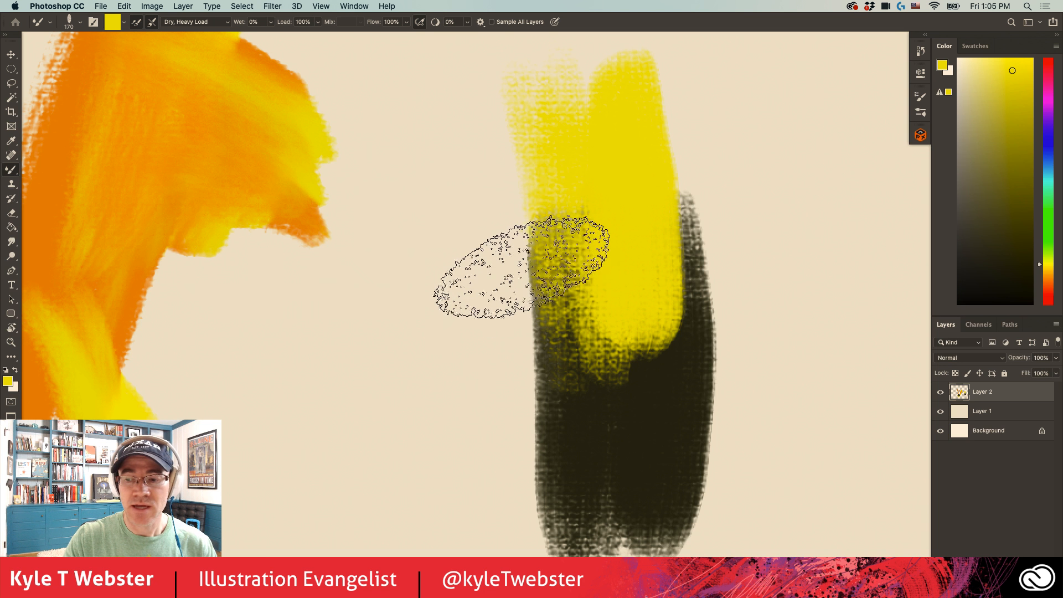
alt+click(422, 341)
alt+click(423, 342)
drag(422, 341, 612, 293)
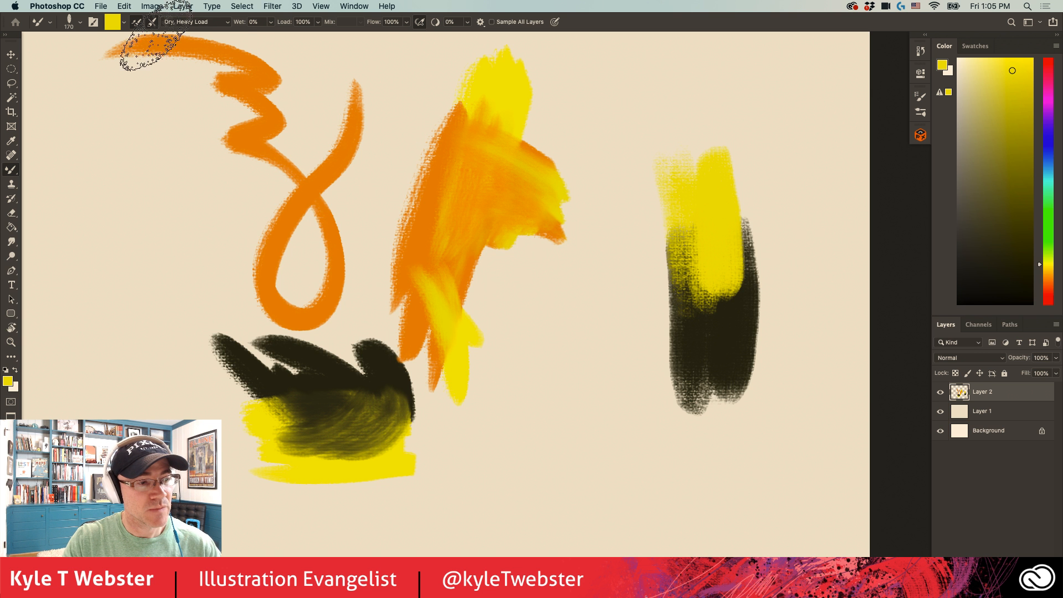
click(117, 25)
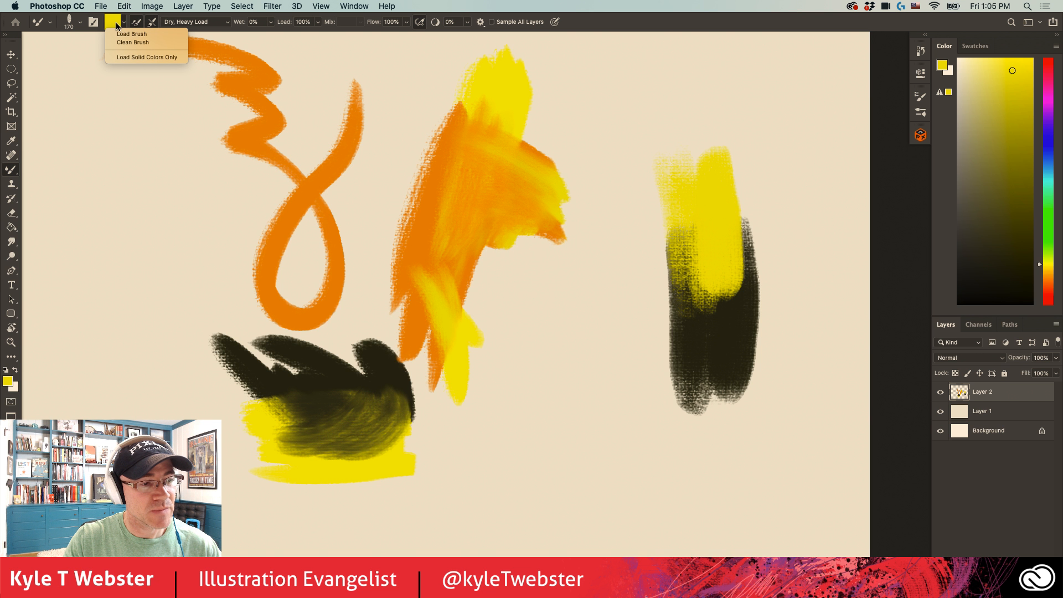
click(200, 218)
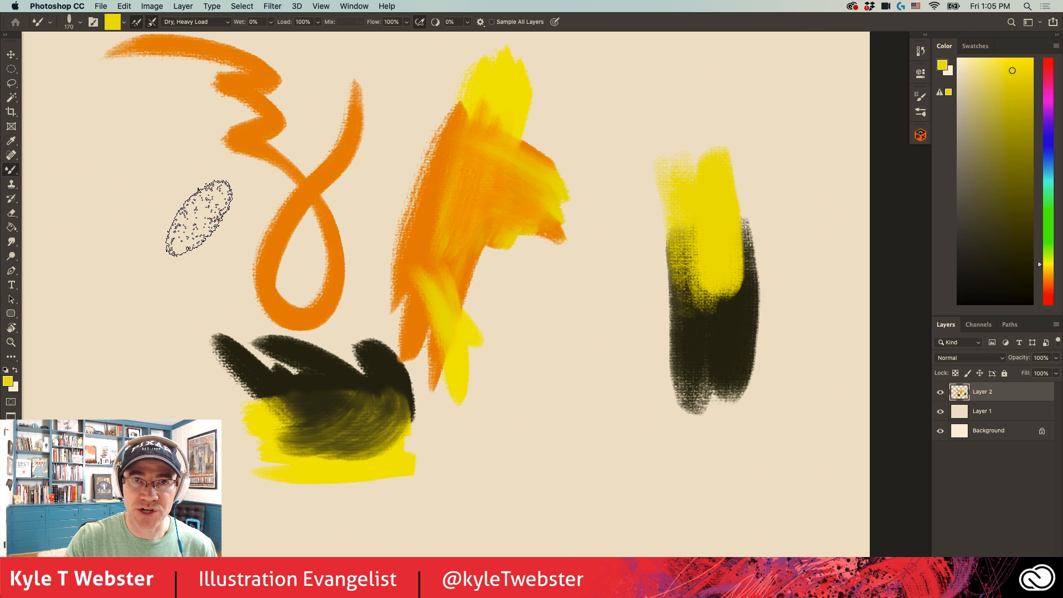
- Sample solid orange from the looping stroke, and load the brush with mixed paint from the yellow and dark strokes
alt+click(328, 172)
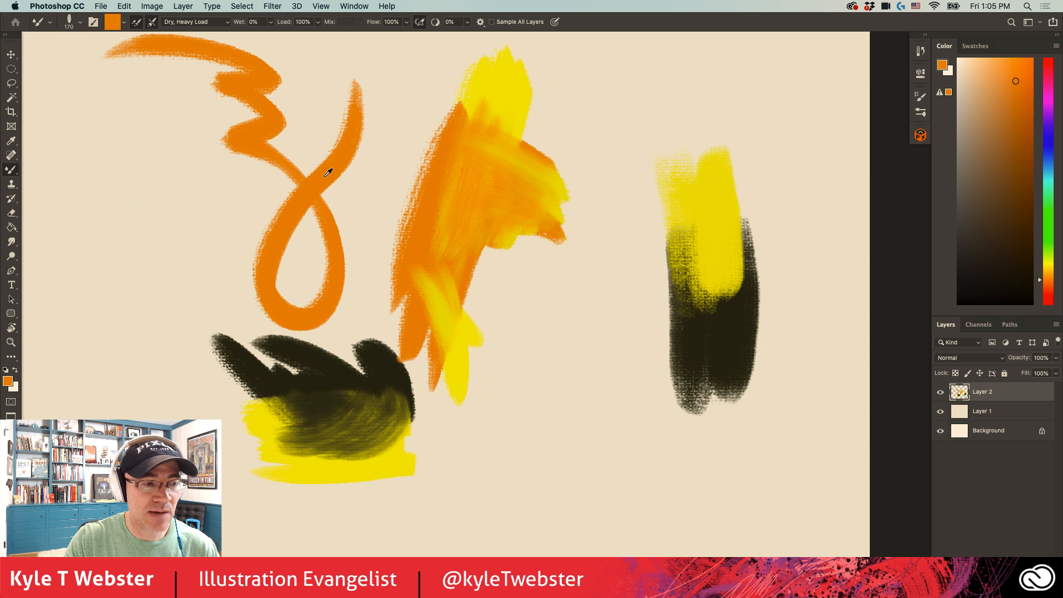
key(super+plus)
alt+click(578, 332)
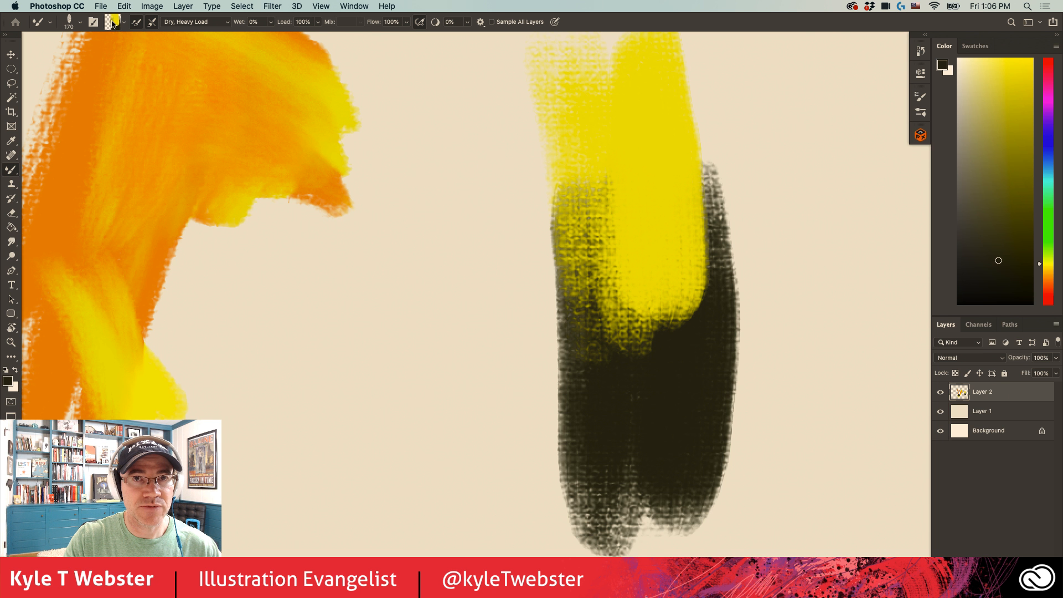
- Clear all paint strokes from Layer 2 and remove the selection
key(super+minus)
key(super+minus)
mouse_move(300, 319)
mouse_down()
mouse_move(430, 368)
mouse_move(487, 354)
mouse_up()
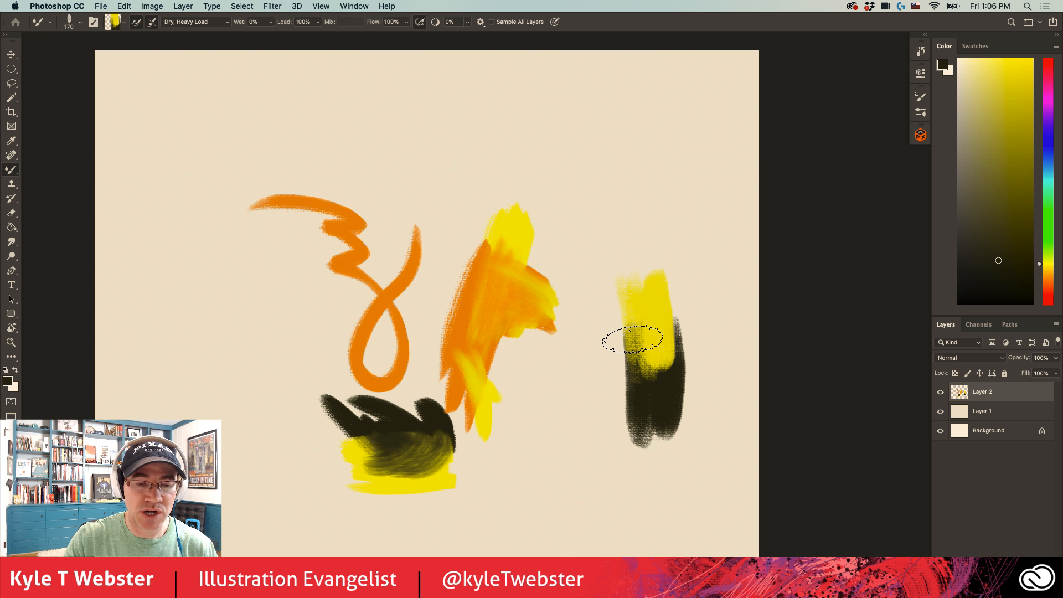
key(super+a)
key(Delete)
key(super+d)
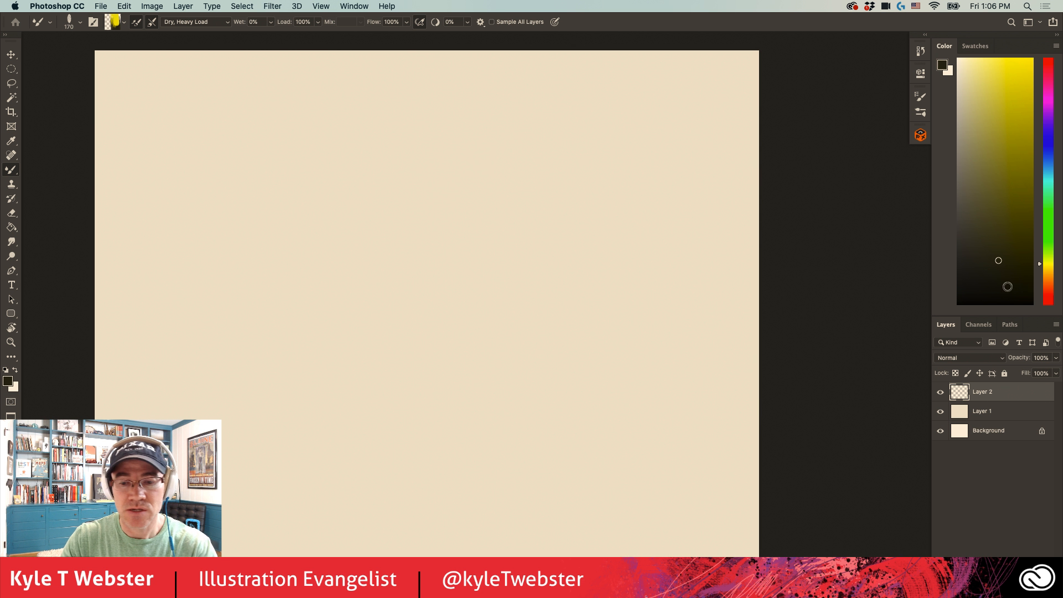
- Set the foreground colour to red-orange and paint a solid upright block near the canvas's centre
click(1048, 295)
click(1009, 75)
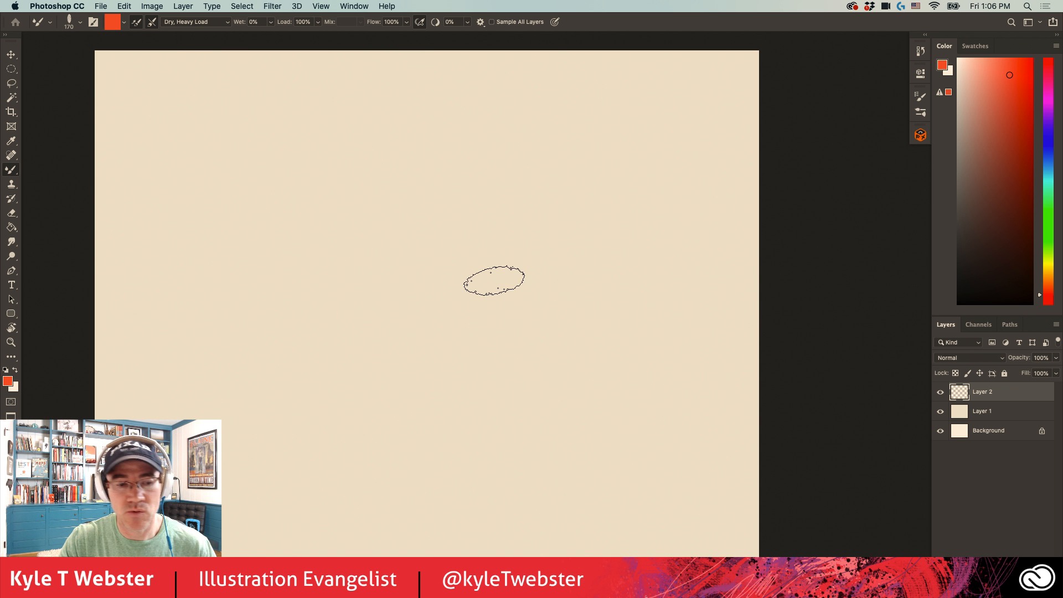
mouse_move(477, 228)
mouse_down()
mouse_move(463, 304)
mouse_move(432, 360)
mouse_move(402, 218)
mouse_up()
mouse_move(471, 204)
mouse_down()
mouse_move(473, 250)
mouse_move(444, 311)
mouse_move(398, 300)
mouse_move(401, 350)
mouse_up()
- Set the foreground colour to bright orange and paint vertical strokes over the inside of the red-orange block
click(1048, 283)
click(1016, 68)
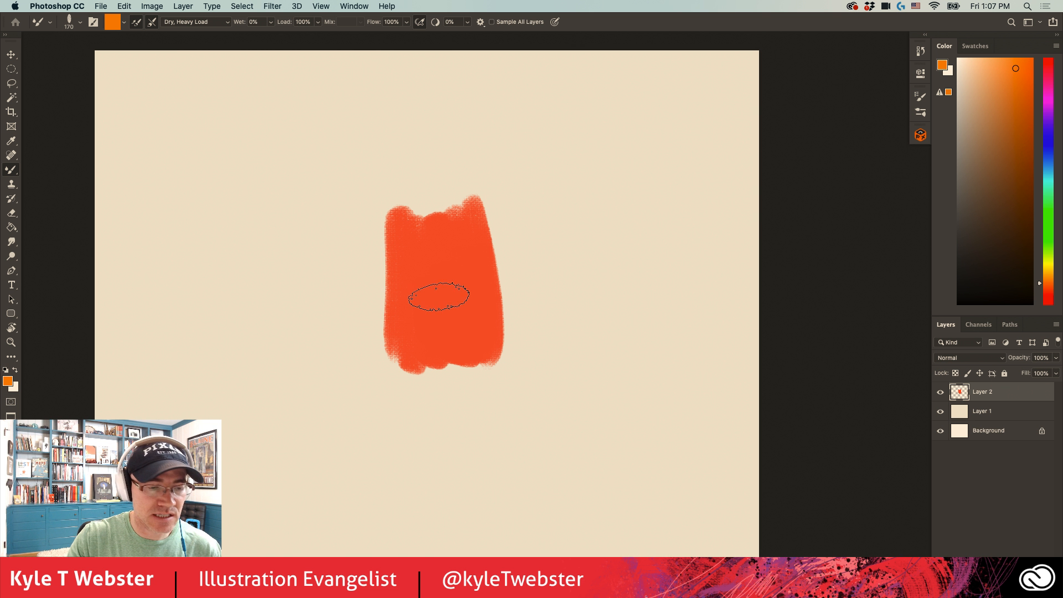
mouse_move(463, 273)
mouse_down()
mouse_move(449, 344)
mouse_move(432, 220)
mouse_move(434, 330)
mouse_move(413, 225)
mouse_move(428, 339)
mouse_move(447, 272)
mouse_move(462, 335)
mouse_move(472, 257)
mouse_move(462, 212)
mouse_move(443, 351)
mouse_move(408, 298)
mouse_up()
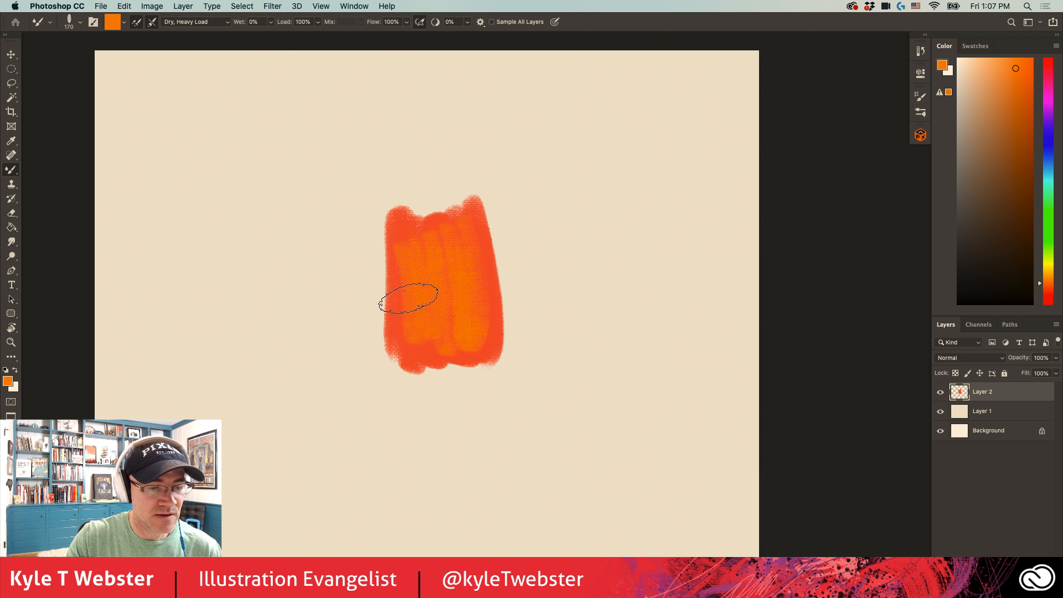
- Set the foreground colour to a pinkish red and dab short strokes in the middle of the orange block
click(1046, 298)
click(1018, 87)
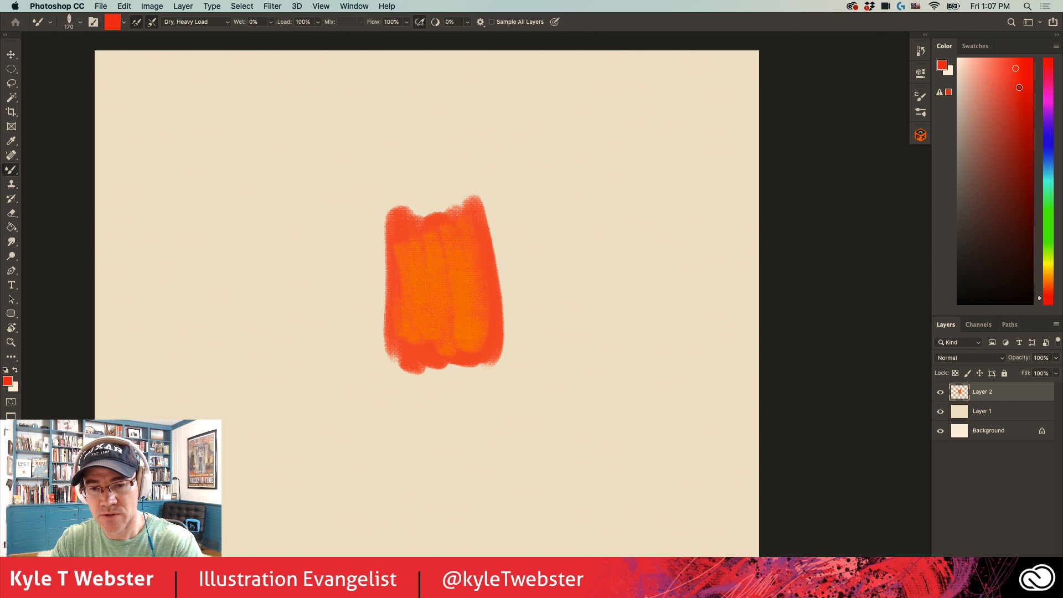
click(1050, 65)
click(1021, 73)
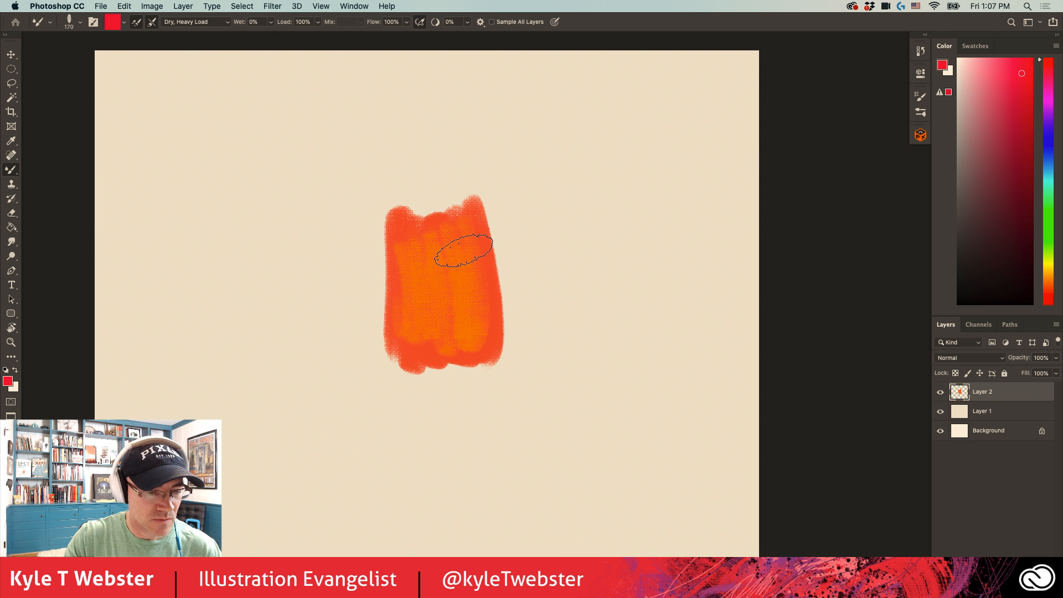
mouse_move(463, 250)
mouse_down()
mouse_move(441, 302)
mouse_move(454, 265)
mouse_move(469, 313)
mouse_move(438, 248)
mouse_move(442, 295)
mouse_up()
- Load the brush with the mixed reds and oranges from the block and paint long overlapping streaked strokes to its right
super+click(452, 281)
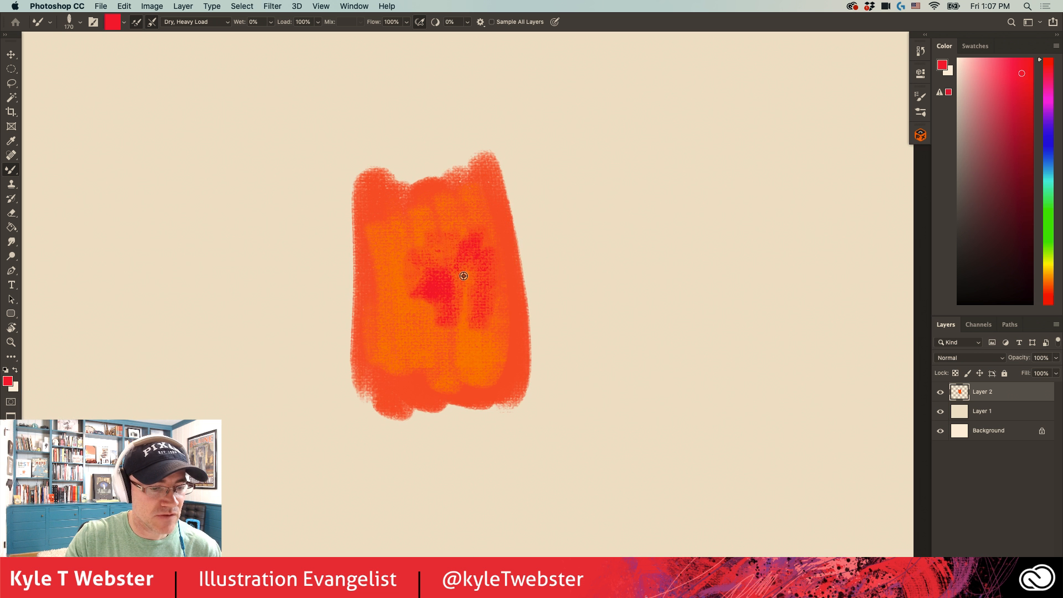
alt+click(460, 280)
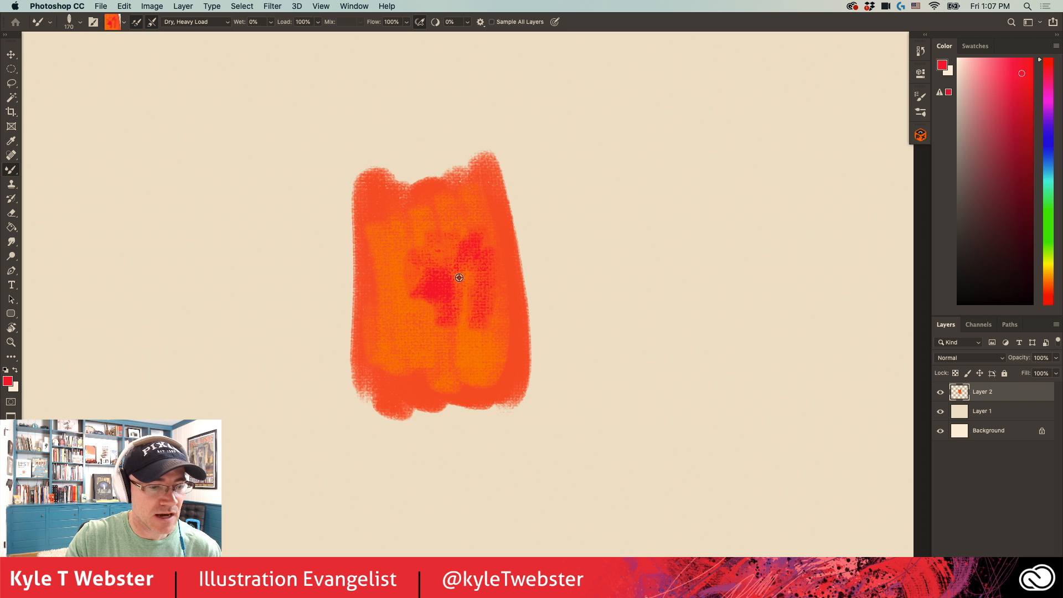
alt+super+click(412, 308)
mouse_move(657, 209)
mouse_down()
mouse_move(613, 432)
mouse_move(630, 205)
mouse_move(609, 411)
mouse_move(644, 207)
mouse_move(635, 374)
mouse_move(608, 418)
mouse_up()
drag(643, 368, 620, 337)
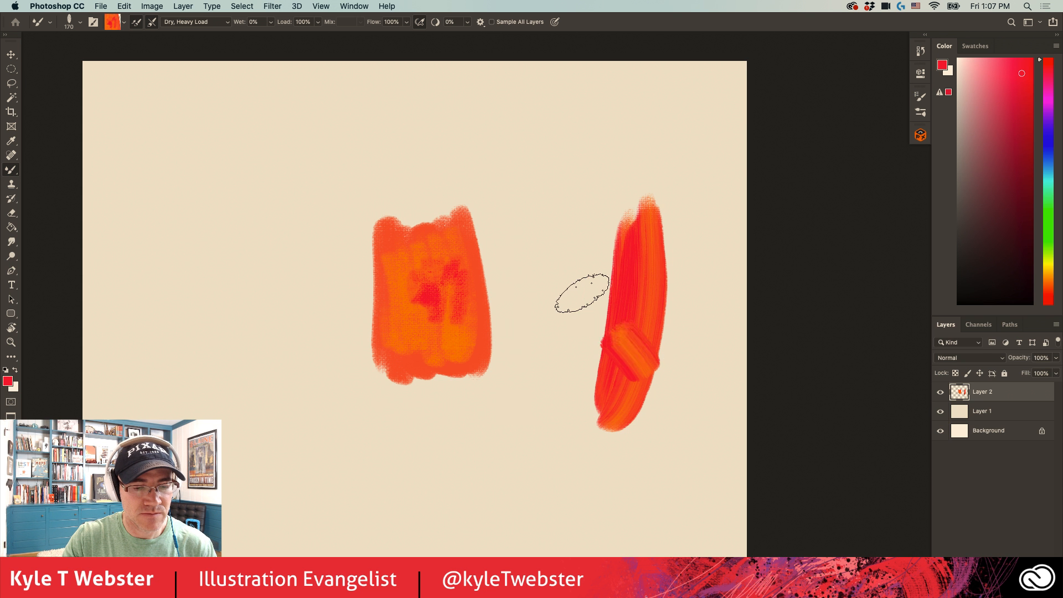
mouse_move(582, 292)
mouse_down()
mouse_move(631, 354)
mouse_move(593, 404)
mouse_move(564, 280)
mouse_move(614, 273)
mouse_move(545, 222)
mouse_up()
drag(571, 263, 636, 404)
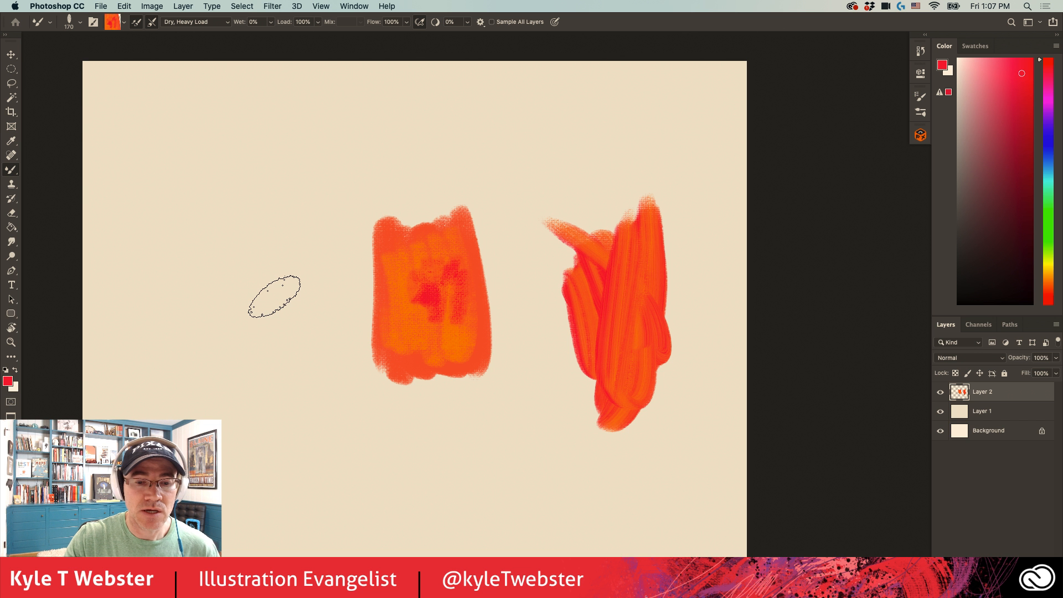
- Collapse the FX Box and megapack folders in the brush library
click(920, 113)
mouse_move(904, 222)
mouse_down()
mouse_move(775, 271)
mouse_move(737, 382)
mouse_move(733, 446)
mouse_up()
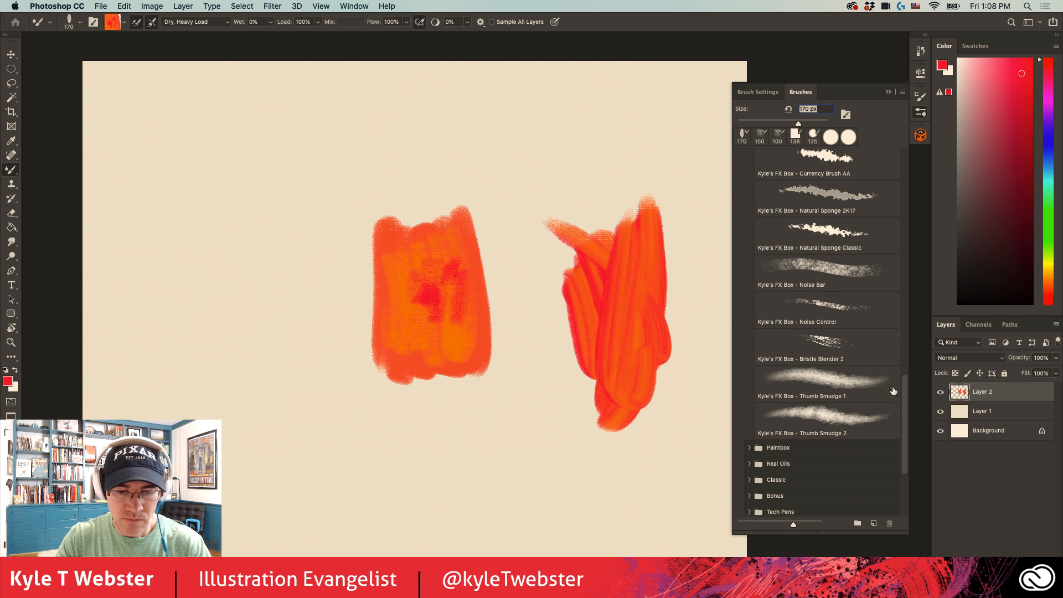
scroll(893, 391, up, 15)
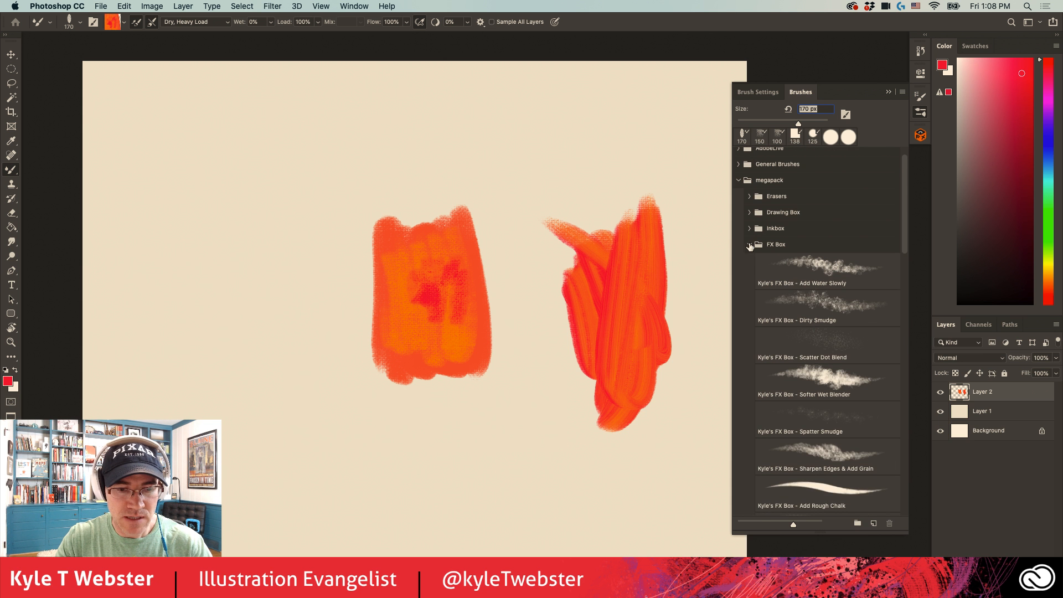
click(750, 245)
click(738, 203)
click(902, 92)
click(941, 243)
click(347, 130)
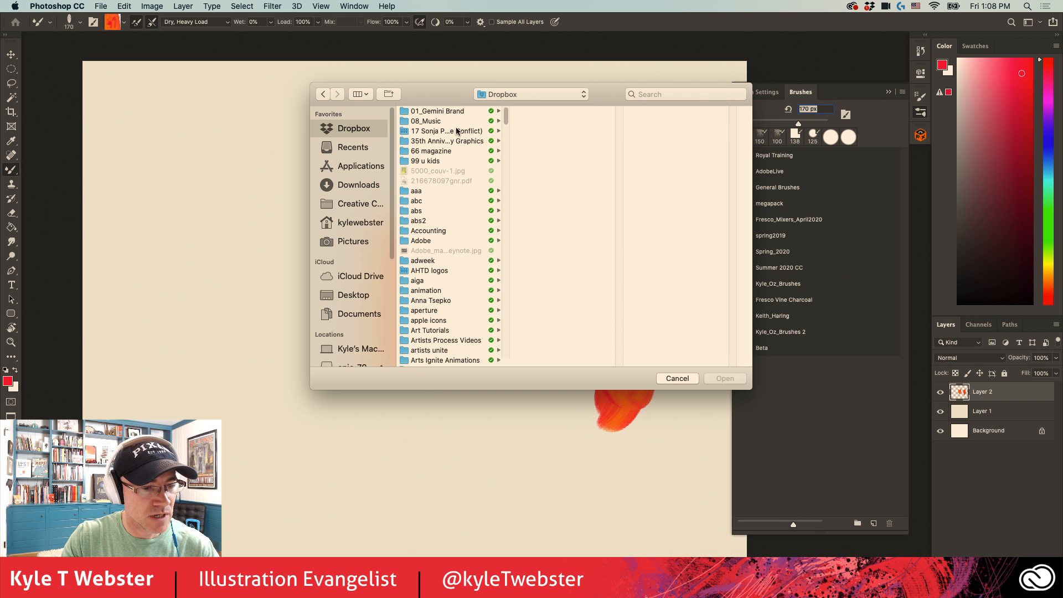
scroll(505, 129, down, 3)
scroll(505, 128, down, 3)
click(427, 350)
scroll(514, 227, down, 5)
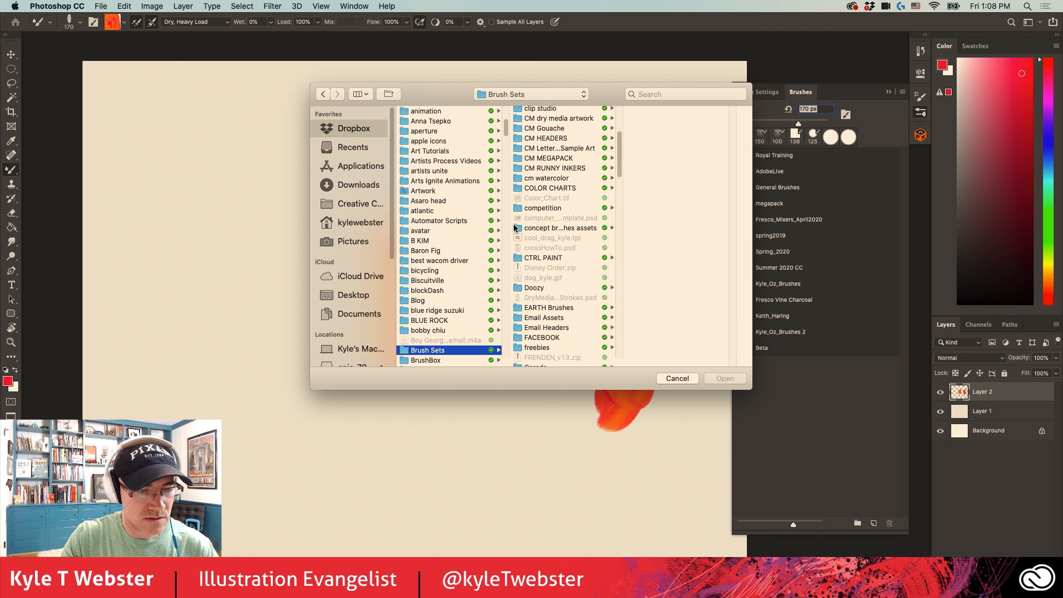
scroll(607, 138, up, 4)
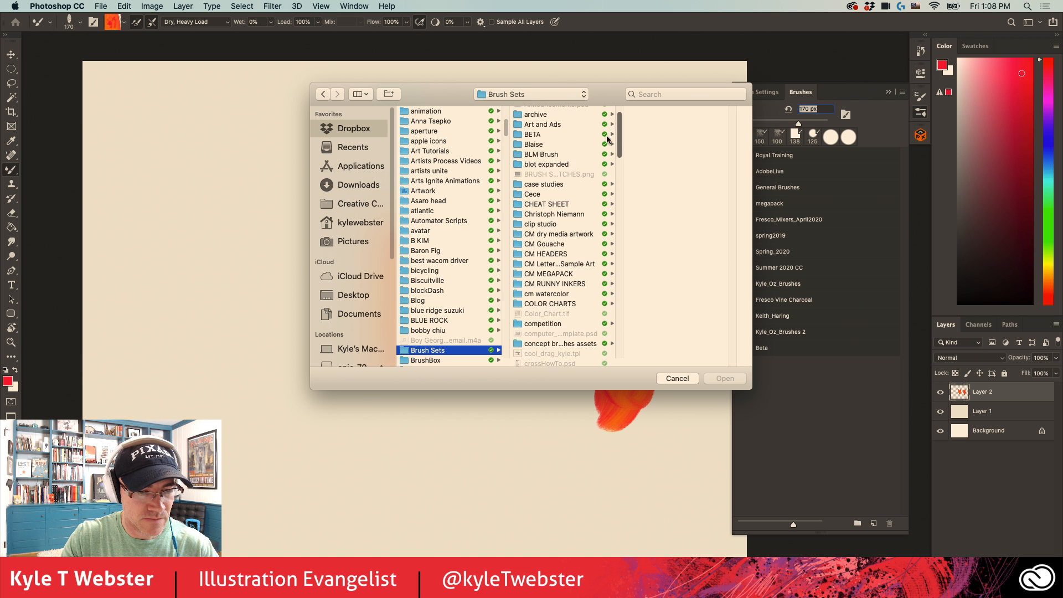
scroll(598, 136, up, 1)
click(677, 379)
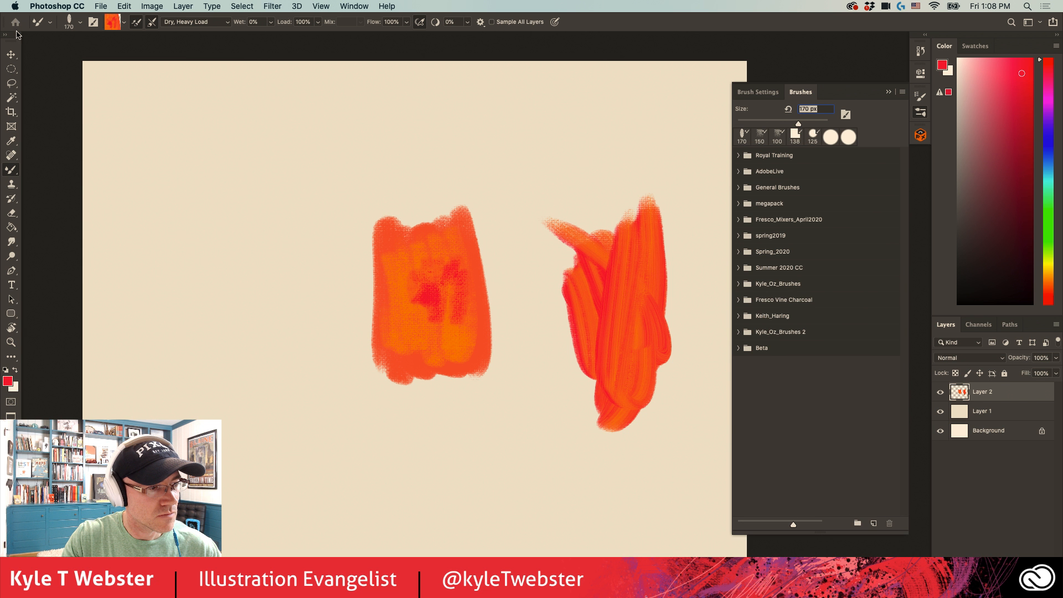
- Load the Concept tool preset set from the Brush Sets folder in Dropbox into the brush library
click(40, 22)
click(162, 43)
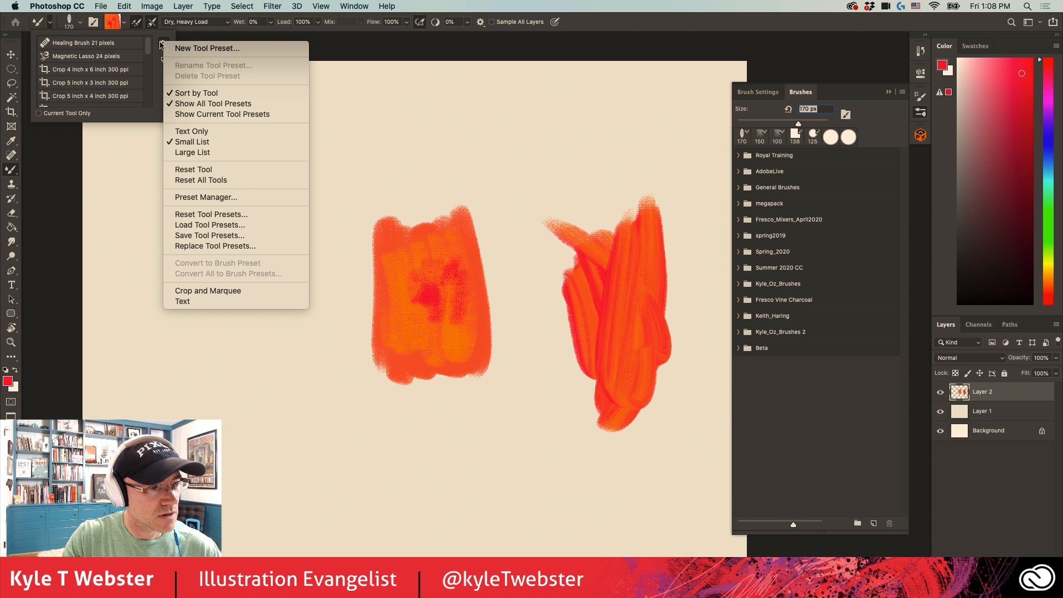
click(181, 226)
click(353, 128)
drag(506, 117, 506, 133)
click(428, 274)
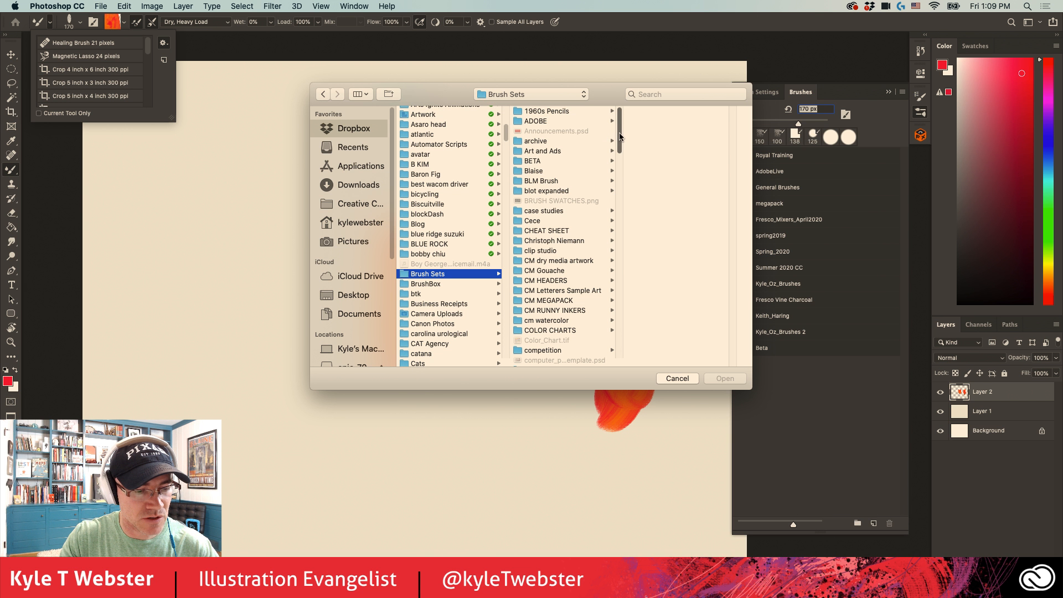
drag(620, 136, 611, 205)
click(677, 379)
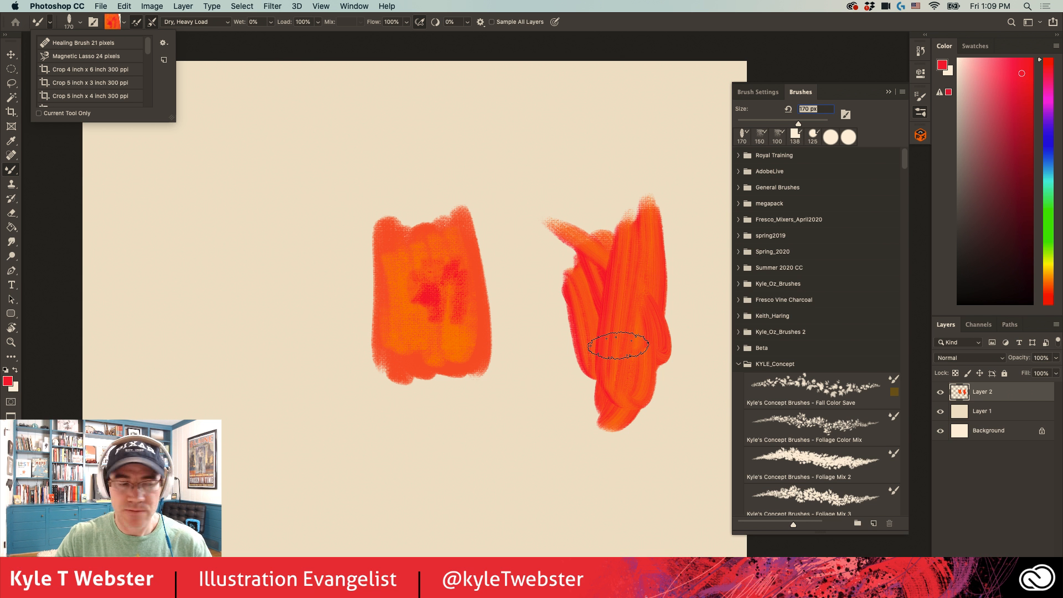
click(192, 47)
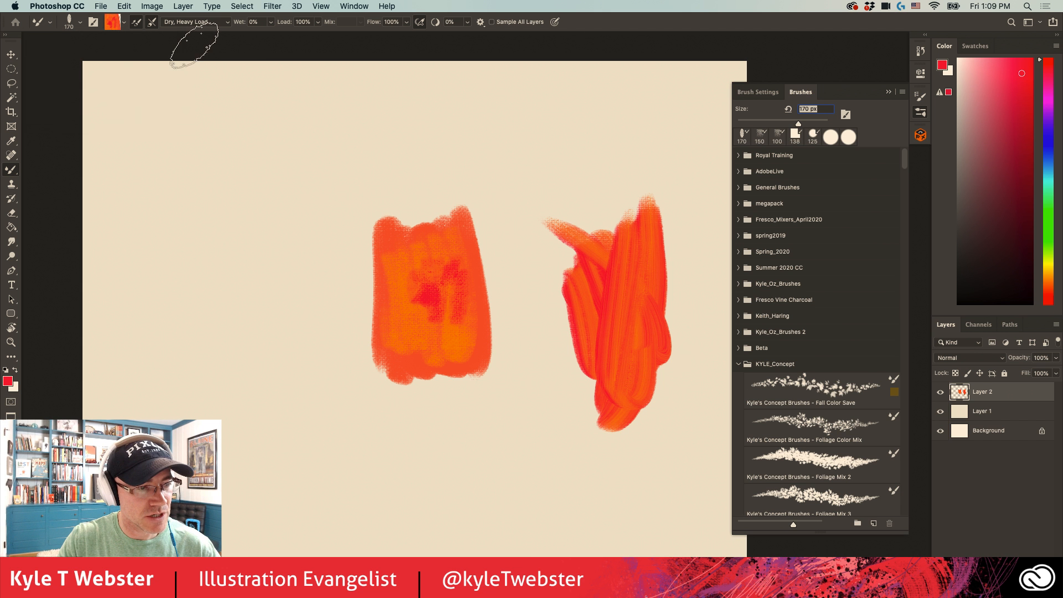
- Select the Concept Brushes Fall Color Save brush and paint a tall cluster of autumn leaves left of the red-orange block
click(805, 386)
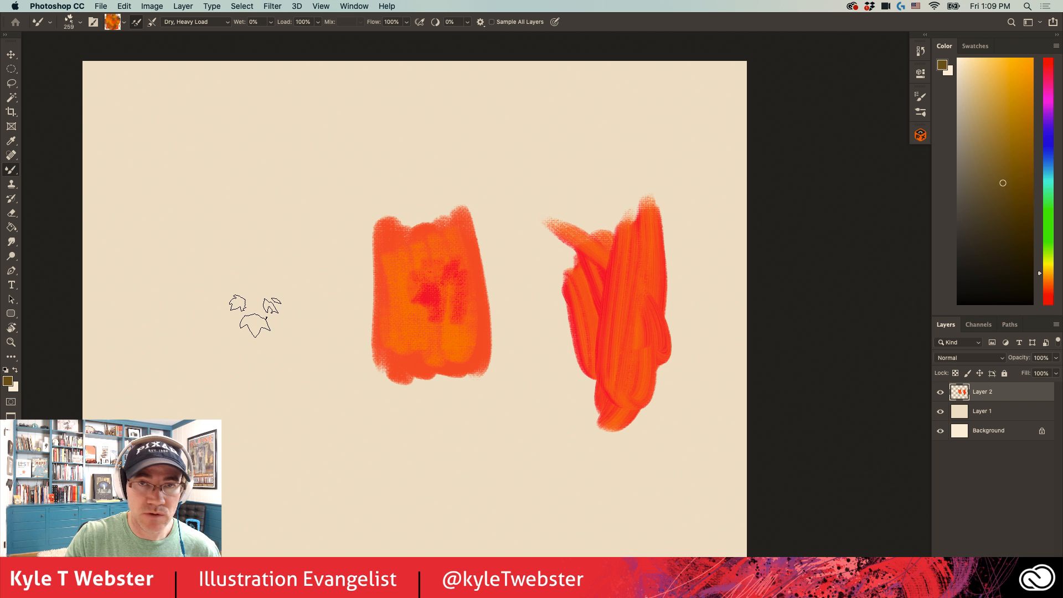
key(space)
drag(313, 327, 406, 322)
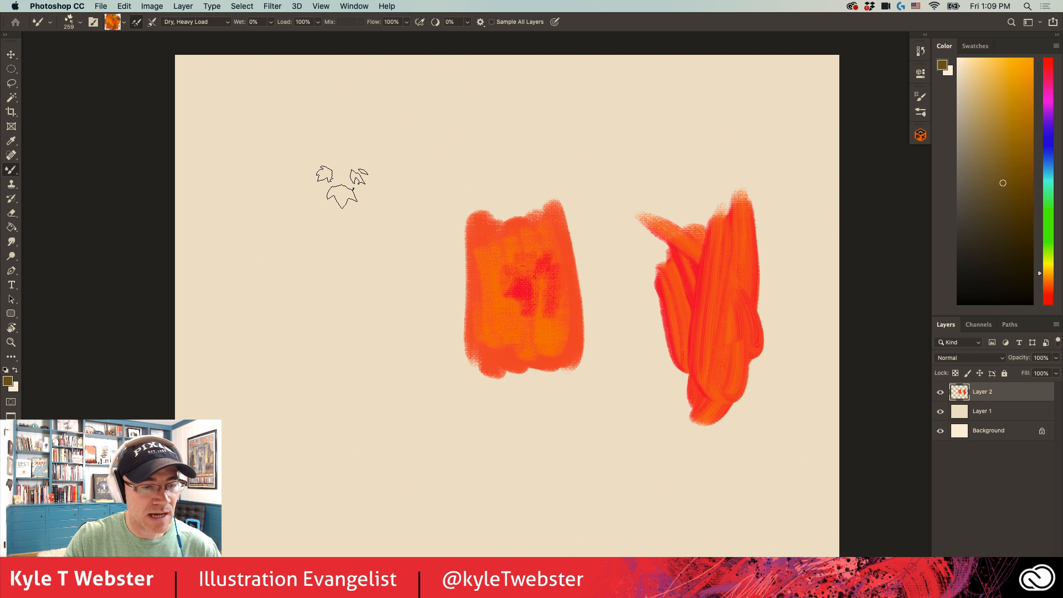
mouse_move(340, 185)
mouse_down()
mouse_move(367, 285)
mouse_move(309, 309)
mouse_move(277, 215)
mouse_move(408, 208)
mouse_move(458, 142)
mouse_move(297, 130)
mouse_move(379, 339)
mouse_move(317, 368)
mouse_move(388, 332)
mouse_move(421, 249)
mouse_move(332, 199)
mouse_up()
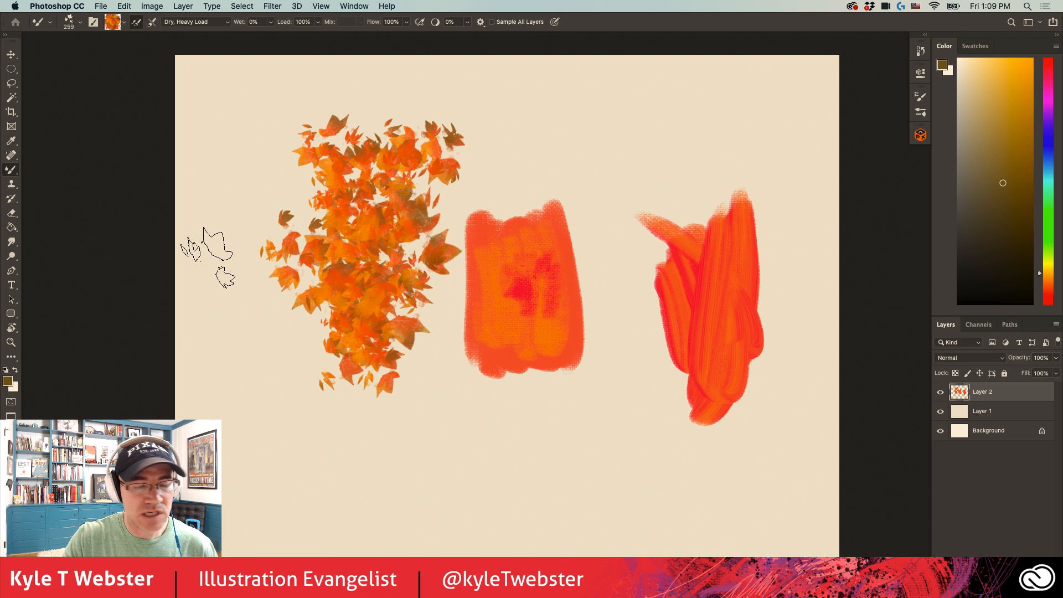
- Clear everything from Layer 2 and paint a loose diagonal drift of autumn leaves across the canvas's centre
key(super+a)
key(BackSpace)
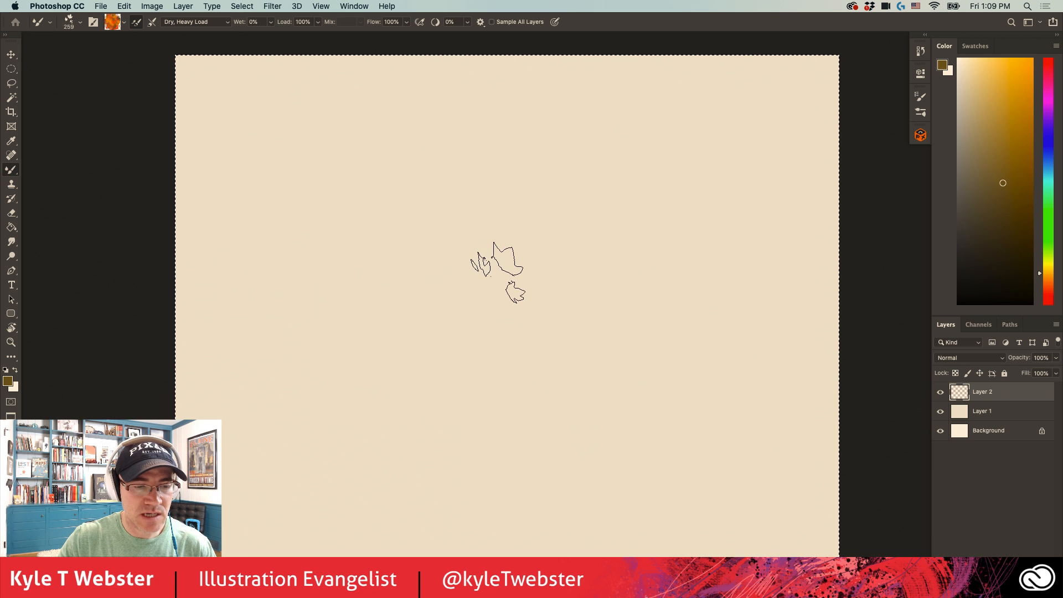
mouse_move(576, 356)
mouse_down()
mouse_move(563, 308)
mouse_move(464, 263)
mouse_move(498, 332)
mouse_move(391, 246)
mouse_up()
- Show the brush settings of the Fall Color Save brush
click(921, 97)
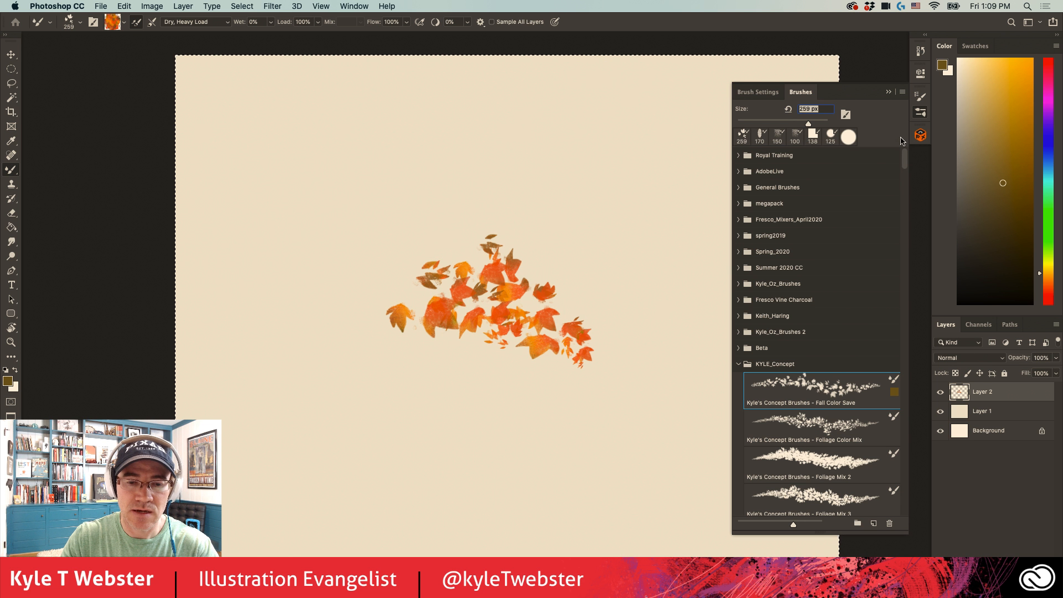
click(758, 92)
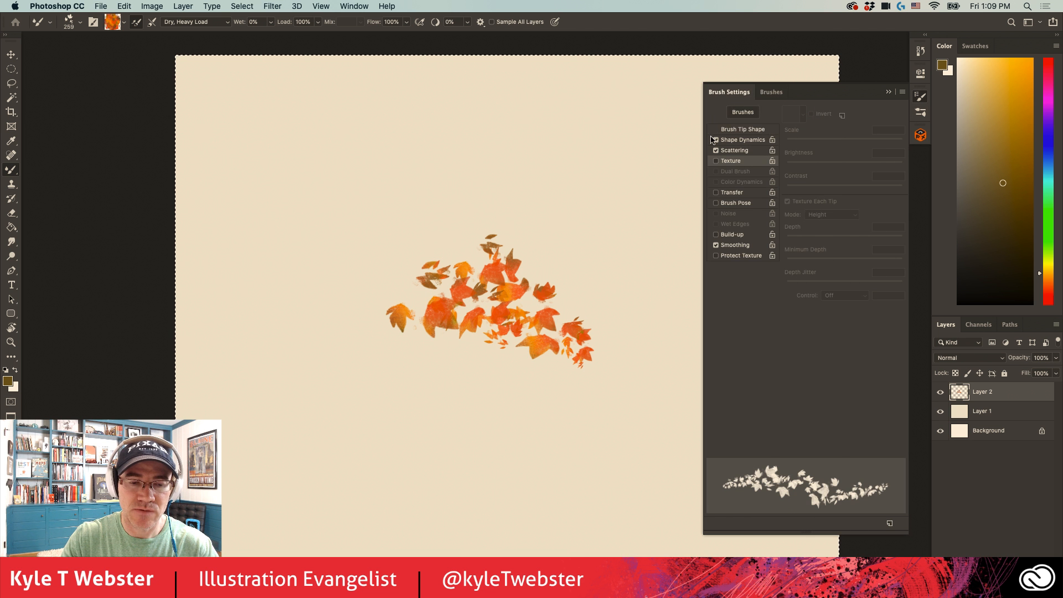
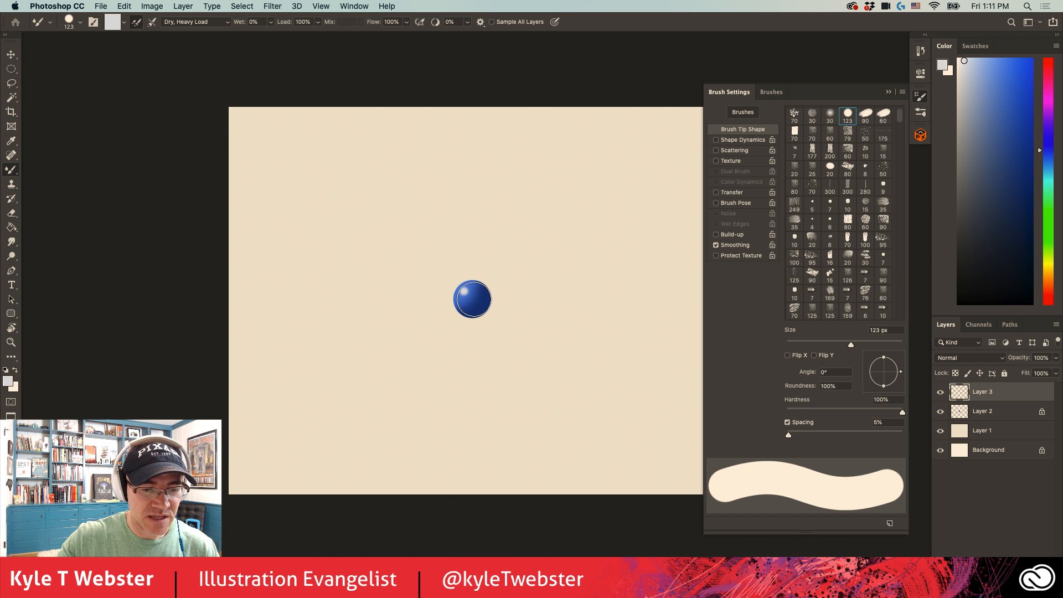
- Enlarge the Mixer Brush to 175 px and load it with the blue sphere on Layer 2
key(bracketright)
key(bracketright)
key(bracketright)
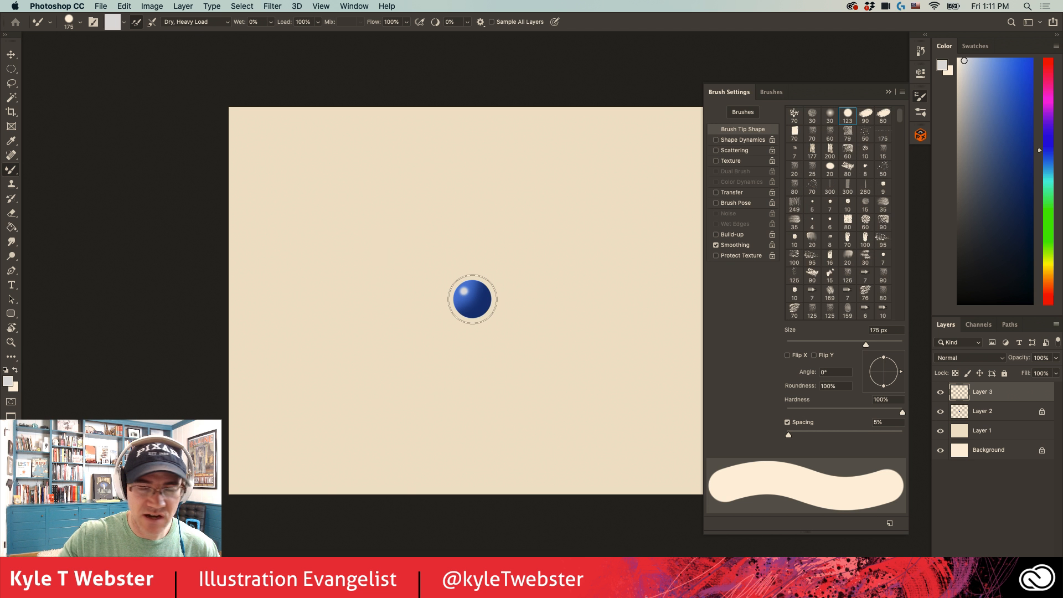
key(super+equal)
key(alt+bracketleft)
click(123, 22)
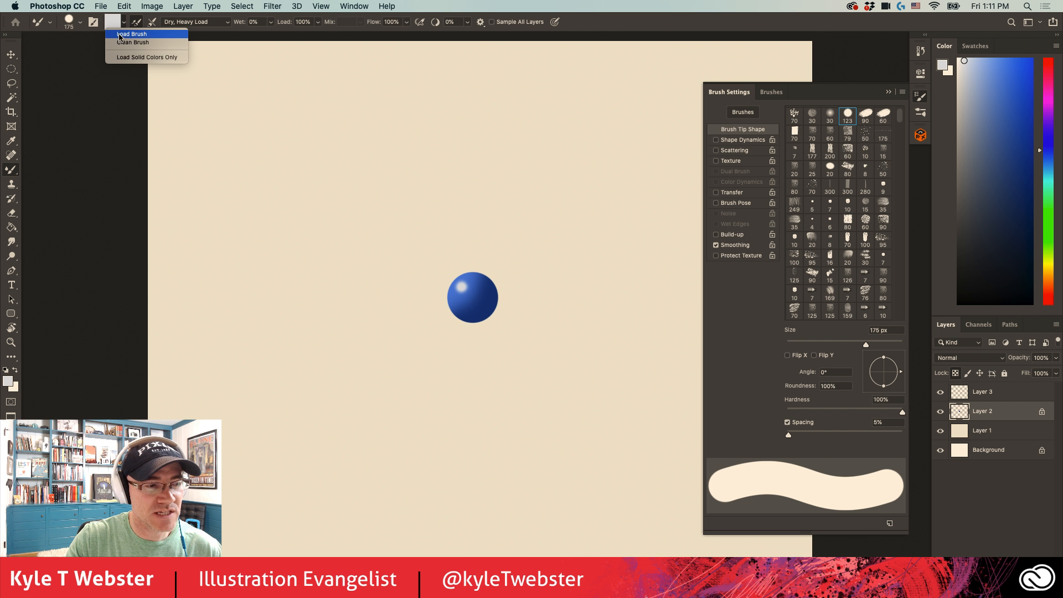
alt+click(472, 294)
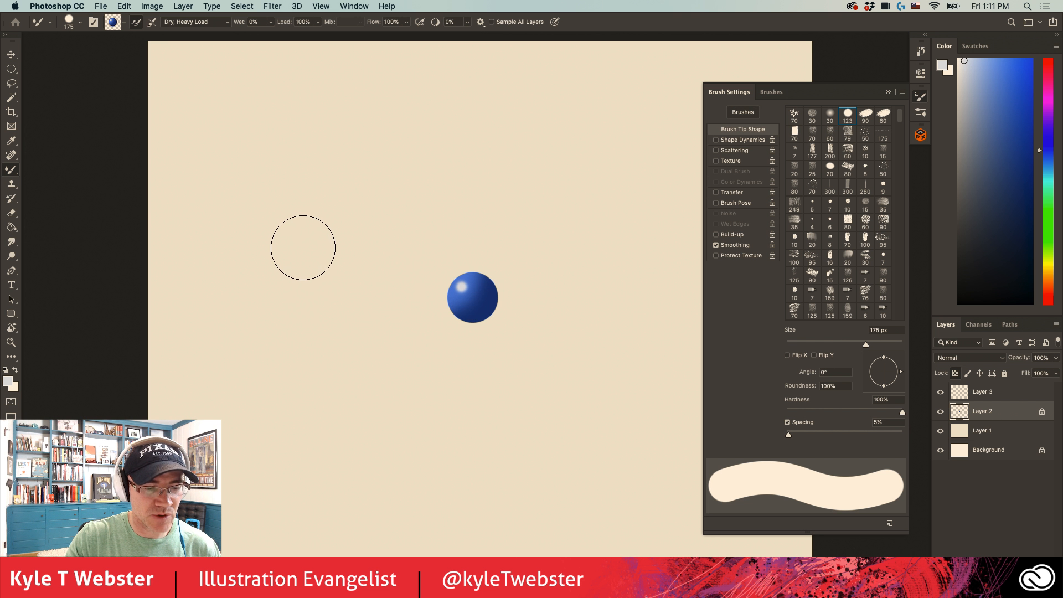
- Hide Layer 2 and Layer 3 and add a new empty layer above Layer 3
click(940, 412)
click(940, 391)
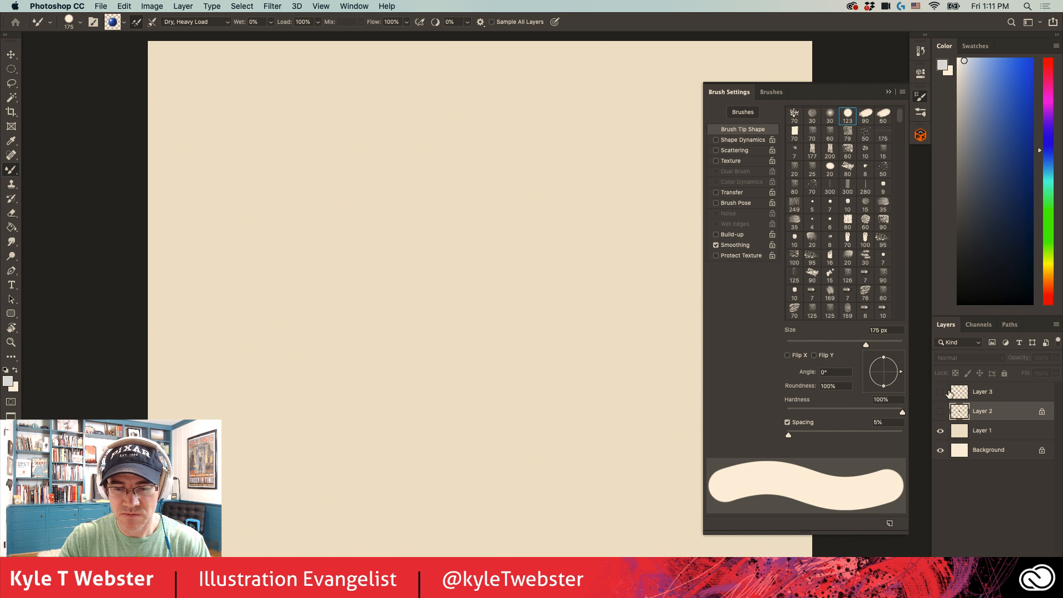
click(986, 391)
key(super+shift+alt+n)
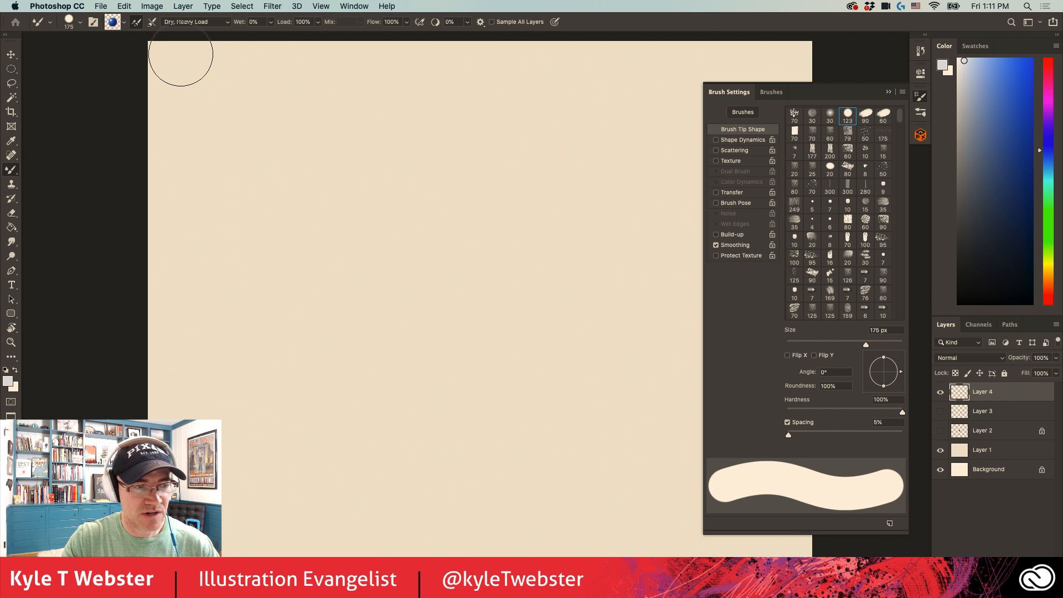
- Set the brush spacing to 1%, paint long overlapping blue tube loops across the canvas, and undo them
drag(788, 434, 786, 435)
mouse_move(614, 220)
mouse_down()
mouse_move(582, 194)
mouse_move(444, 387)
mouse_move(451, 280)
mouse_move(310, 141)
mouse_move(316, 440)
mouse_move(565, 278)
mouse_move(576, 384)
mouse_move(607, 131)
mouse_move(415, 380)
mouse_move(653, 304)
mouse_move(598, 451)
mouse_move(506, 179)
mouse_move(451, 286)
mouse_move(249, 126)
mouse_up()
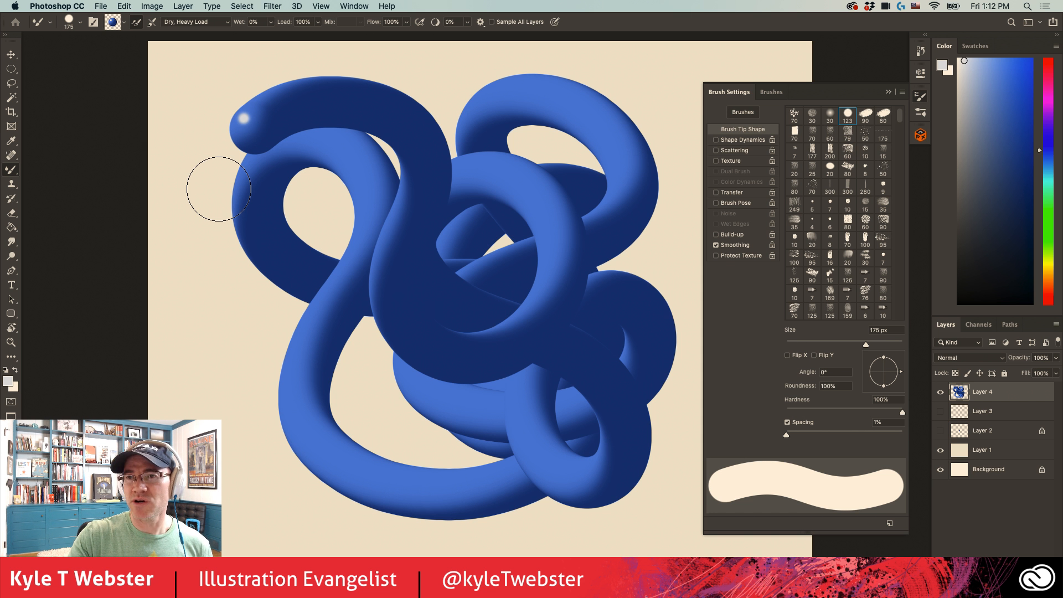
key(super+z)
mouse_move(554, 348)
mouse_down()
mouse_move(522, 254)
mouse_move(603, 407)
mouse_move(511, 396)
mouse_move(482, 469)
mouse_move(454, 471)
mouse_move(355, 327)
mouse_move(357, 205)
mouse_move(353, 244)
mouse_move(396, 343)
mouse_up()
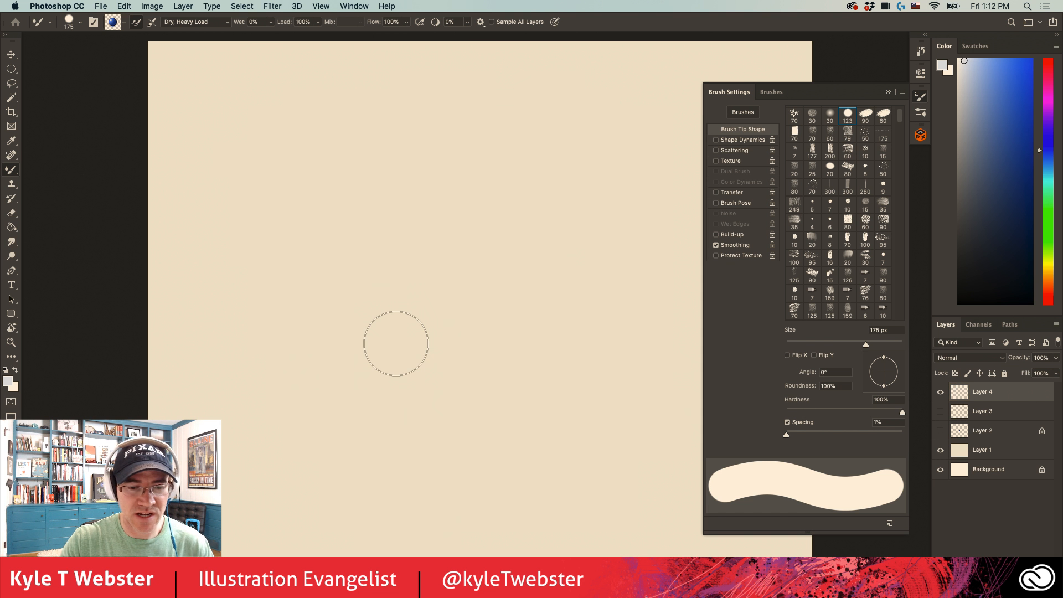
key(super+z)
- Turn on Shape Dynamics, paint a looping trail of separate blue spheres of varying size, and clear Layer 4
click(743, 140)
mouse_move(638, 167)
mouse_down()
mouse_move(496, 181)
mouse_move(299, 316)
mouse_move(417, 367)
mouse_move(467, 491)
mouse_move(664, 507)
mouse_up()
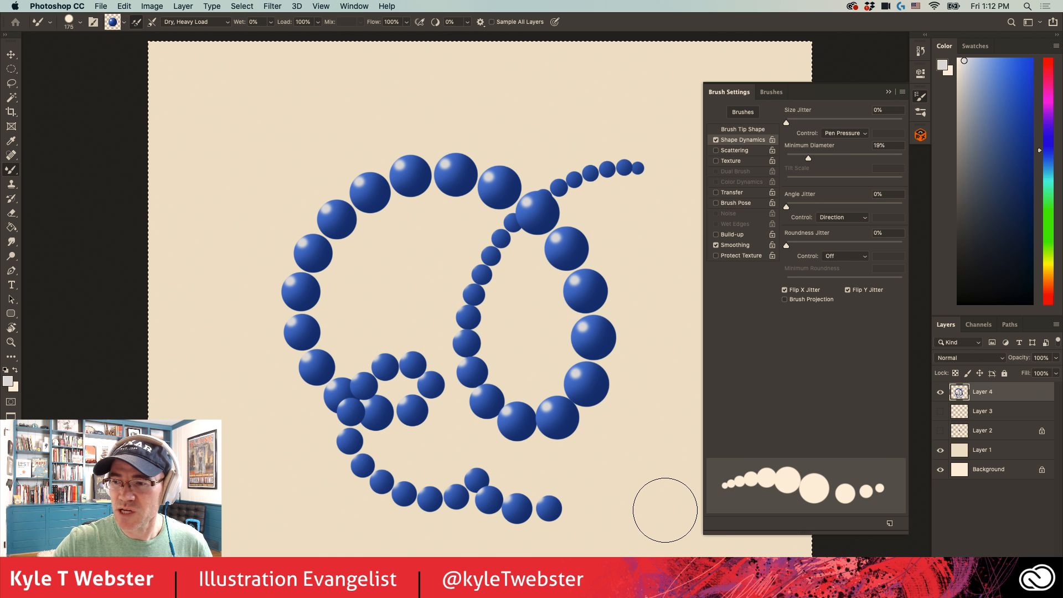
key(super+a)
key(BackSpace)
key(super+d)
- Switch to the Brush tool with the Hard Round brush and paint a looping blue scribble in the canvas's centre
click(11, 170)
click(26, 167)
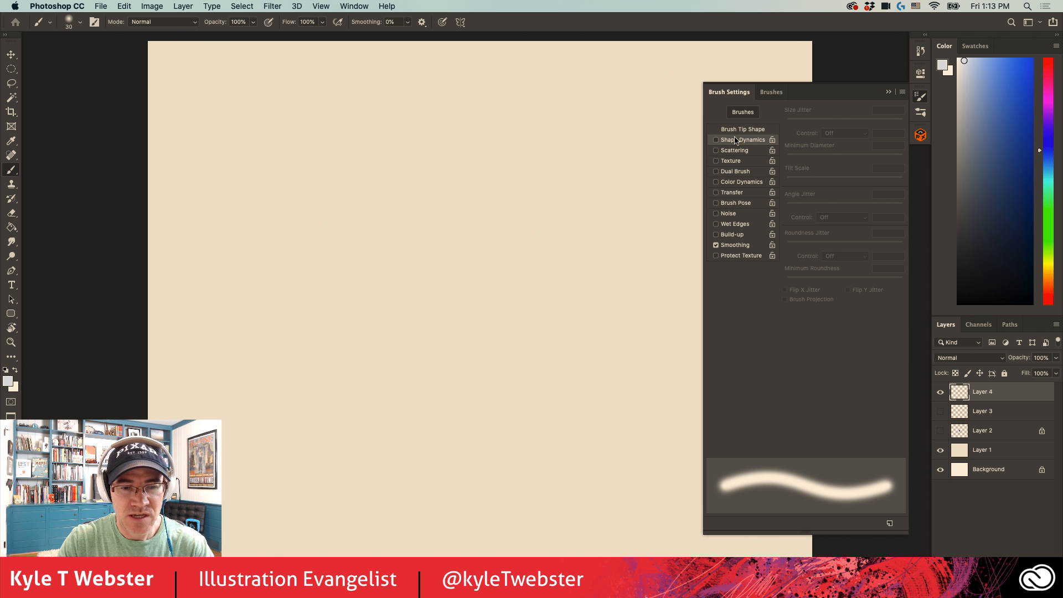
click(771, 91)
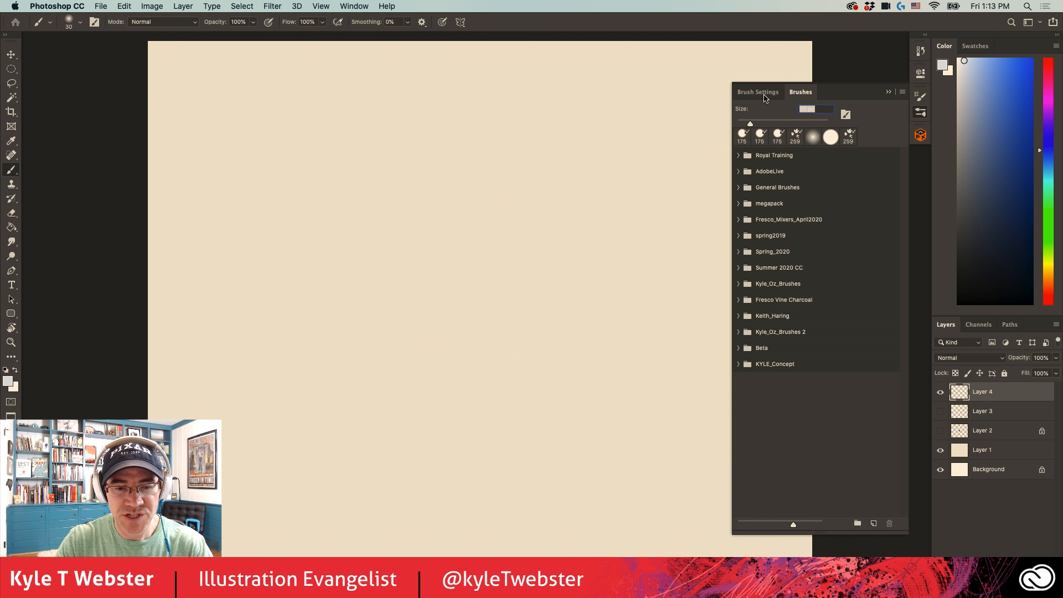
click(737, 187)
click(815, 249)
click(1016, 82)
mouse_move(613, 223)
mouse_down()
mouse_move(377, 325)
mouse_move(350, 324)
mouse_up()
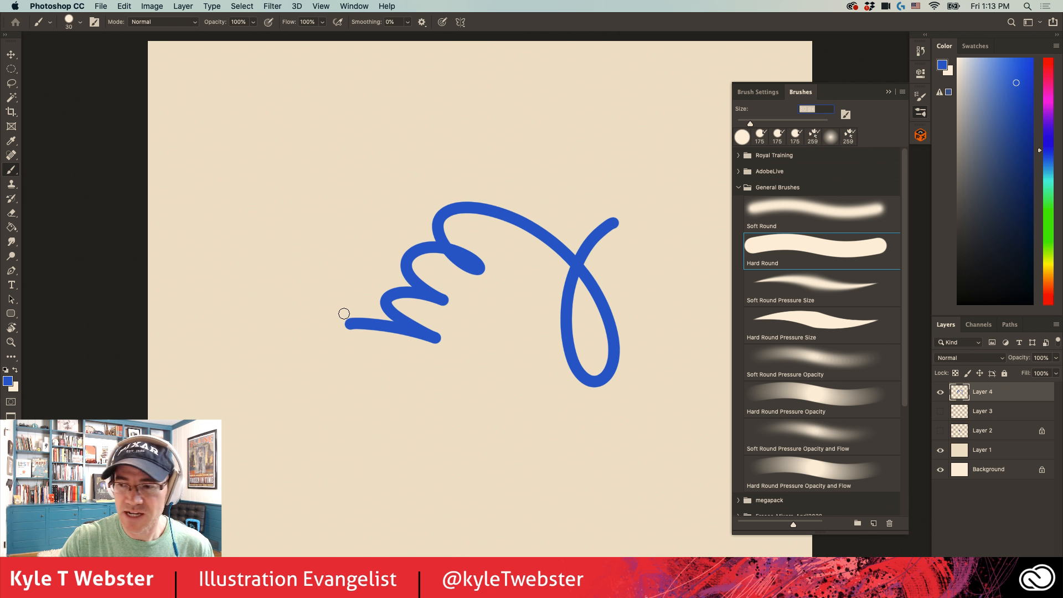
- Enlarge the brush to 90 px, set its spacing to 108%, and paint a wide C-shaped arc of blue dots around the scribble
key(bracketright)
key(bracketright)
key(bracketright)
key(bracketright)
key(bracketright)
key(bracketright)
key(bracketright)
key(bracketright)
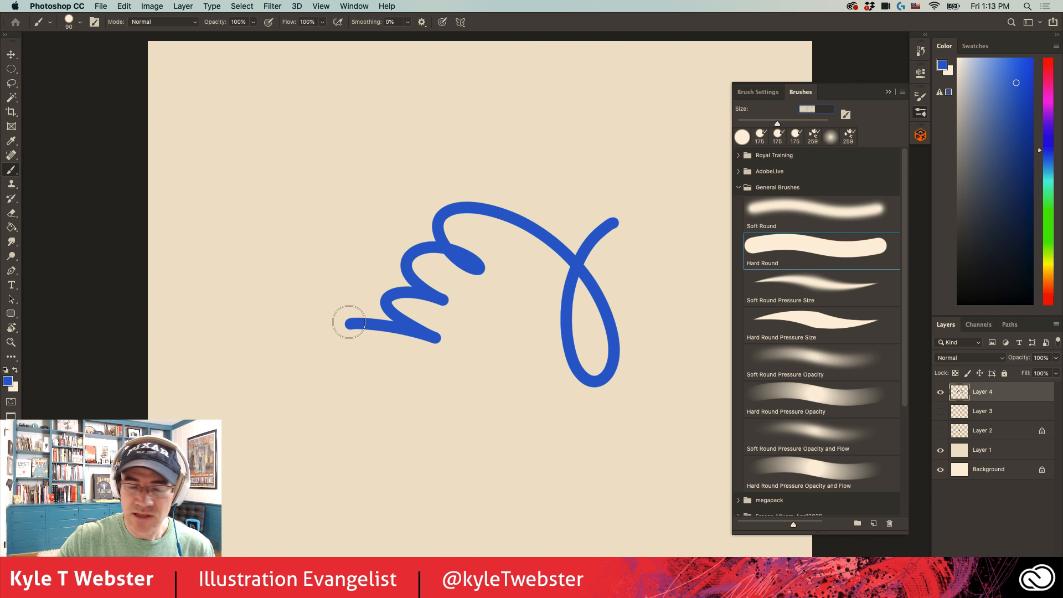
click(738, 187)
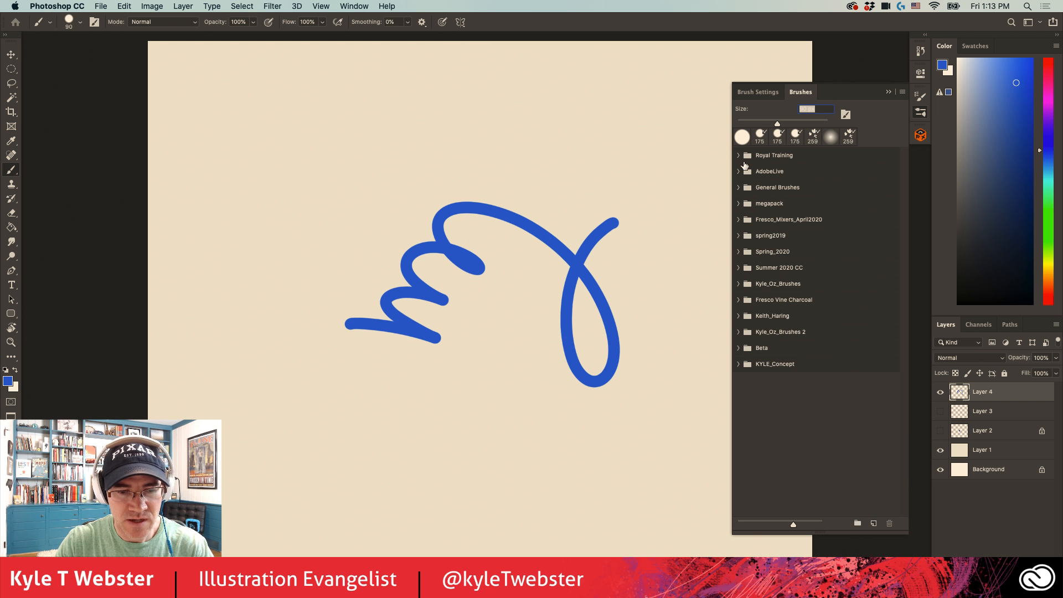
click(751, 92)
click(737, 129)
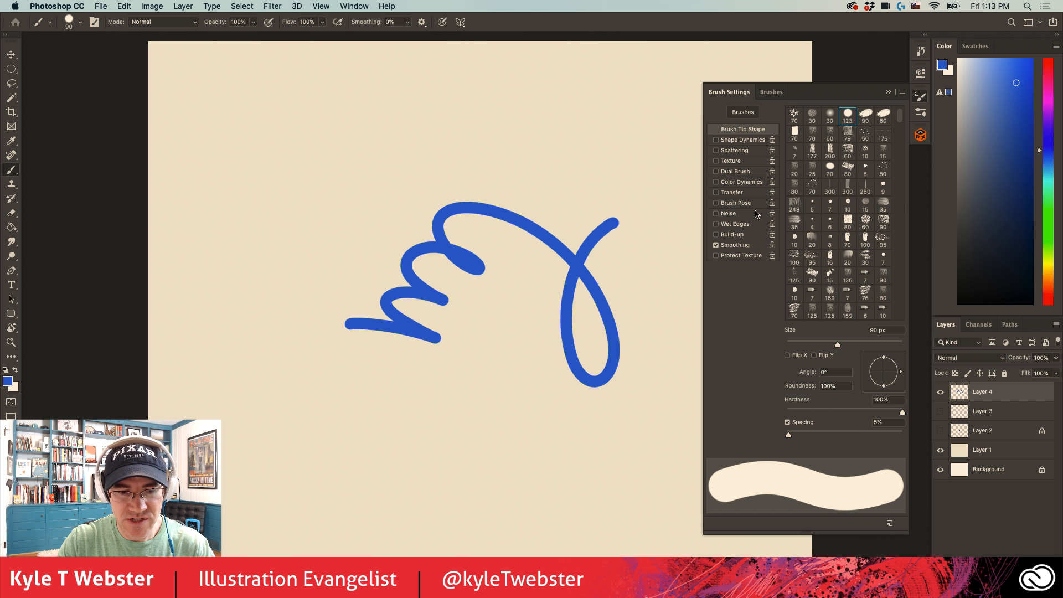
drag(792, 436, 847, 435)
mouse_move(618, 123)
mouse_down()
mouse_move(409, 137)
mouse_move(261, 233)
mouse_move(244, 358)
mouse_move(529, 458)
mouse_up()
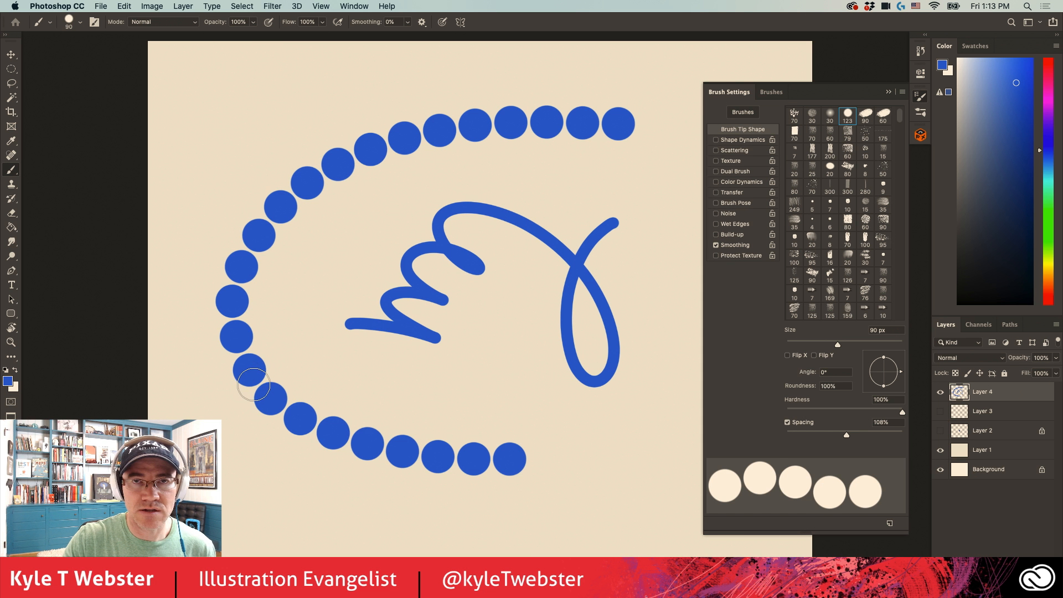
- Undo both blue strokes and turn on Color Dynamics with the foreground/background control off and Hue Jitter at 0%
key(ctrl+z)
key(ctrl+z)
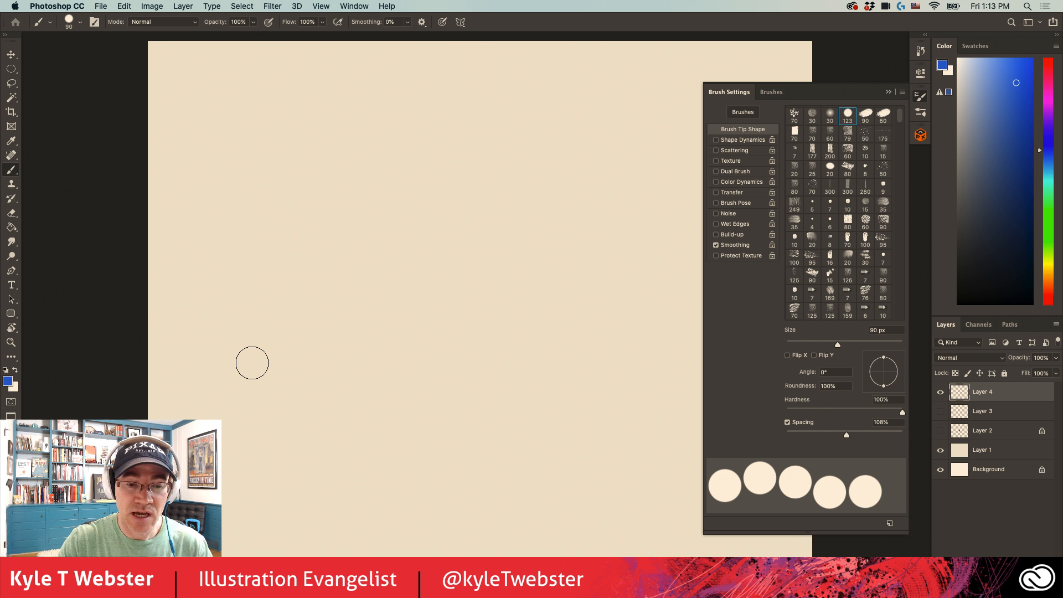
click(729, 183)
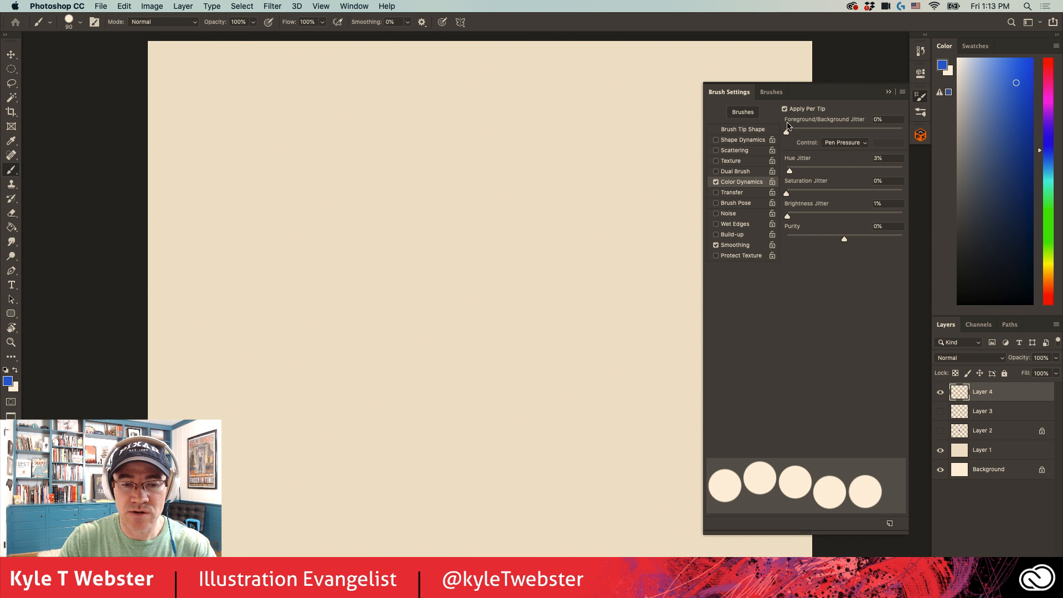
click(831, 144)
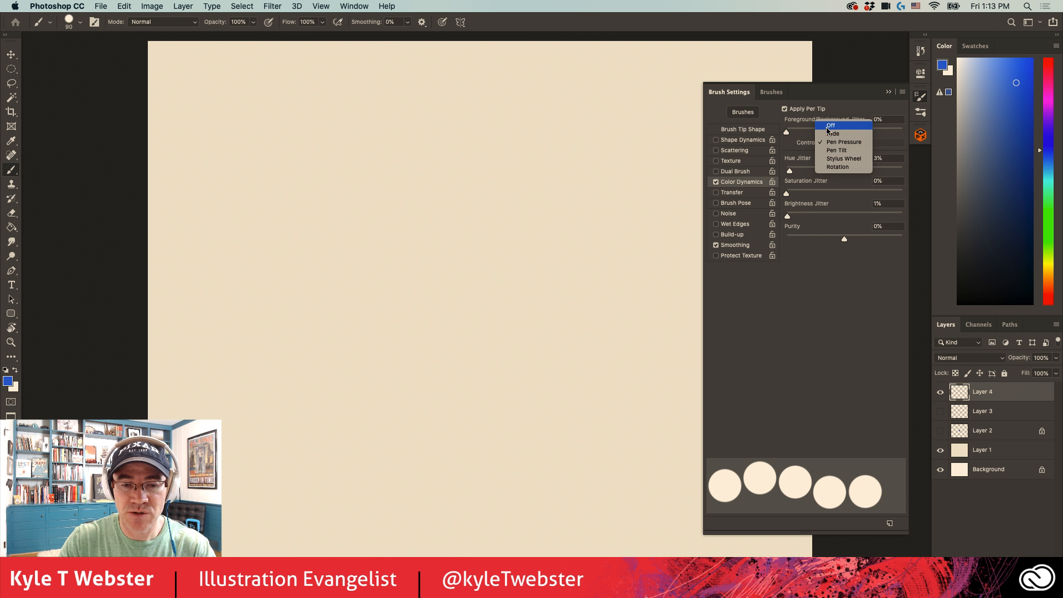
click(829, 126)
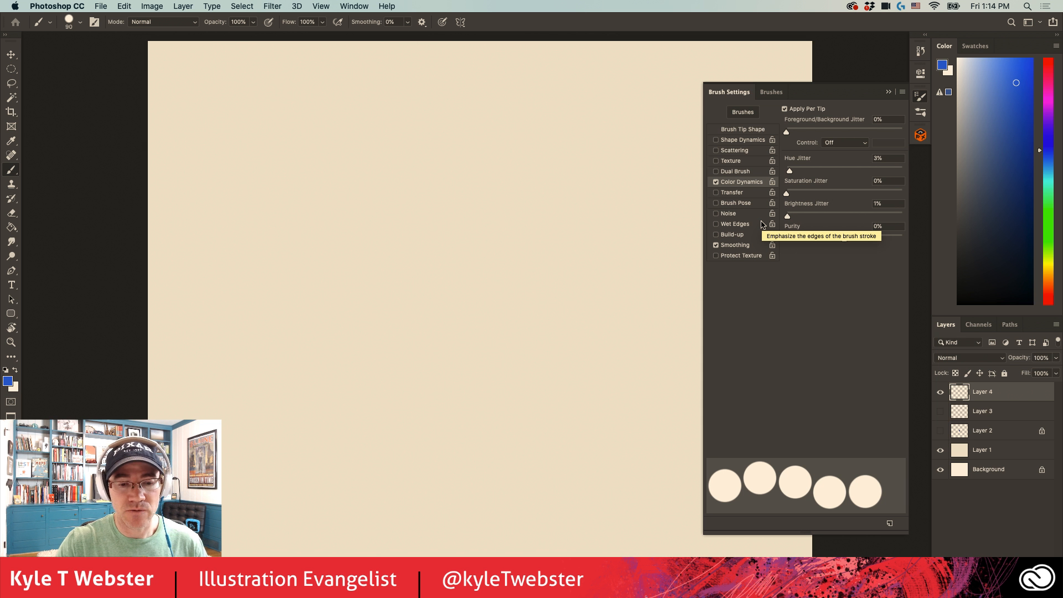
drag(789, 171, 786, 170)
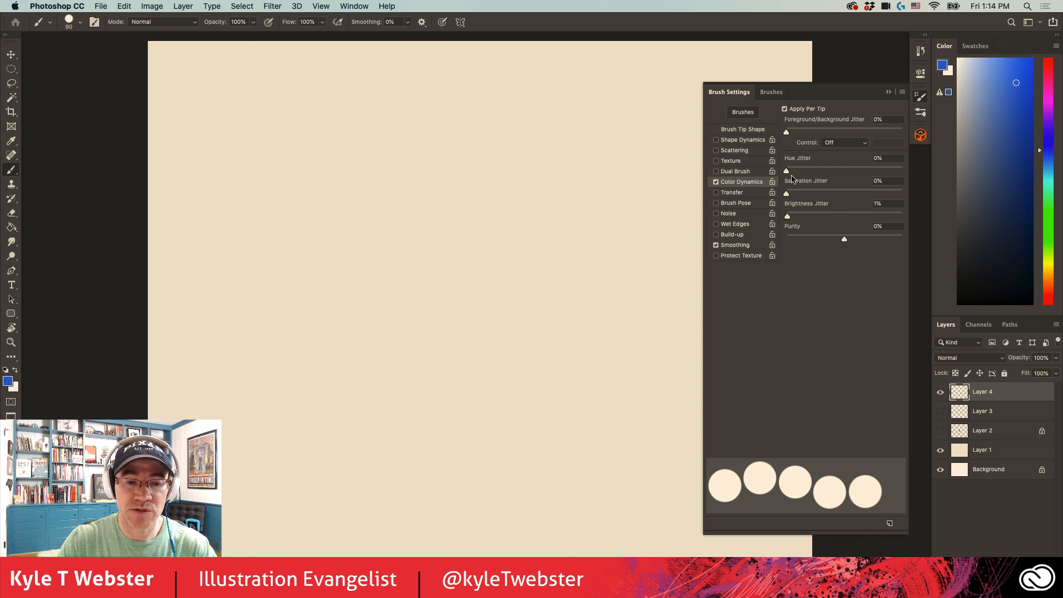
- Pick a bright orange foreground colour and paint a looping line of dots across the canvas
click(1048, 281)
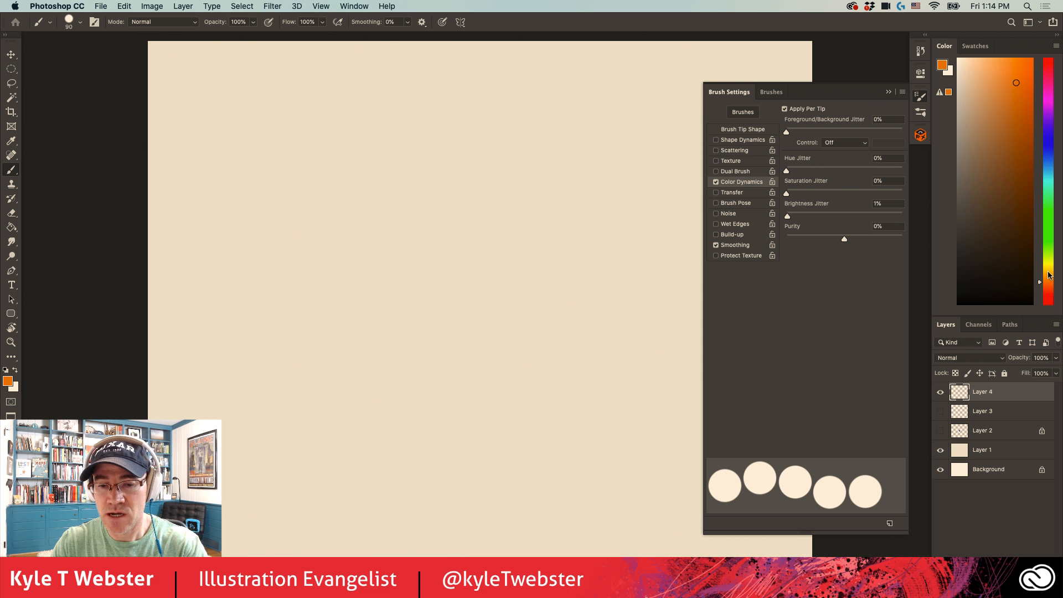
click(1013, 63)
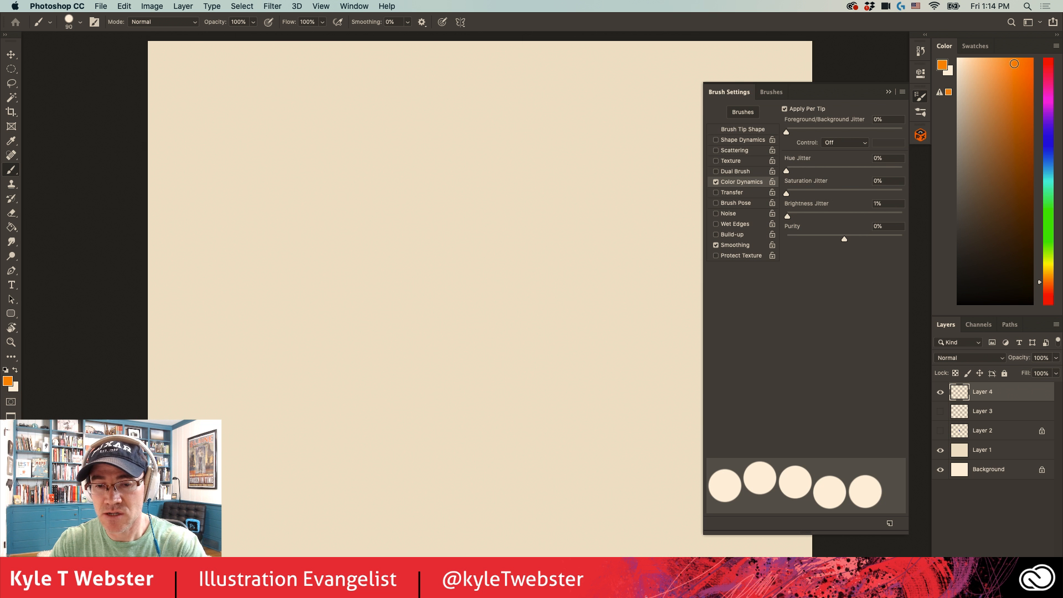
click(1048, 286)
click(1012, 69)
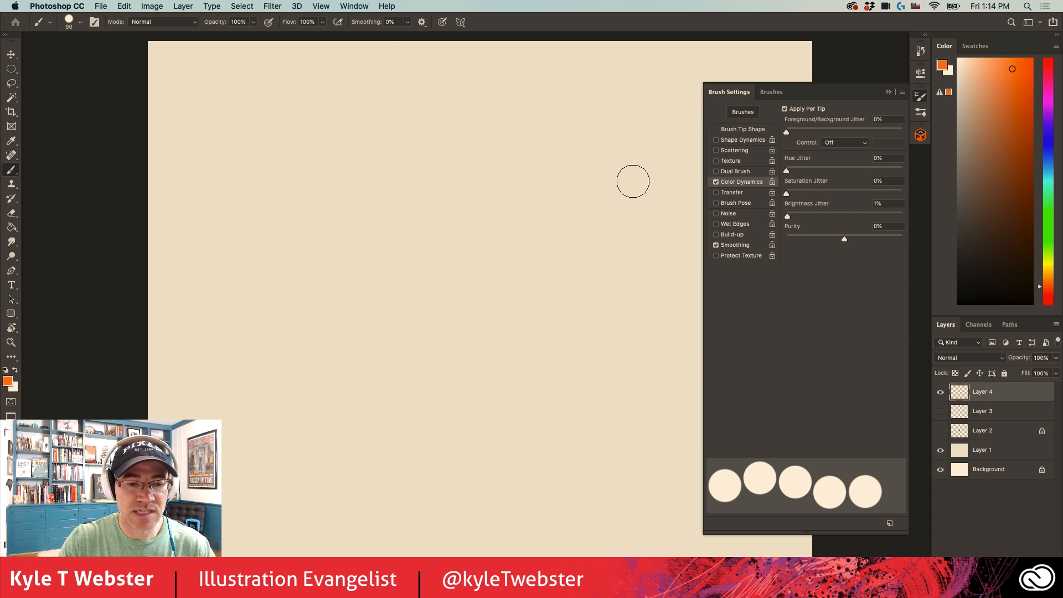
mouse_move(631, 180)
mouse_down()
mouse_move(583, 210)
mouse_move(586, 371)
mouse_move(576, 228)
mouse_move(365, 246)
mouse_move(438, 288)
mouse_move(239, 274)
mouse_up()
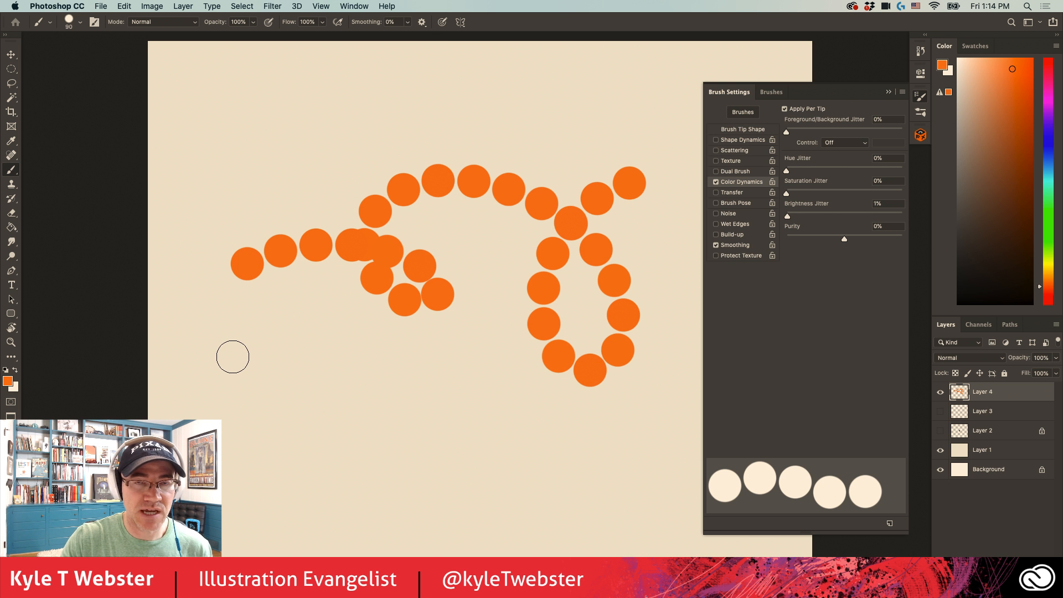
- Undo the orange dots, set Hue Jitter to 20%, and paint a looping line of multicoloured dots
key(super+z)
drag(786, 171, 809, 171)
drag(657, 196, 273, 291)
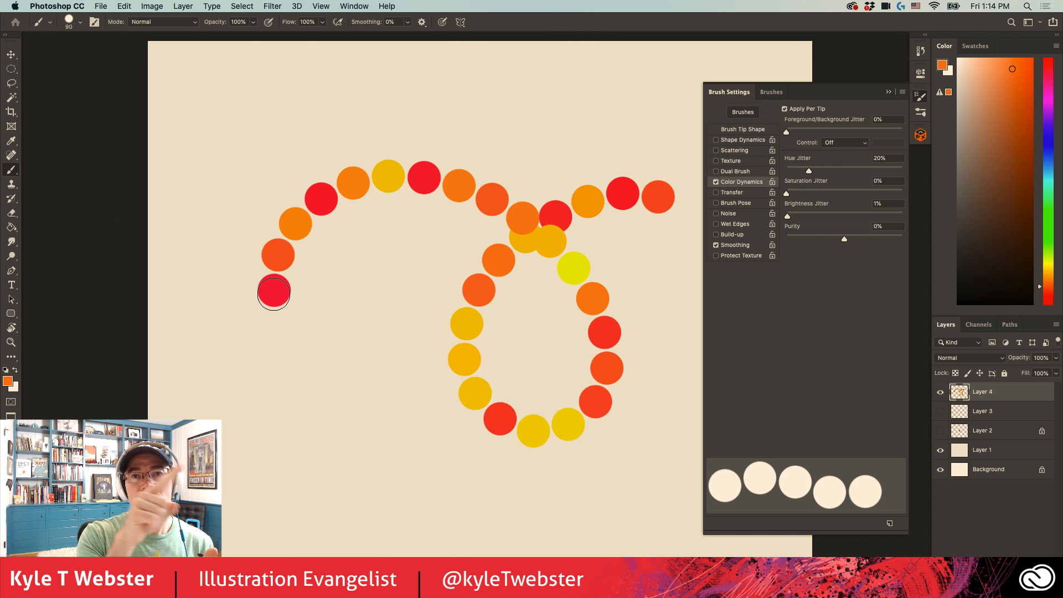
- Clear Layer 4 and paint looping lines of orange dots with Hue Jitter at 0% and Saturation Jitter at 64%
key(super+a)
key(BackSpace)
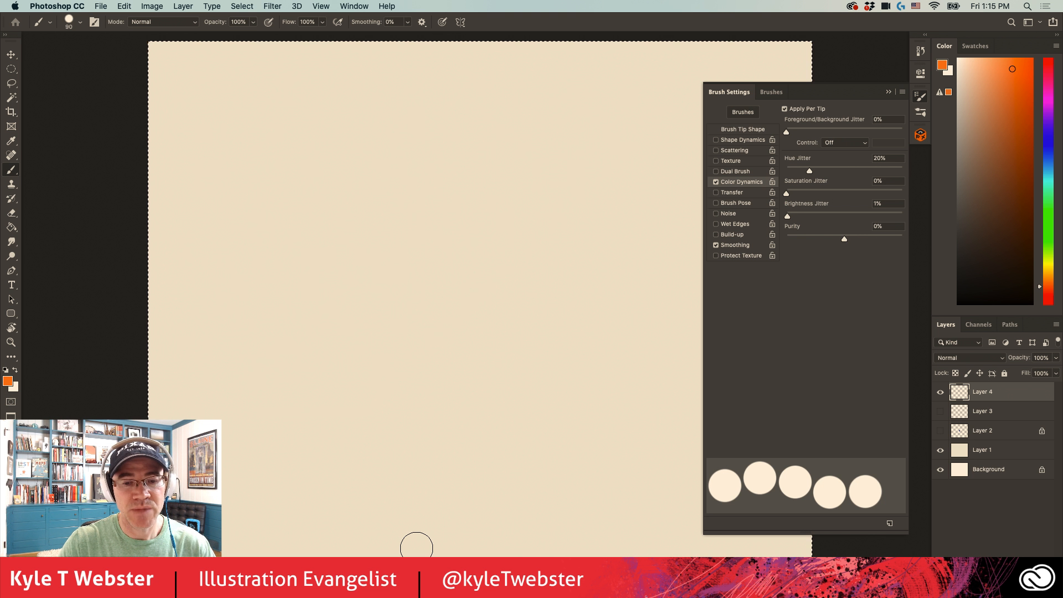
drag(788, 192, 813, 192)
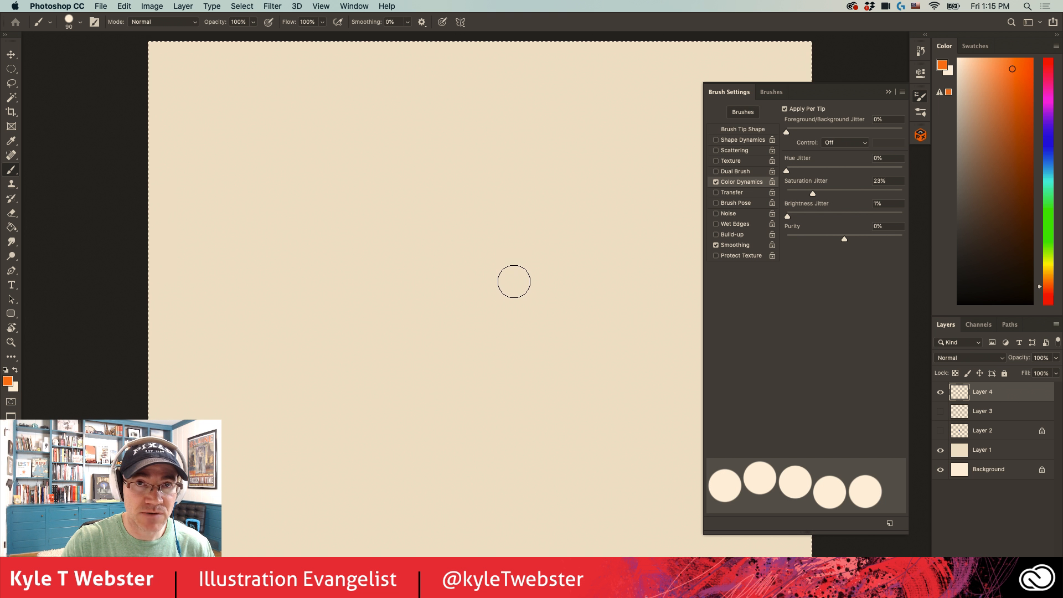
drag(513, 281, 609, 354)
- Compare a pale and a vivid orange dot in the Color Picker and keep the vivid orange as the foreground colour
key(super+equal)
key(super+equal)
alt+click(423, 106)
click(8, 381)
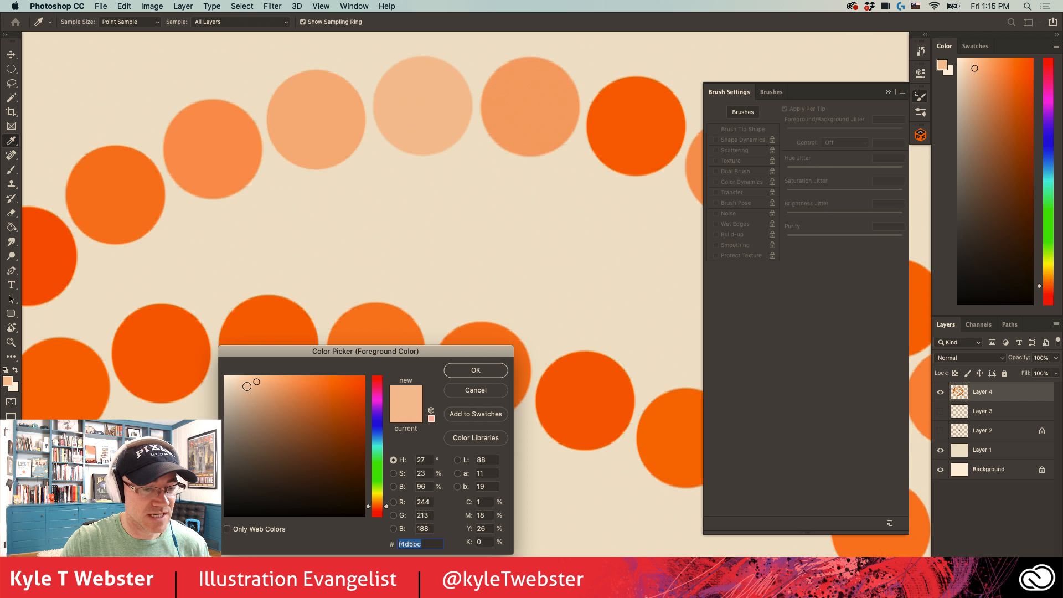
click(643, 132)
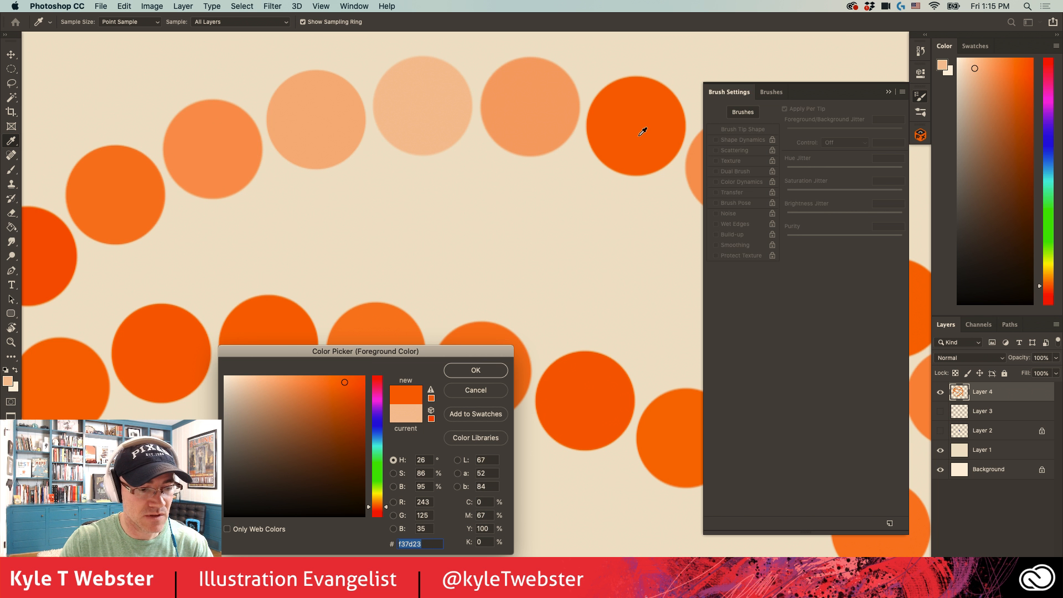
click(475, 370)
key(b)
key(super+minus)
key(super+minus)
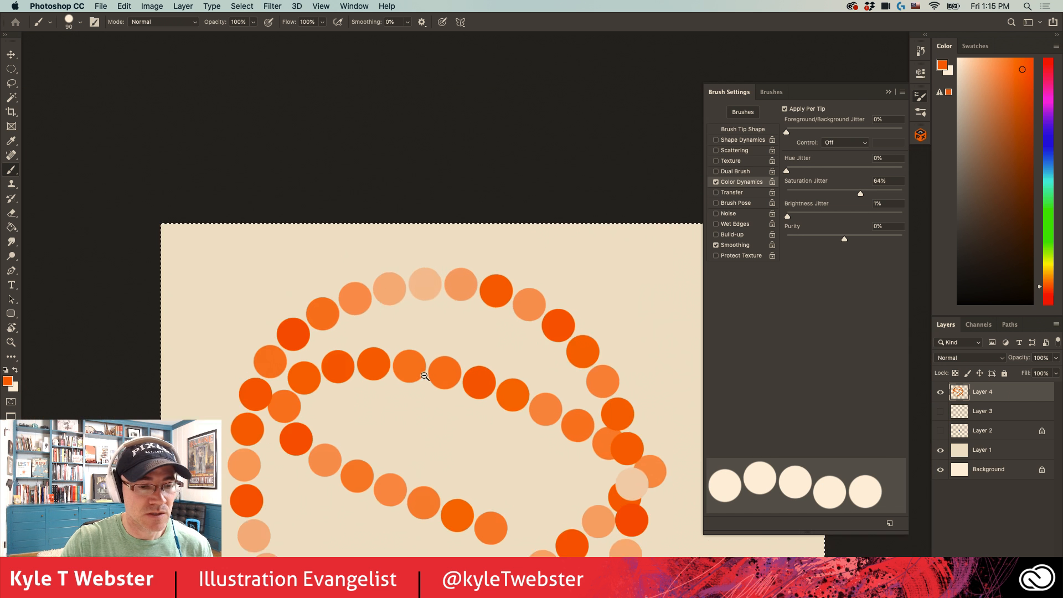
drag(352, 320, 332, 264)
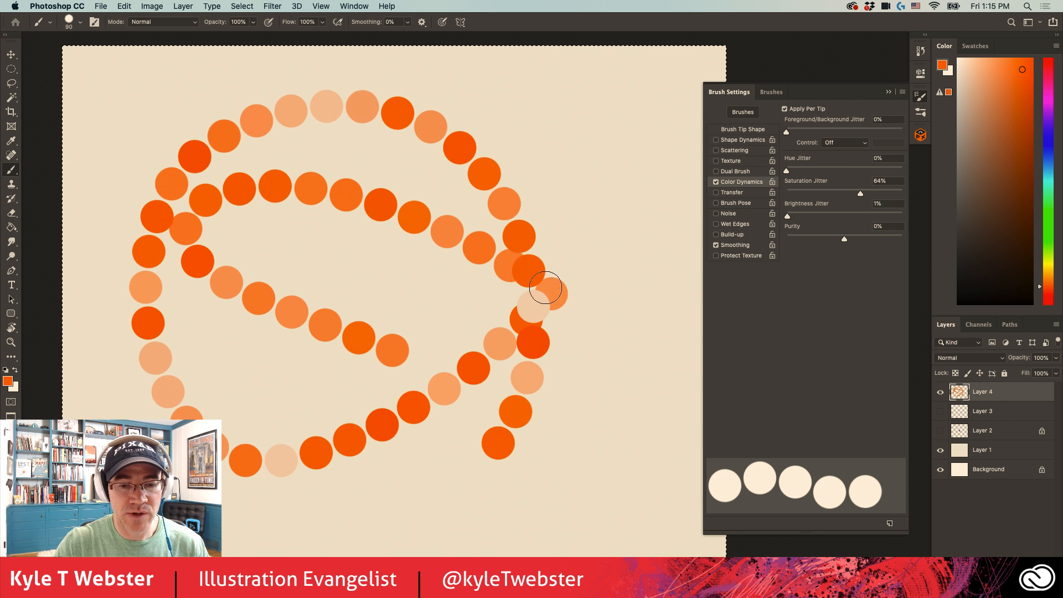
- Raise the Brightness Jitter strongly and paint another long line of dots across the canvas
scroll(546, 289, up, 1)
drag(787, 216, 851, 216)
mouse_move(641, 148)
mouse_down()
mouse_move(651, 252)
mouse_move(638, 359)
mouse_move(612, 422)
mouse_move(549, 482)
mouse_move(458, 505)
mouse_move(364, 456)
mouse_move(330, 382)
mouse_move(336, 270)
mouse_move(402, 202)
mouse_move(477, 244)
mouse_move(465, 319)
mouse_move(358, 384)
mouse_move(232, 363)
mouse_move(247, 340)
mouse_move(232, 446)
mouse_up()
- Clear Layer 4, set Hue Jitter to 22%, Saturation Jitter to 47% and Brightness Jitter to 48%, and paint a looping dot trail
key(Delete)
drag(786, 171, 811, 171)
drag(861, 194, 841, 193)
drag(852, 217, 842, 216)
mouse_move(550, 184)
mouse_down()
mouse_move(434, 428)
mouse_move(261, 168)
mouse_move(240, 308)
mouse_move(382, 498)
mouse_up()
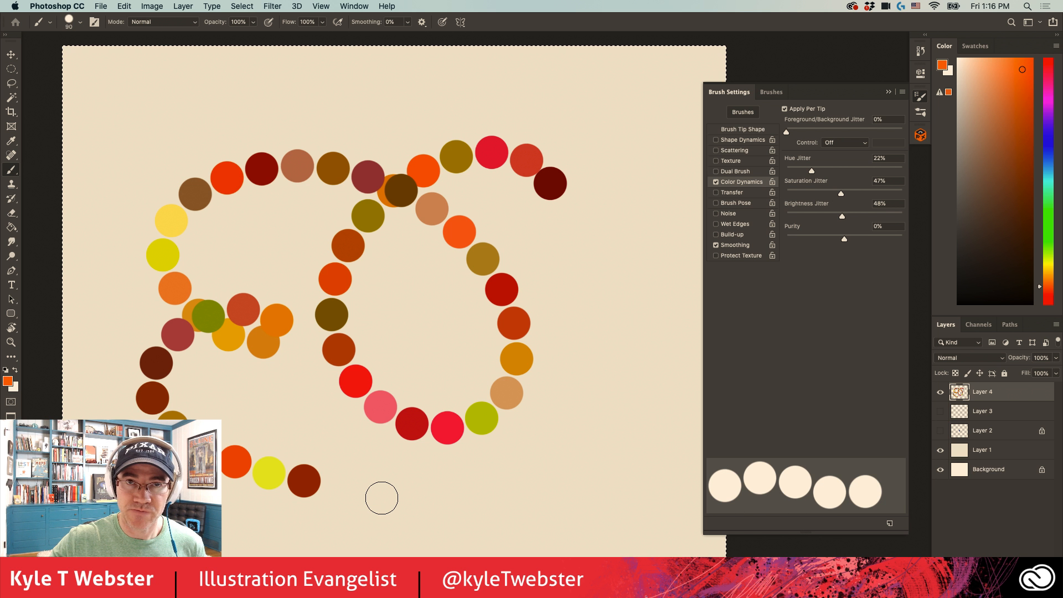
- Clear Layer 4 and select the Kyle's Paintbox - Gooey brush from the megapack group
key(Delete)
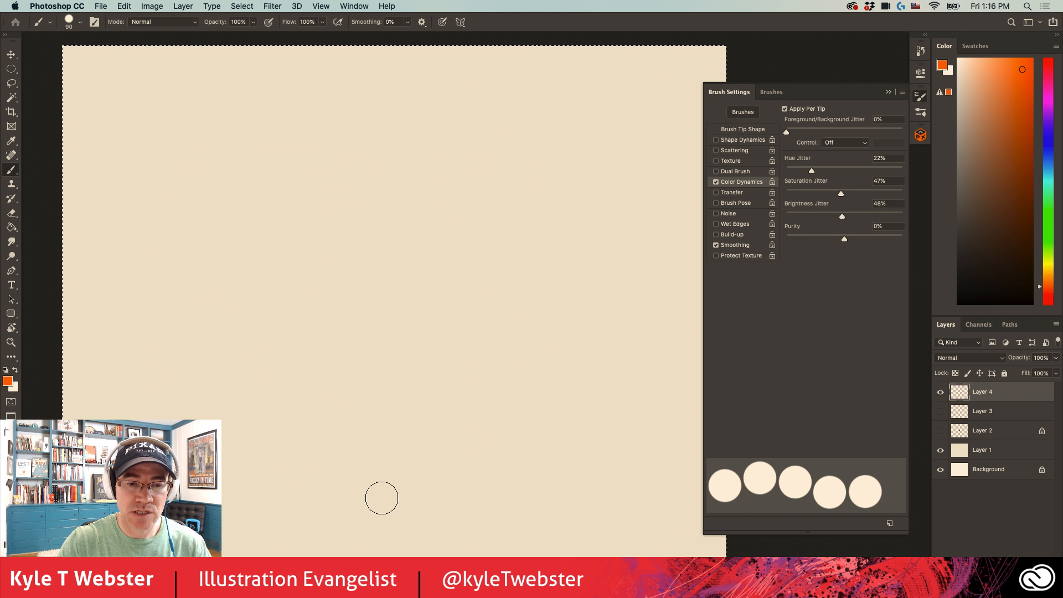
click(743, 112)
click(738, 203)
scroll(761, 276, down, 20)
scroll(760, 273, up, 1)
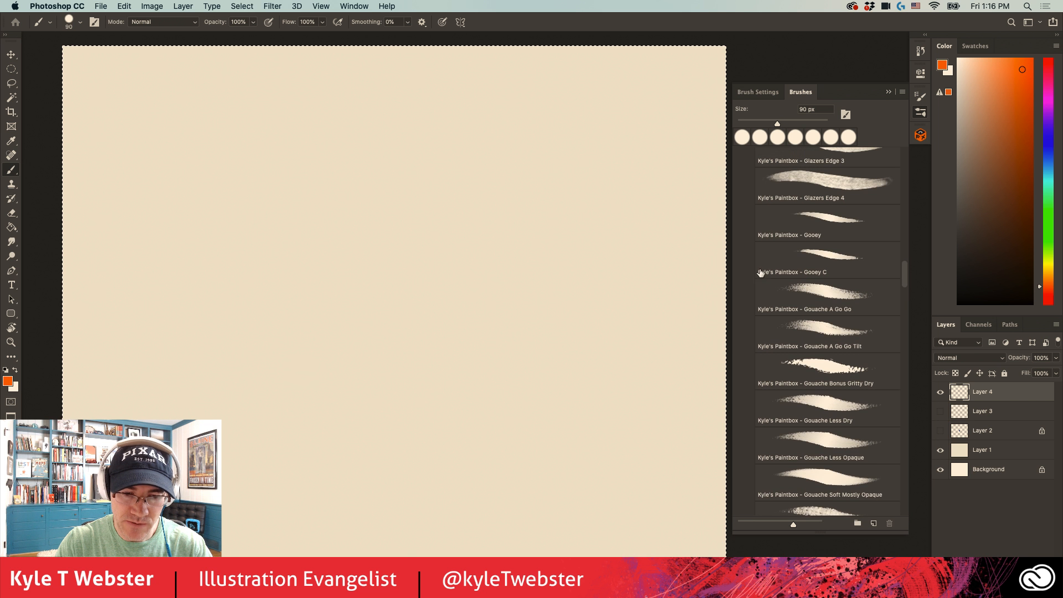
click(786, 224)
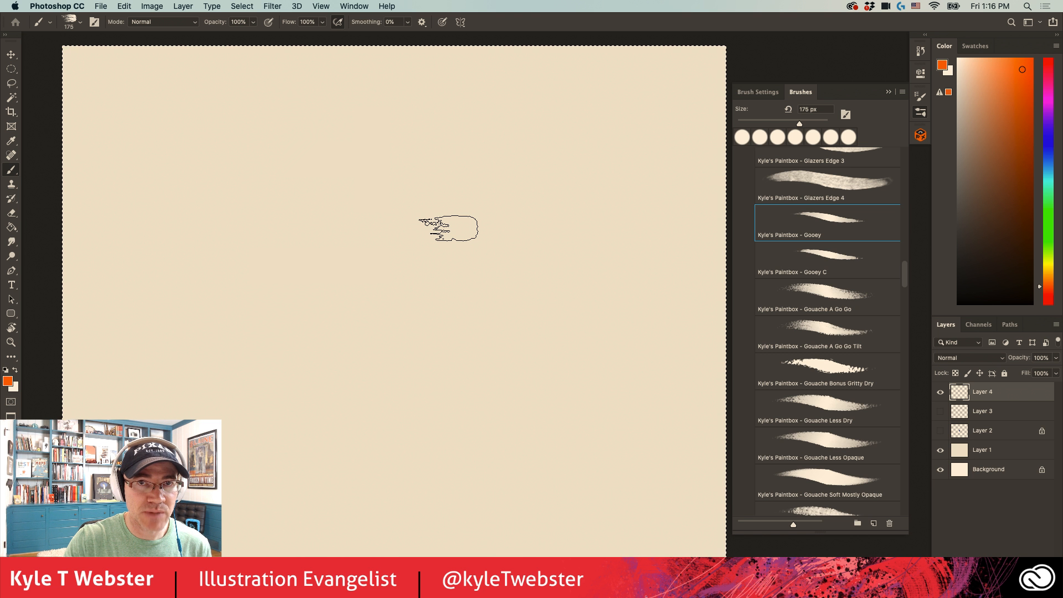
- Paint a vivid orange patch near the canvas centre and a second patch beside it in a softer, muted orange
mouse_move(505, 192)
mouse_down()
mouse_move(497, 349)
mouse_move(492, 240)
mouse_move(478, 295)
mouse_move(455, 304)
mouse_move(431, 356)
mouse_move(437, 296)
mouse_move(464, 286)
mouse_move(451, 267)
mouse_move(514, 305)
mouse_up()
click(995, 85)
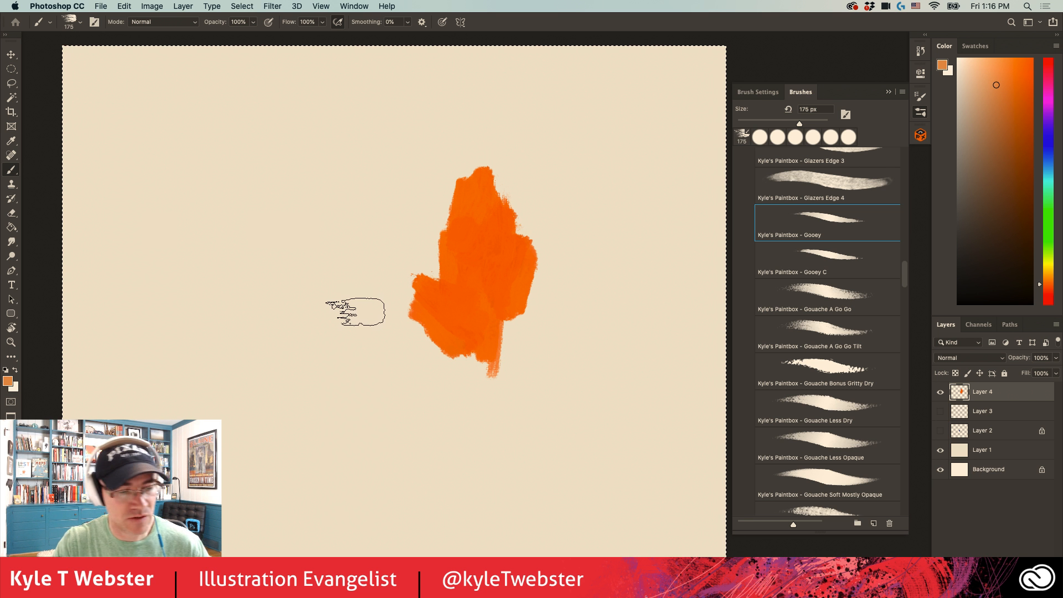
mouse_move(335, 310)
mouse_down()
mouse_move(362, 375)
mouse_move(338, 360)
mouse_move(363, 301)
mouse_move(369, 349)
mouse_move(345, 276)
mouse_move(339, 309)
mouse_move(307, 334)
mouse_move(307, 289)
mouse_move(320, 270)
mouse_move(296, 281)
mouse_move(289, 259)
mouse_move(282, 281)
mouse_move(293, 249)
mouse_up()
- Zoom in on the muted orange patch and extend it with broad overlapping strokes on both sides
key(super+d)
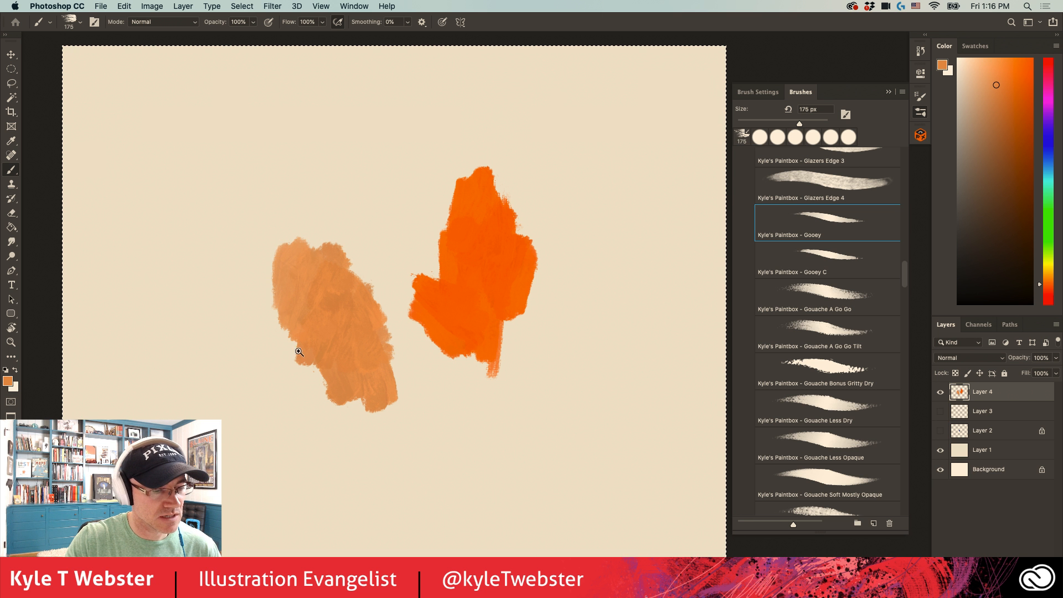
super+click(299, 355)
drag(285, 364, 355, 361)
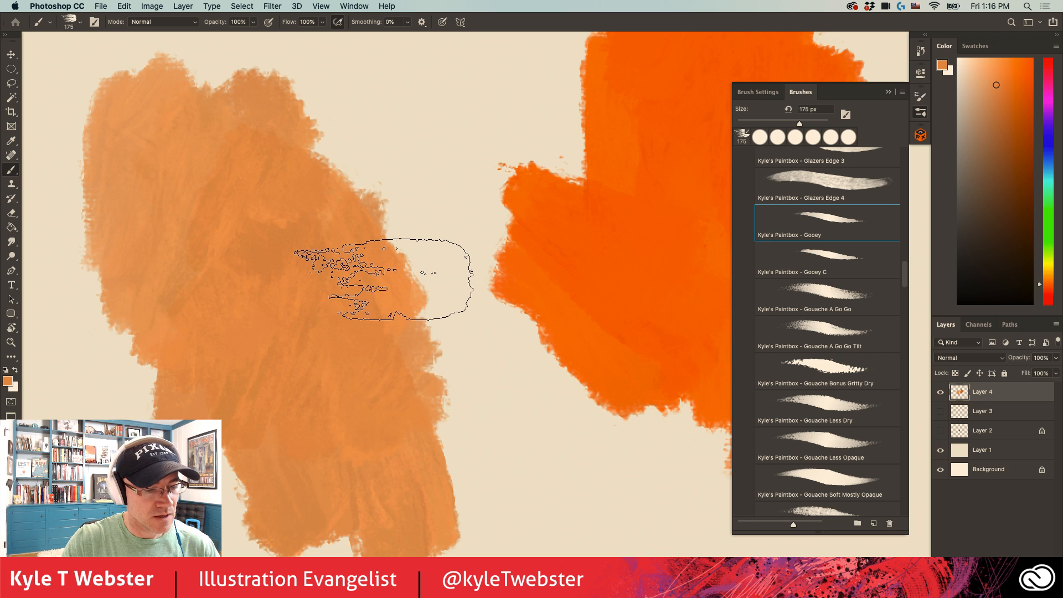
drag(383, 279, 410, 431)
mouse_move(411, 252)
mouse_down()
mouse_move(445, 424)
mouse_move(420, 185)
mouse_move(431, 199)
mouse_move(451, 382)
mouse_move(380, 227)
mouse_up()
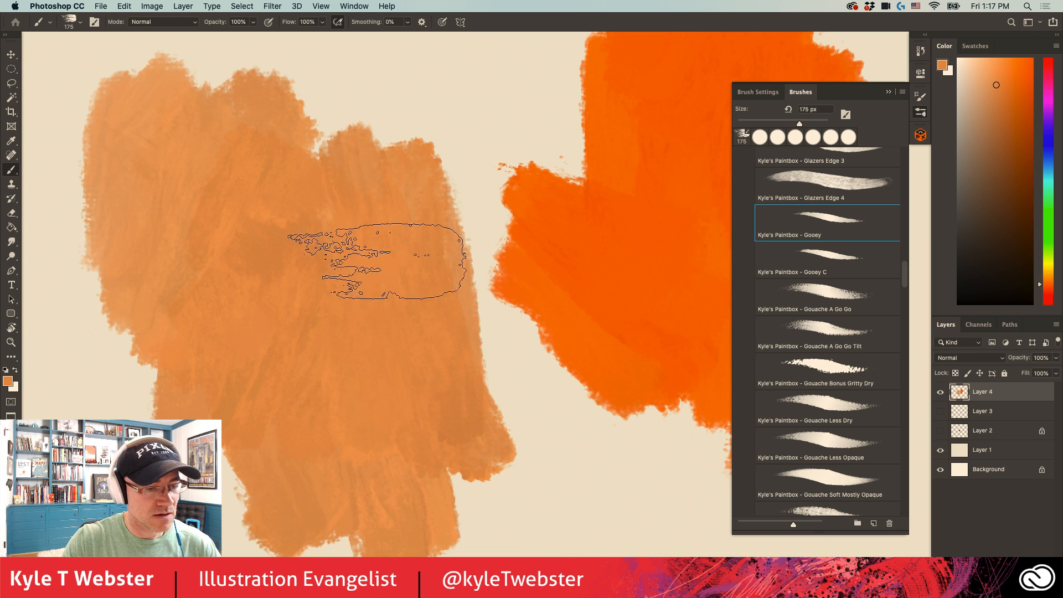
drag(366, 388, 473, 323)
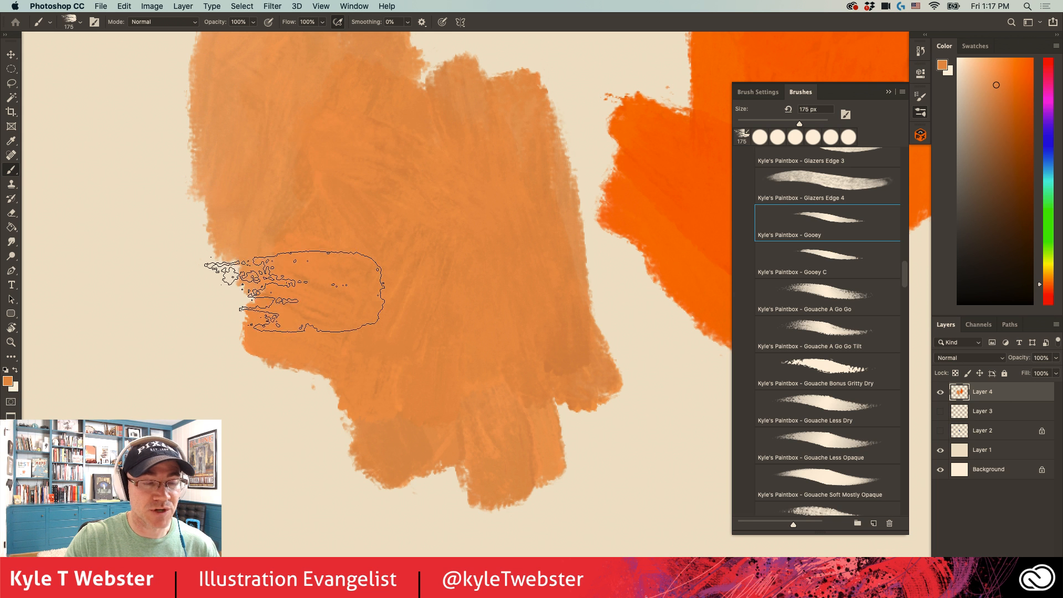
mouse_move(304, 321)
mouse_down()
mouse_move(283, 359)
mouse_move(274, 446)
mouse_move(268, 248)
mouse_move(247, 422)
mouse_move(233, 201)
mouse_move(226, 364)
mouse_up()
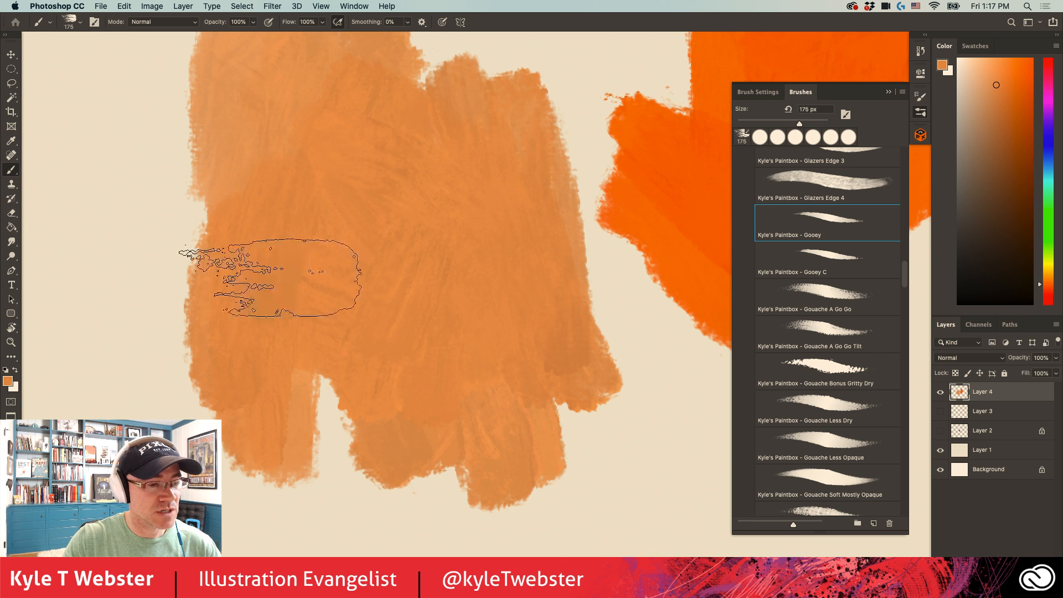
- Show the Gooey brush's Color Dynamics settings and raise its tip spacing to 142%
key(F5)
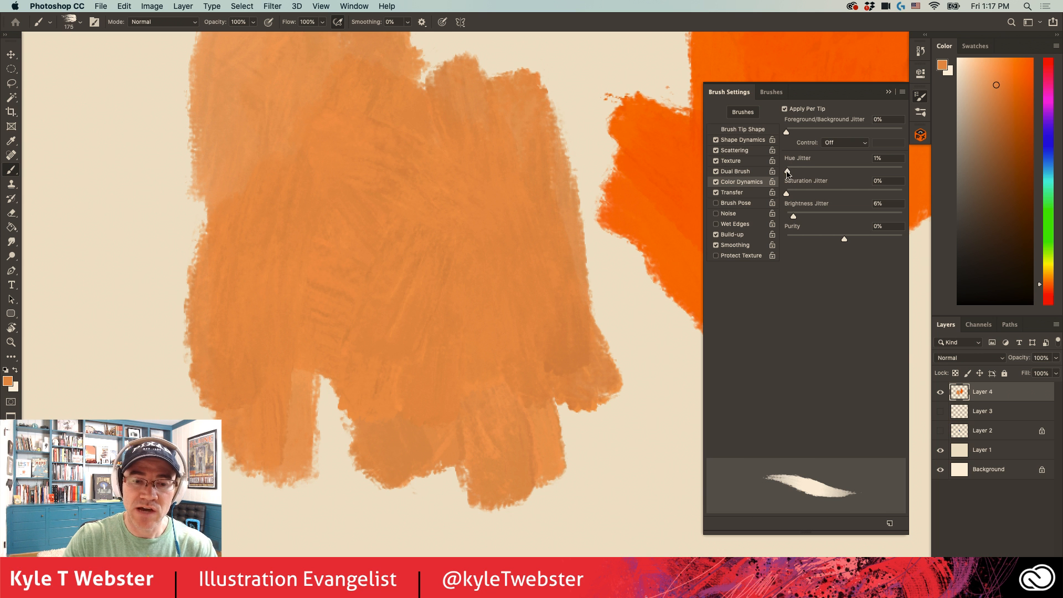
drag(426, 357, 275, 222)
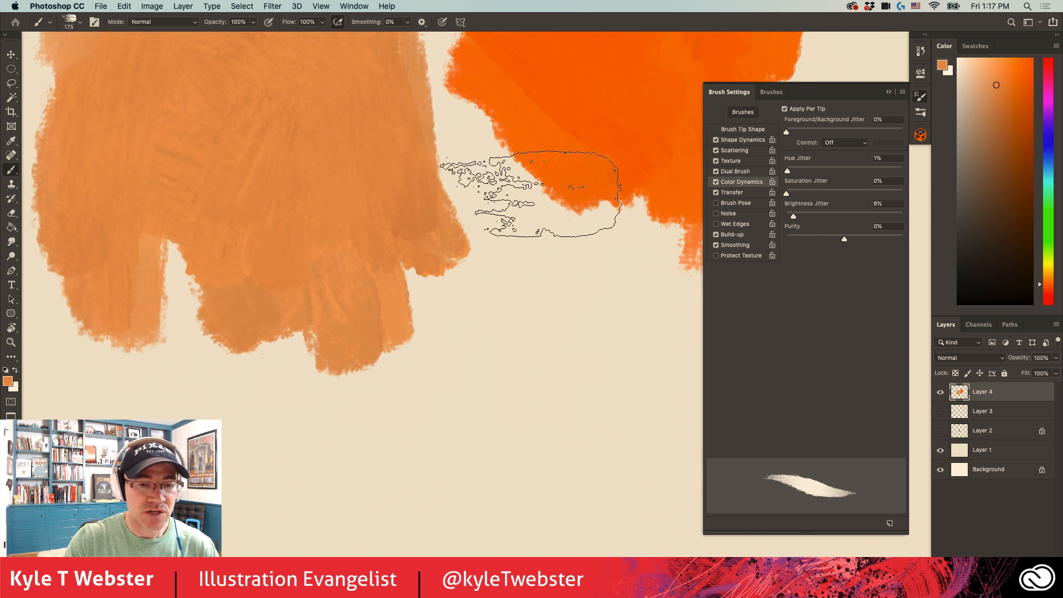
click(727, 131)
drag(795, 435, 856, 435)
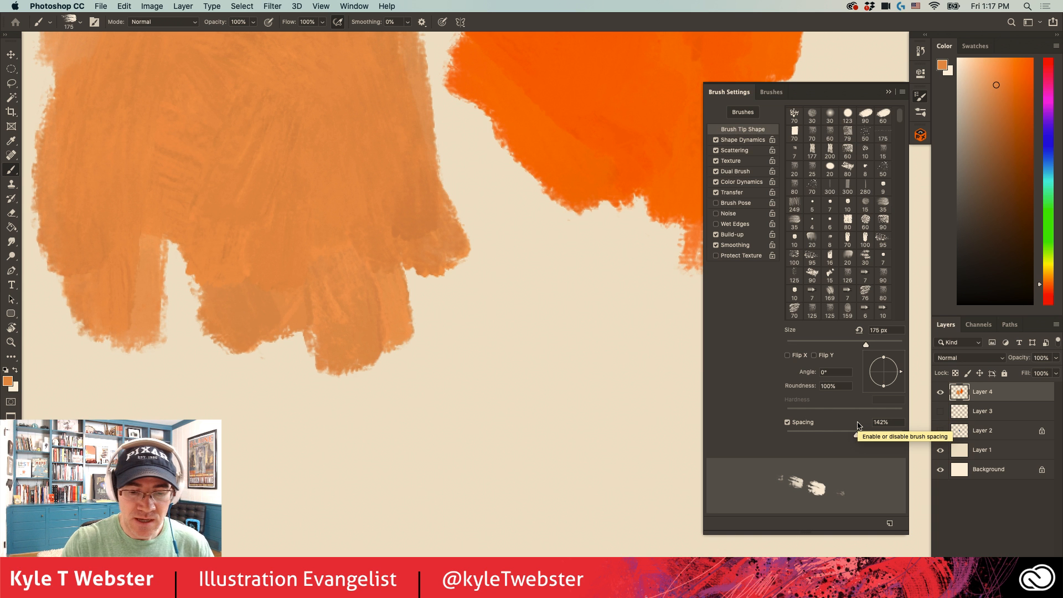
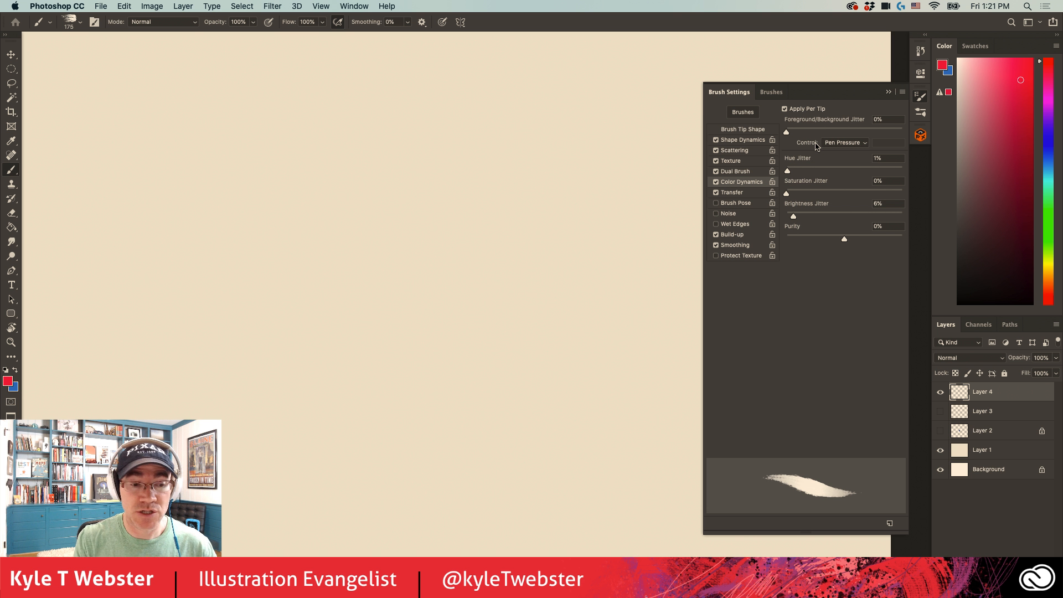
- Paint three parallel diagonal strokes with the Gooey brush: a broad muted purple, a solid red and a thin light purple one
mouse_move(510, 309)
mouse_down()
mouse_move(431, 164)
mouse_move(508, 313)
mouse_move(439, 186)
mouse_move(475, 261)
mouse_move(429, 203)
mouse_move(475, 286)
mouse_move(441, 197)
mouse_move(488, 276)
mouse_move(477, 237)
mouse_move(500, 261)
mouse_move(447, 166)
mouse_move(535, 309)
mouse_move(442, 159)
mouse_move(487, 270)
mouse_up()
drag(443, 396, 316, 171)
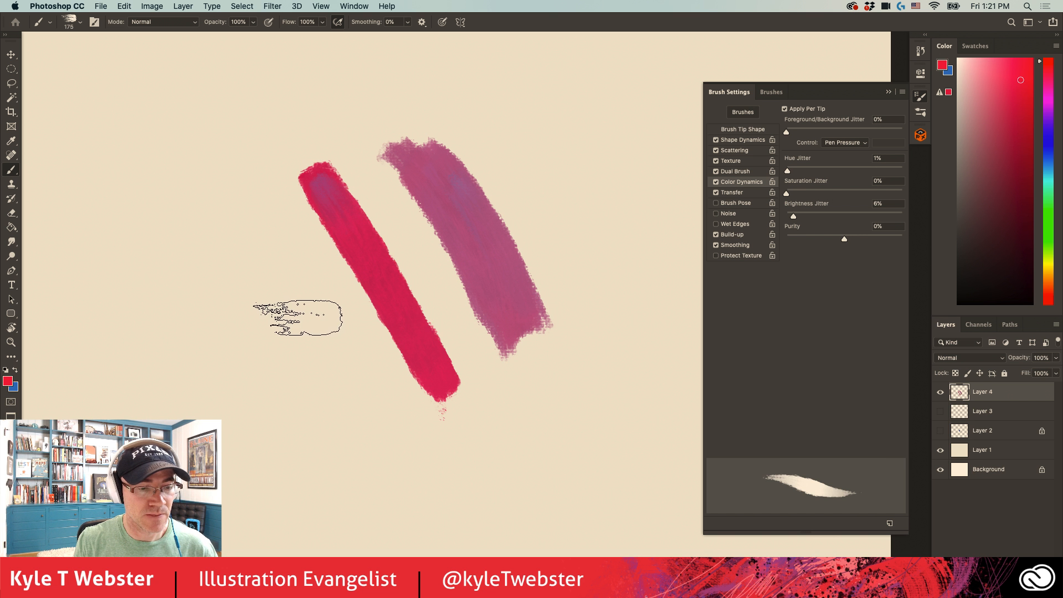
mouse_move(360, 413)
mouse_down()
mouse_move(244, 234)
mouse_move(347, 399)
mouse_move(250, 253)
mouse_move(337, 388)
mouse_move(304, 310)
mouse_move(314, 326)
mouse_move(343, 398)
mouse_up()
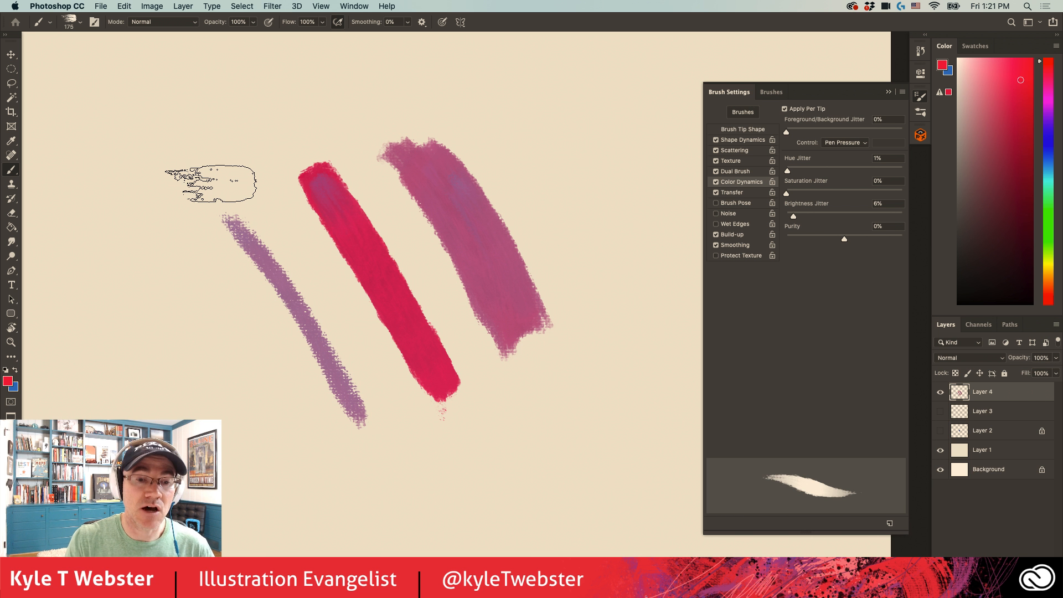
- Turn off Transfer for the brush and paint a wide red vertical stroke with a thin purple one beside it
click(732, 192)
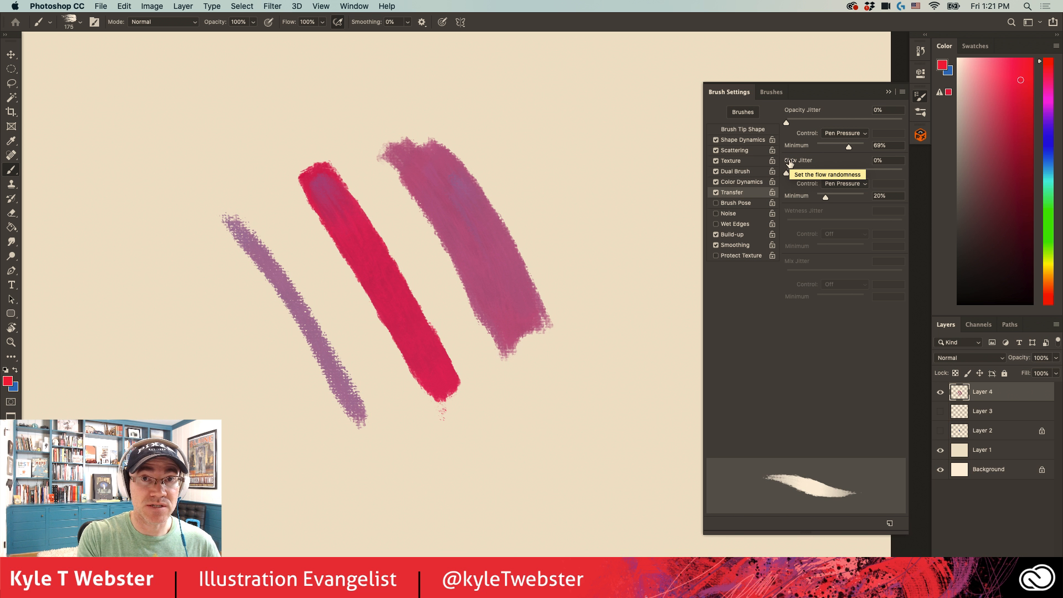
click(716, 192)
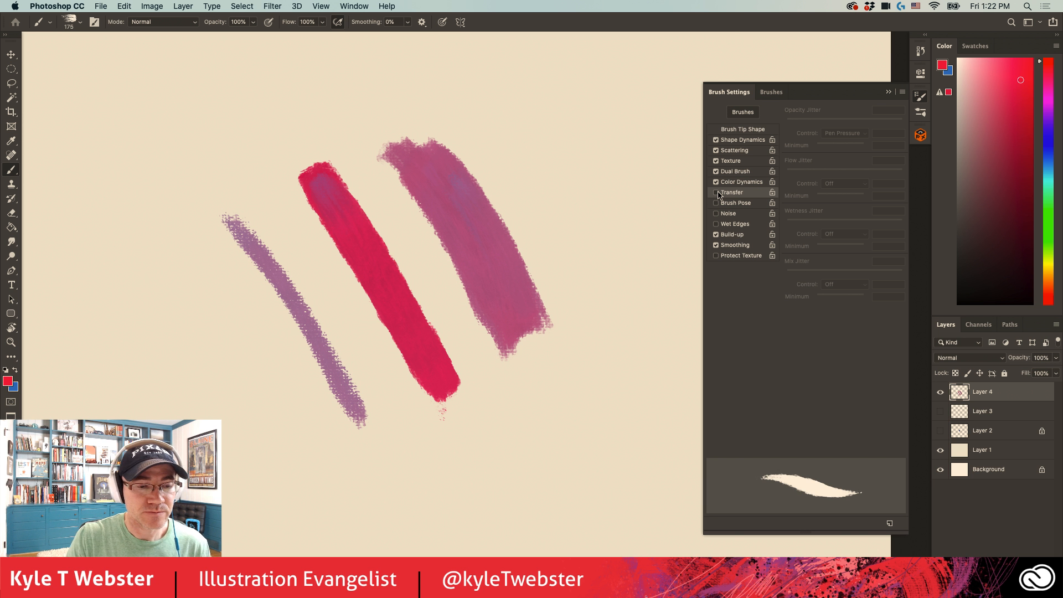
drag(631, 128, 625, 324)
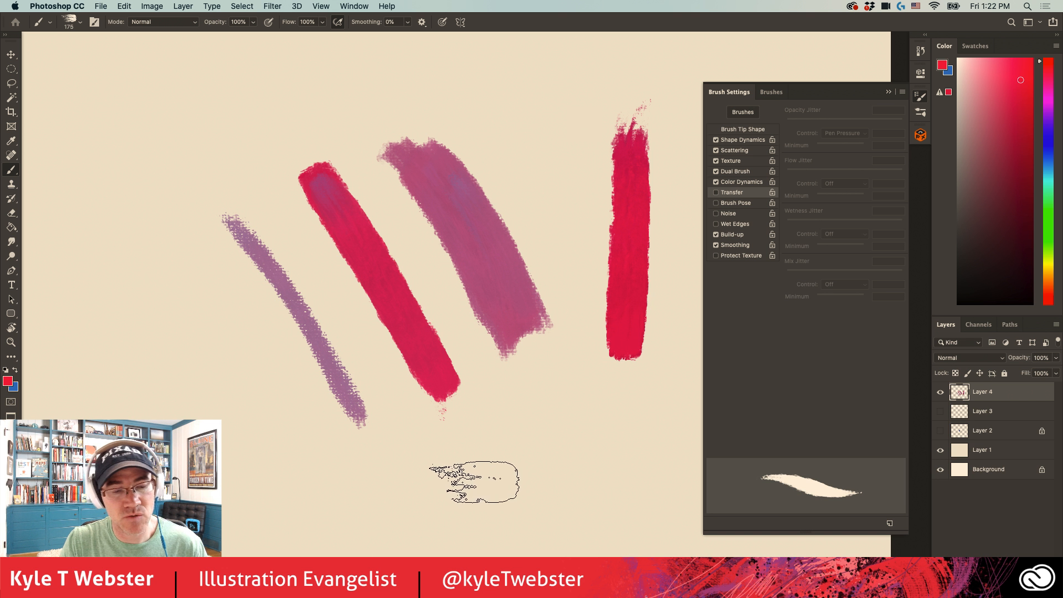
drag(577, 127, 579, 354)
- Set the brush's Shape Dynamics minimum diameter to 50%
click(743, 140)
drag(786, 158, 844, 158)
drag(577, 127, 578, 357)
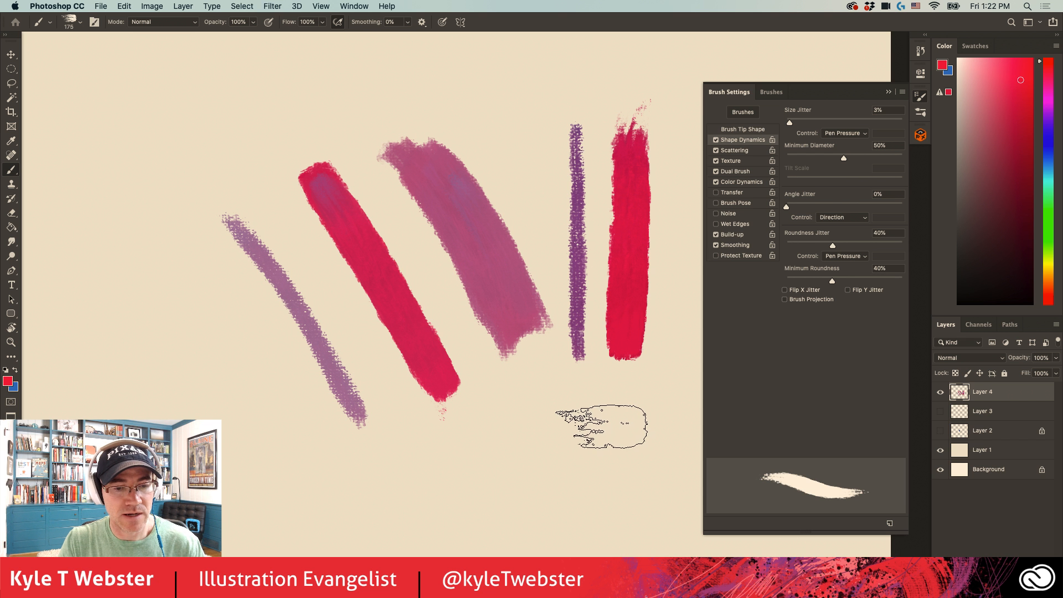
- Turn off the brush's Texture and paint red and blue test strokes across the canvas, ending with a dense overlapping zigzag patch
click(715, 161)
drag(620, 473, 238, 487)
drag(197, 419, 161, 141)
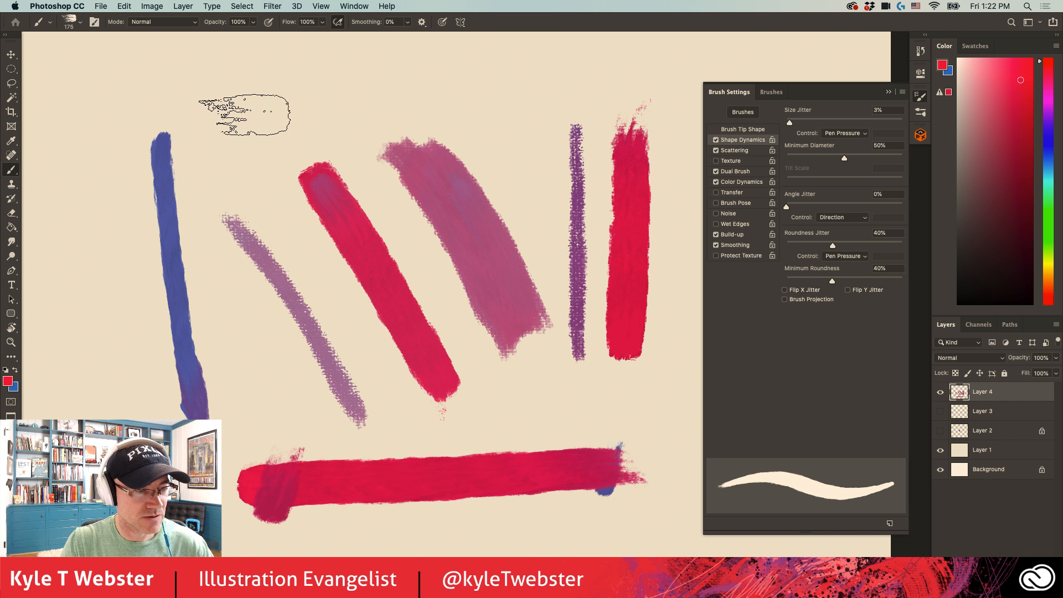
drag(238, 94, 340, 307)
drag(135, 415, 108, 221)
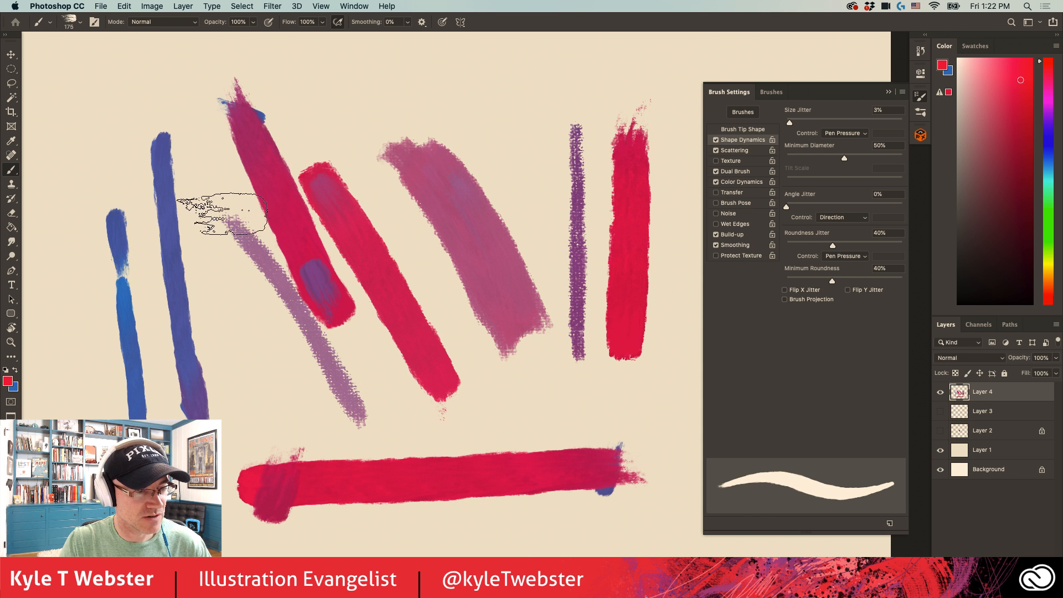
mouse_move(207, 252)
mouse_down()
mouse_move(360, 346)
mouse_move(280, 311)
mouse_move(213, 355)
mouse_move(232, 421)
mouse_move(332, 420)
mouse_move(337, 288)
mouse_move(311, 229)
mouse_up()
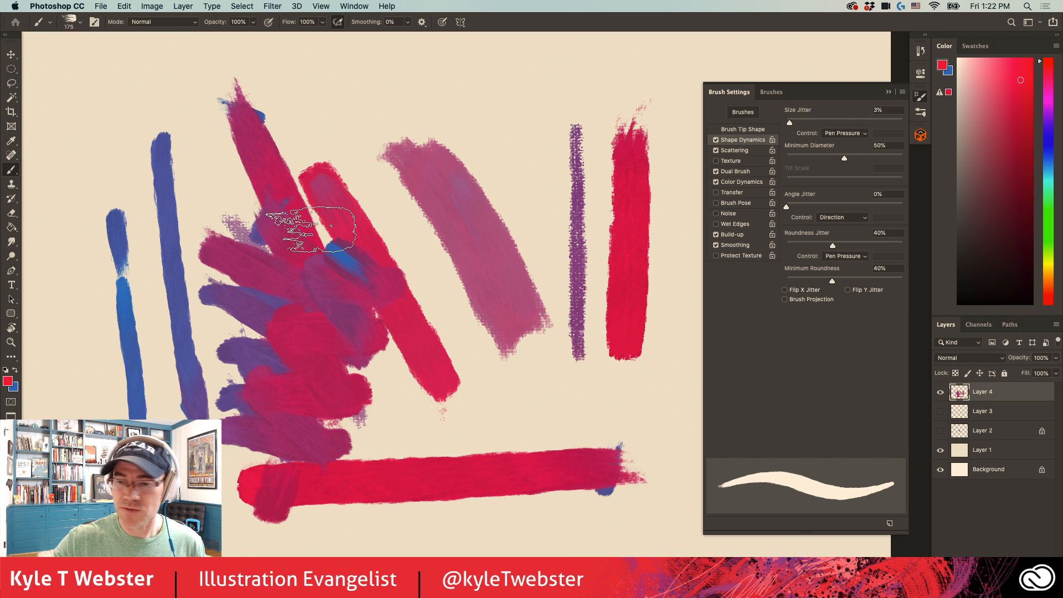
- Replace the painted layer with a new empty one and paint a long looping stroke in shifting reds and purples across it
key(BackSpace)
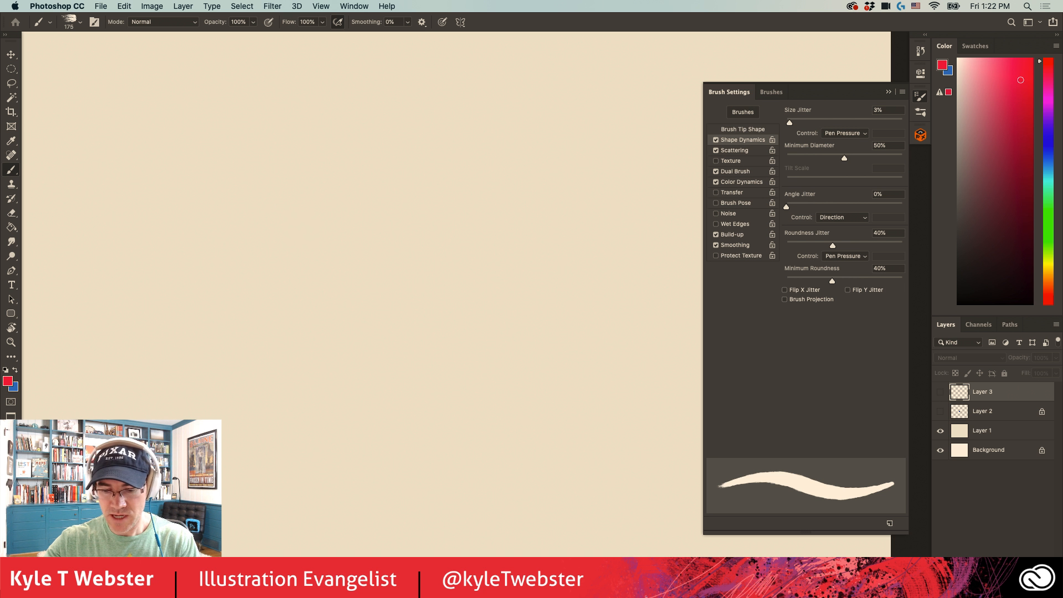
key(super+shift+alt+n)
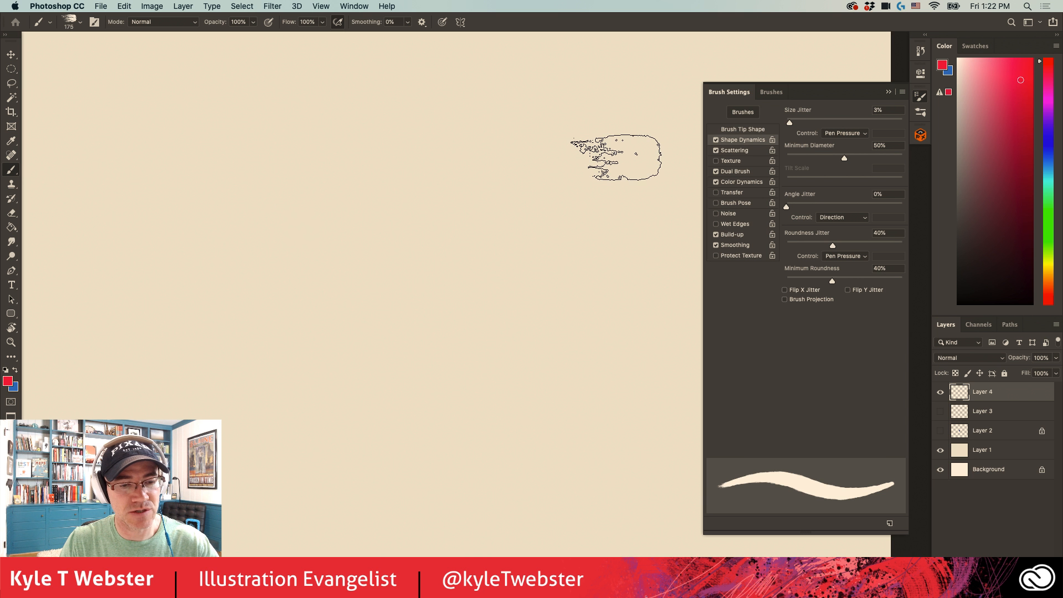
mouse_move(612, 152)
mouse_down()
mouse_move(604, 290)
mouse_move(287, 221)
mouse_move(153, 398)
mouse_move(244, 417)
mouse_move(259, 498)
mouse_move(295, 403)
mouse_move(294, 500)
mouse_move(320, 385)
mouse_move(287, 502)
mouse_move(296, 402)
mouse_move(277, 492)
mouse_move(314, 396)
mouse_move(318, 459)
mouse_move(348, 392)
mouse_up()
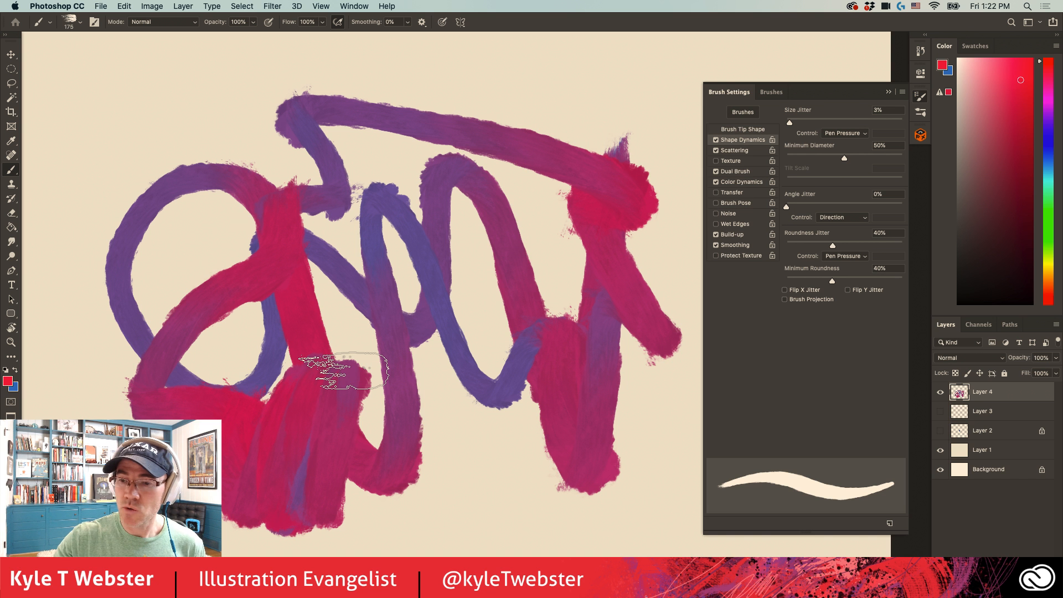
- Clear the looping stroke from Layer 4 and select the Mushy Brush from the Spring_2020 group
key(super+a)
key(Delete)
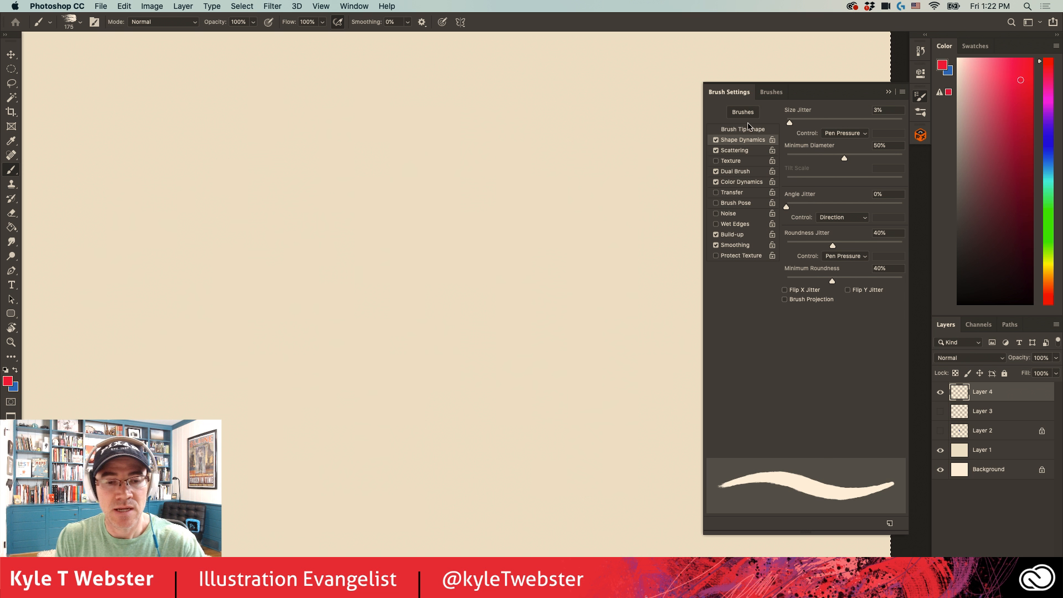
click(771, 92)
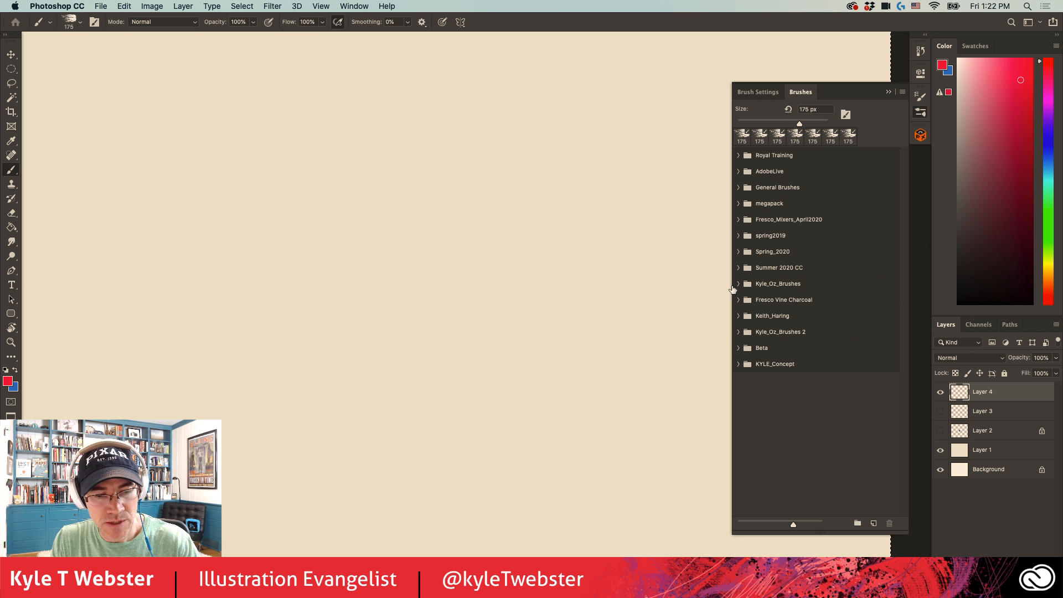
click(738, 255)
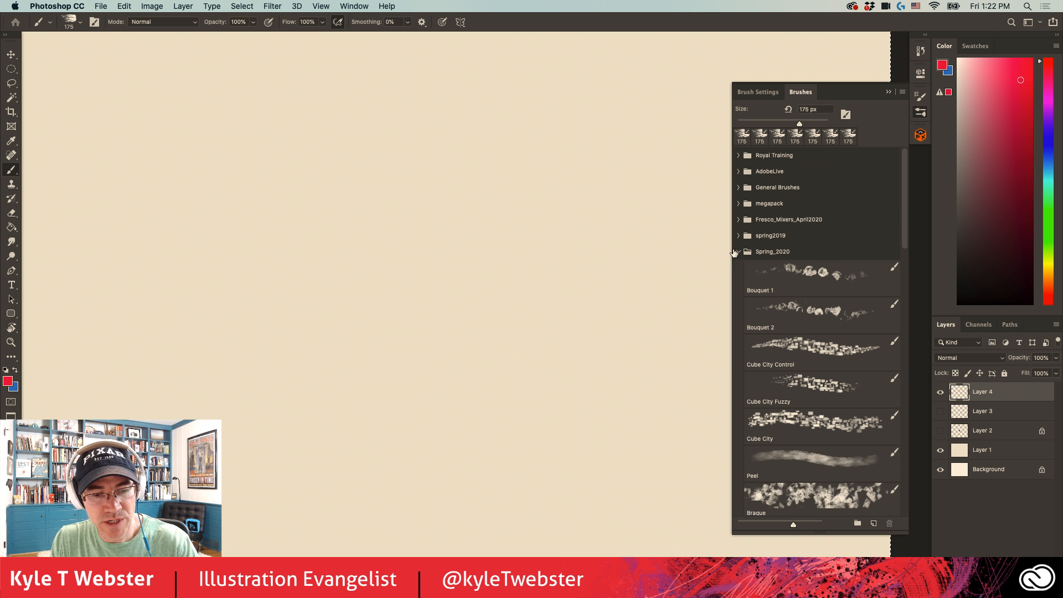
scroll(835, 254, down, 5)
scroll(835, 254, down, 10)
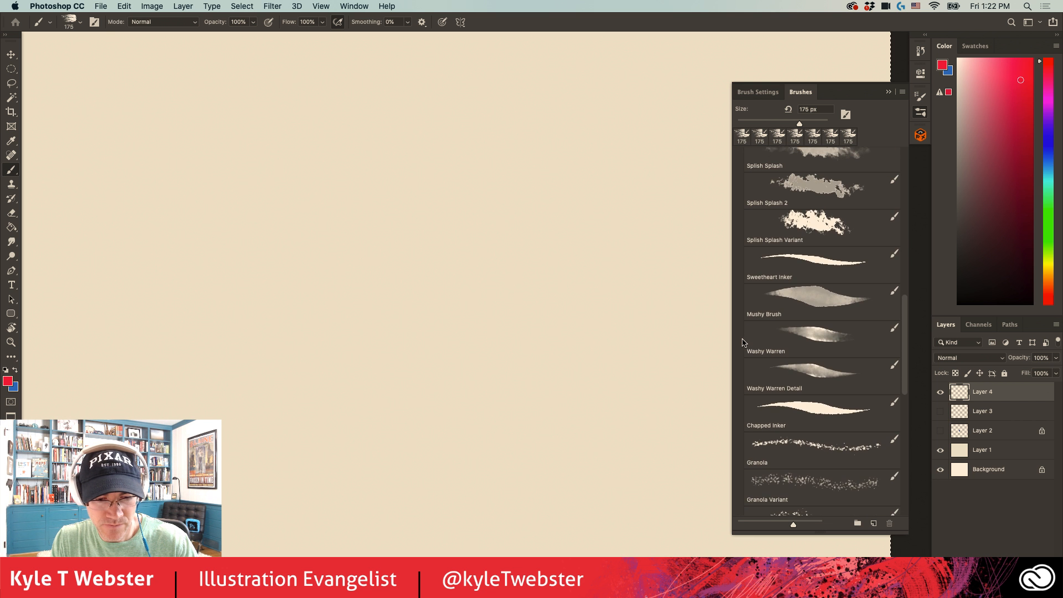
click(818, 284)
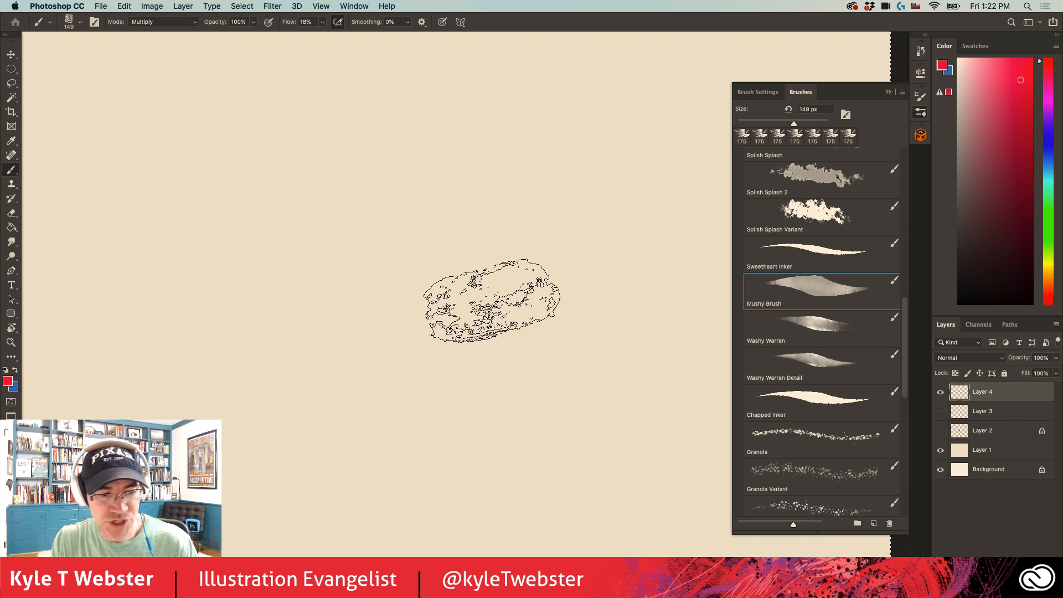
- Show the Mushy Brush's Color Dynamics settings and switch Wet Edges off and back on
click(758, 92)
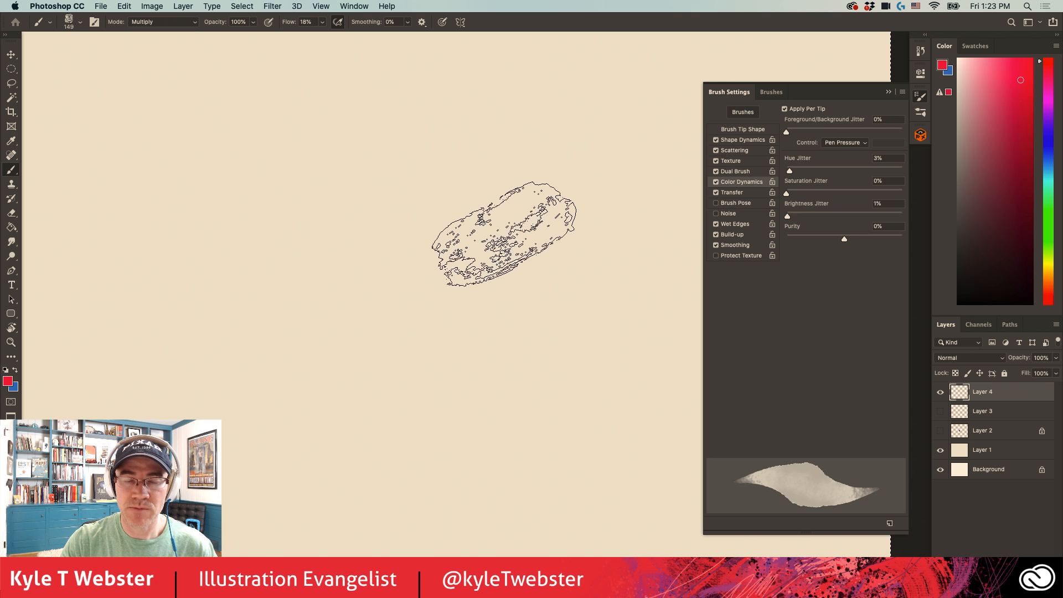
click(715, 224)
click(716, 223)
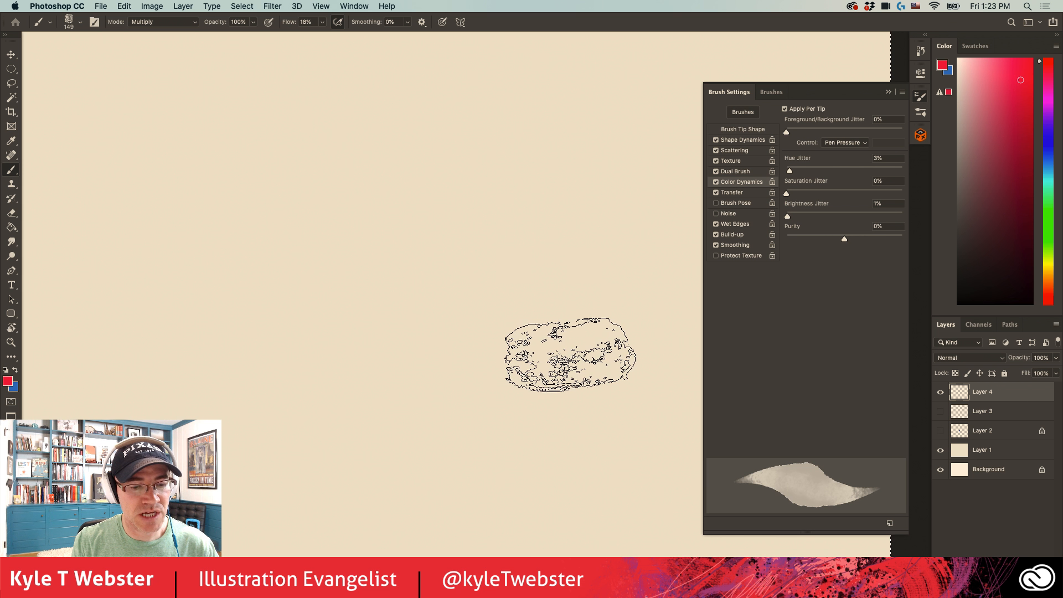
- Paint one large watercolor-like patch of mixed pink and purple in the middle of the canvas
mouse_move(565, 349)
mouse_down()
mouse_move(495, 213)
mouse_move(458, 196)
mouse_move(516, 325)
mouse_move(399, 188)
mouse_move(463, 334)
mouse_move(424, 308)
mouse_move(349, 218)
mouse_move(403, 345)
mouse_move(359, 316)
mouse_move(288, 224)
mouse_move(322, 319)
mouse_move(313, 349)
mouse_move(222, 235)
mouse_move(270, 374)
mouse_move(219, 292)
mouse_move(188, 268)
mouse_move(230, 351)
mouse_move(297, 381)
mouse_move(555, 370)
mouse_move(529, 276)
mouse_move(459, 184)
mouse_move(314, 197)
mouse_move(211, 256)
mouse_move(288, 280)
mouse_move(433, 287)
mouse_move(406, 219)
mouse_move(459, 275)
mouse_move(480, 238)
mouse_move(501, 349)
mouse_move(427, 227)
mouse_move(419, 257)
mouse_move(497, 334)
mouse_move(469, 206)
mouse_move(541, 332)
mouse_move(470, 203)
mouse_move(514, 330)
mouse_move(427, 206)
mouse_move(464, 322)
mouse_move(373, 220)
mouse_move(449, 340)
mouse_move(420, 217)
mouse_move(497, 340)
mouse_move(484, 245)
mouse_move(537, 278)
mouse_move(503, 362)
mouse_move(382, 300)
mouse_move(401, 260)
mouse_move(452, 300)
mouse_move(427, 194)
mouse_move(334, 232)
mouse_move(374, 341)
mouse_move(350, 240)
mouse_up()
key(super+z)
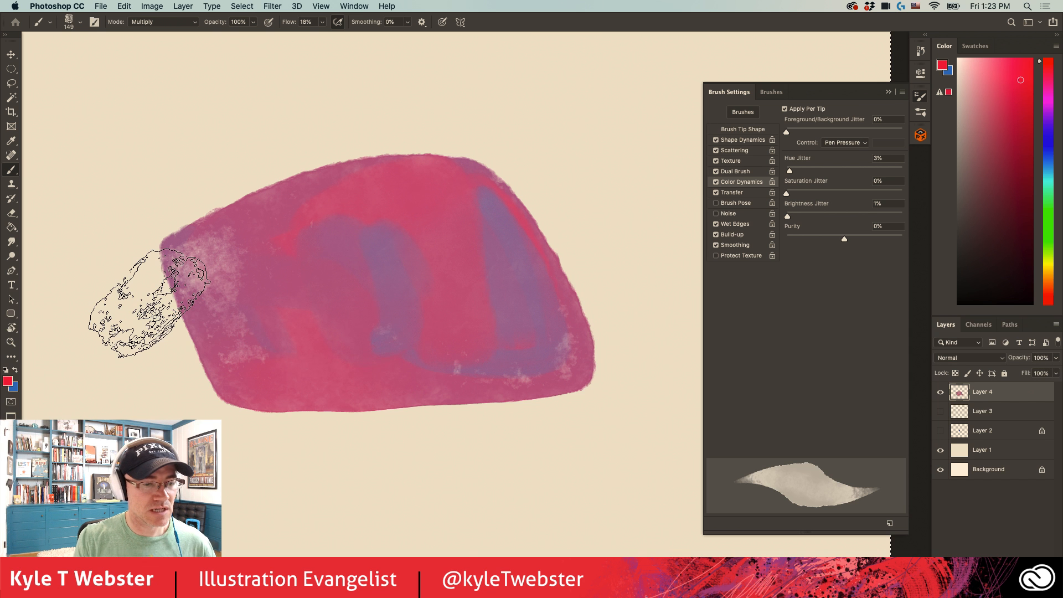
alt+click(361, 353)
drag(346, 380, 364, 401)
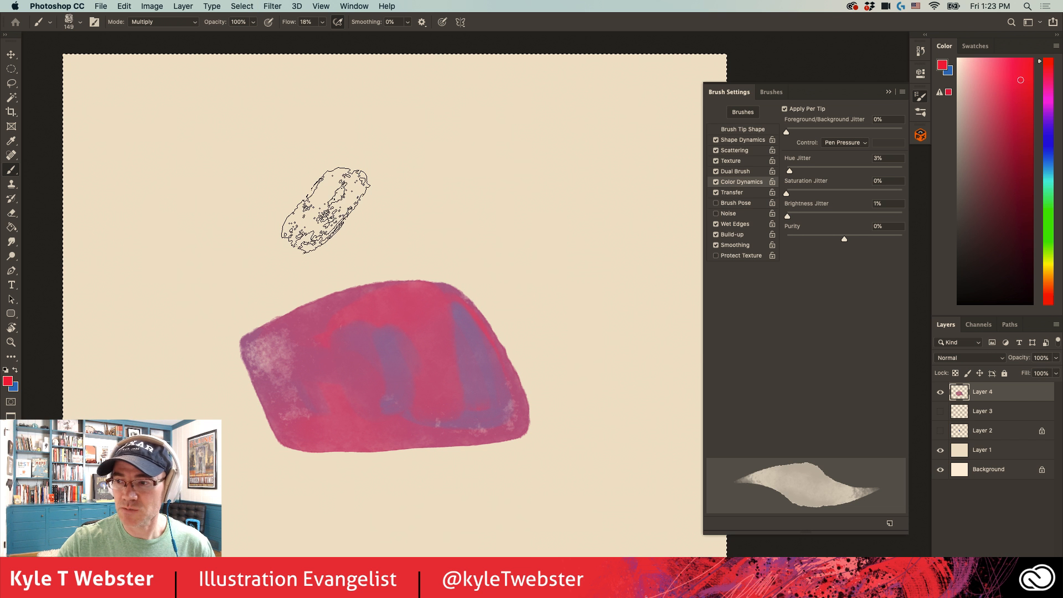
- Clear the patch and paint five side-by-side vertical strokes that partly overlap near the canvas centre
key(Delete)
key(super+d)
drag(496, 188, 487, 459)
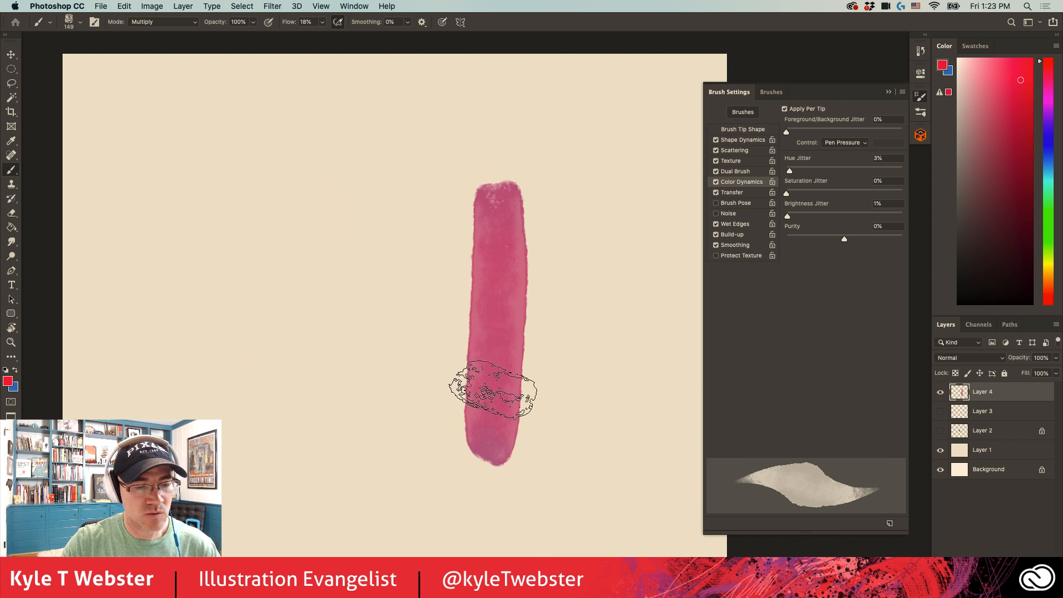
mouse_move(463, 188)
mouse_down()
mouse_move(439, 384)
mouse_move(449, 465)
mouse_up()
drag(429, 236, 410, 437)
drag(399, 222, 395, 437)
drag(347, 221, 338, 432)
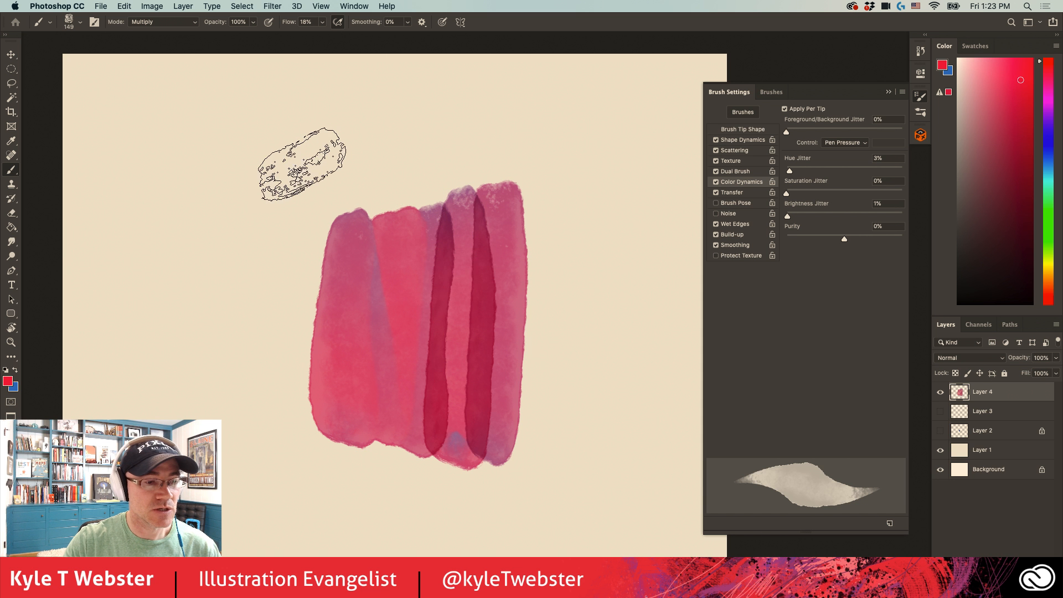
- Paint a broad diagonal patch beside the vertical strokes and cross it with a separate Multiply stroke
mouse_move(280, 150)
mouse_down()
mouse_move(258, 209)
mouse_move(202, 298)
mouse_move(217, 346)
mouse_move(278, 220)
mouse_move(218, 200)
mouse_move(175, 360)
mouse_up()
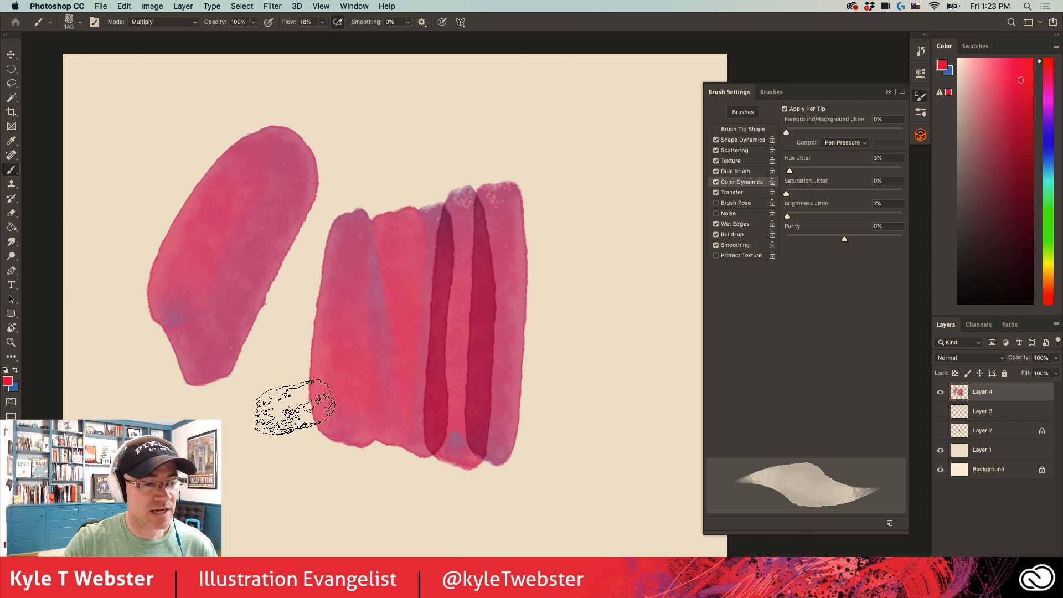
click(948, 360)
click(945, 361)
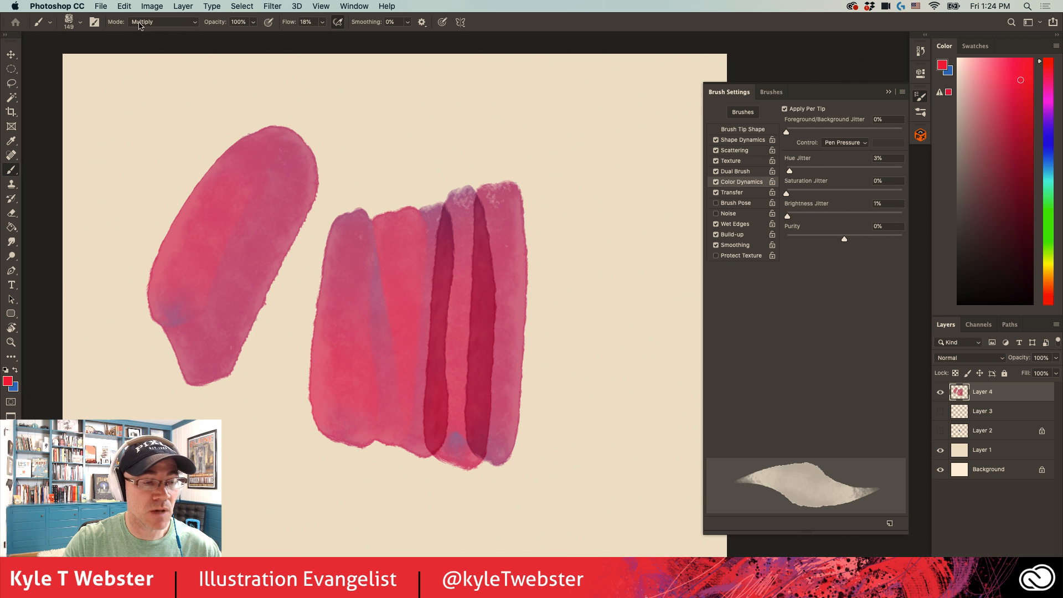
drag(184, 119, 264, 317)
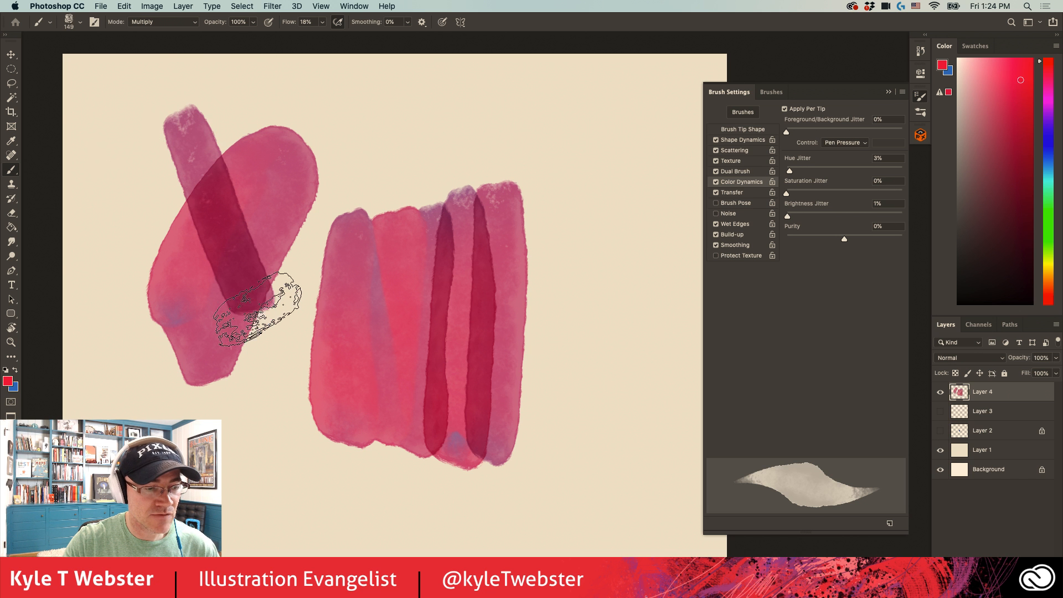
- Set the brush mode to Normal and paint a small block of overlapping vertical strokes near the canvas's right edge
click(162, 21)
click(145, 10)
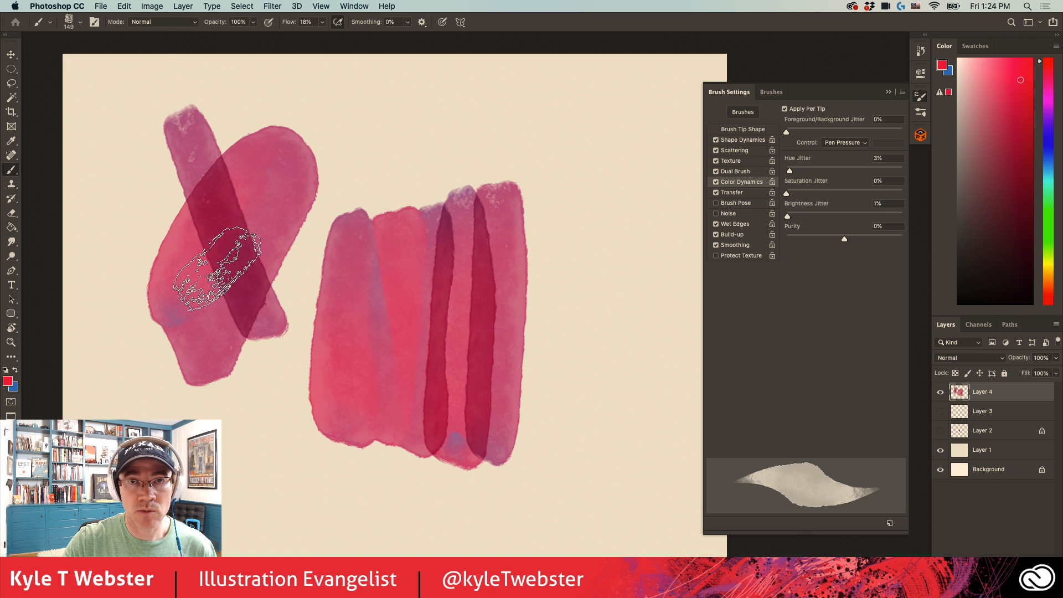
mouse_move(636, 232)
mouse_down()
mouse_move(642, 389)
mouse_move(612, 305)
mouse_move(587, 294)
mouse_move(584, 367)
mouse_move(577, 330)
mouse_move(587, 284)
mouse_move(630, 362)
mouse_move(653, 363)
mouse_up()
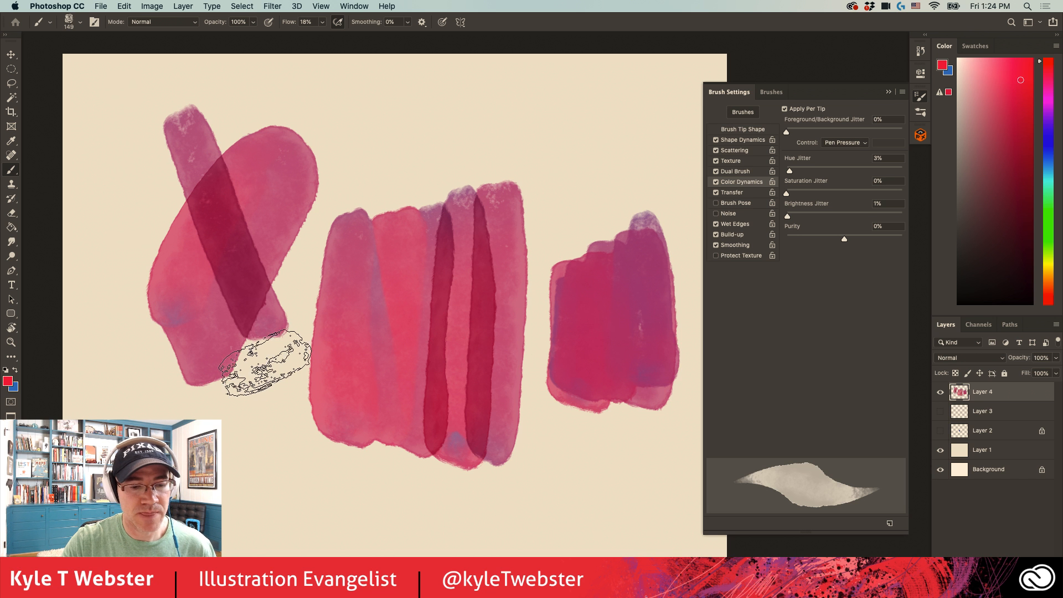
- Clear all strokes from Layer 4, deselect, and look over the brush's blending modes
key(BackSpace)
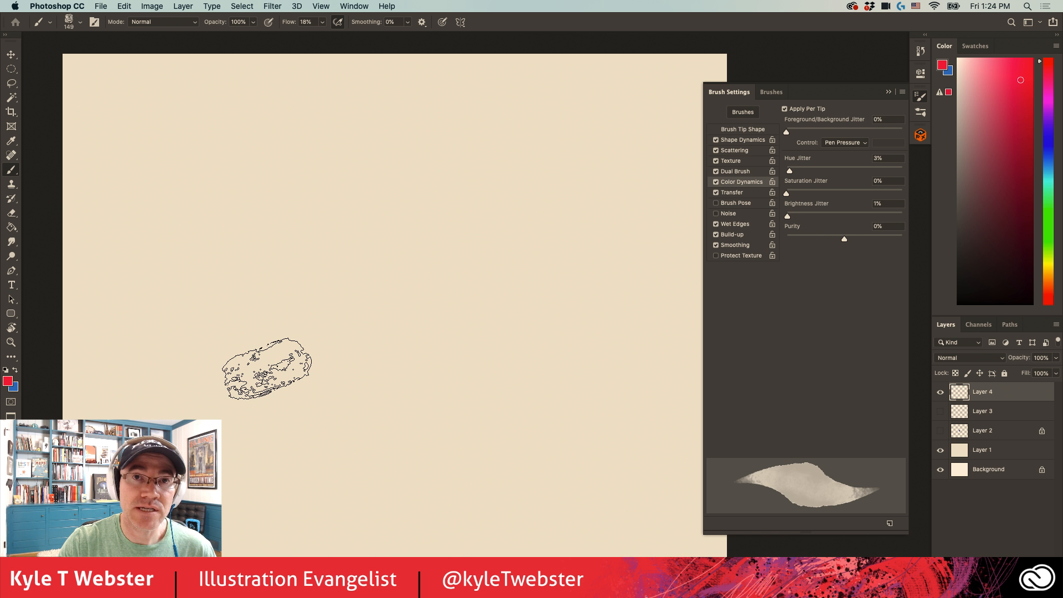
key(super+d)
click(140, 21)
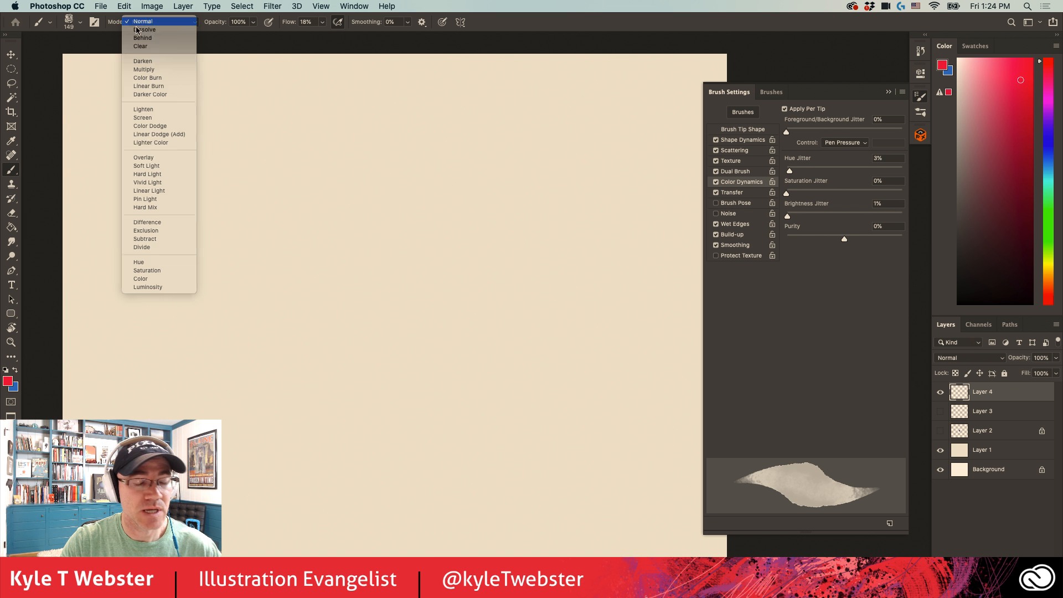
click(243, 87)
- Select the Splish Splash Variant brush and change the foreground color to yellow
click(771, 91)
click(821, 217)
click(1048, 263)
click(992, 79)
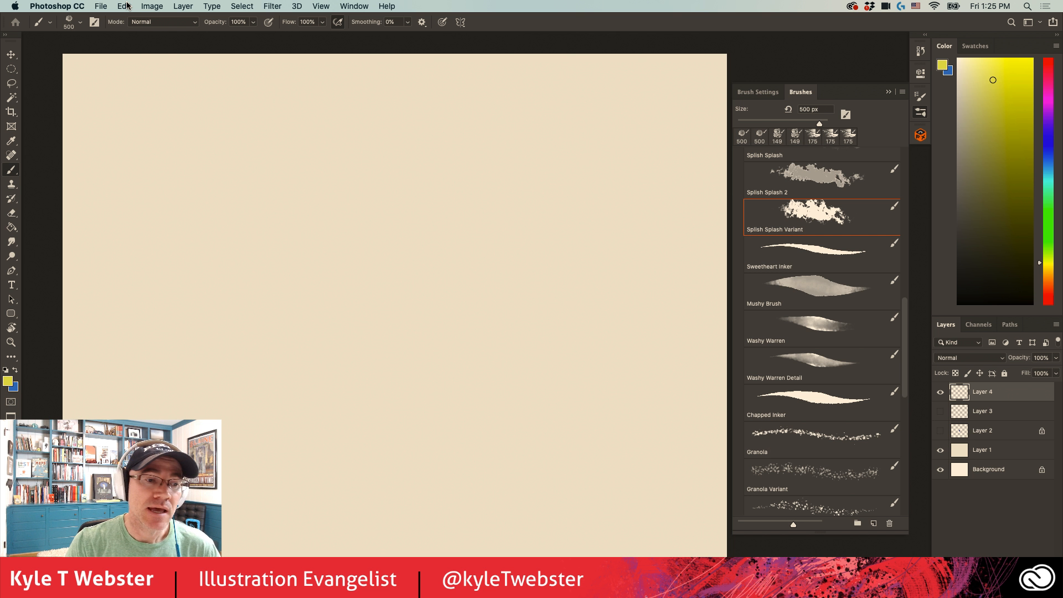